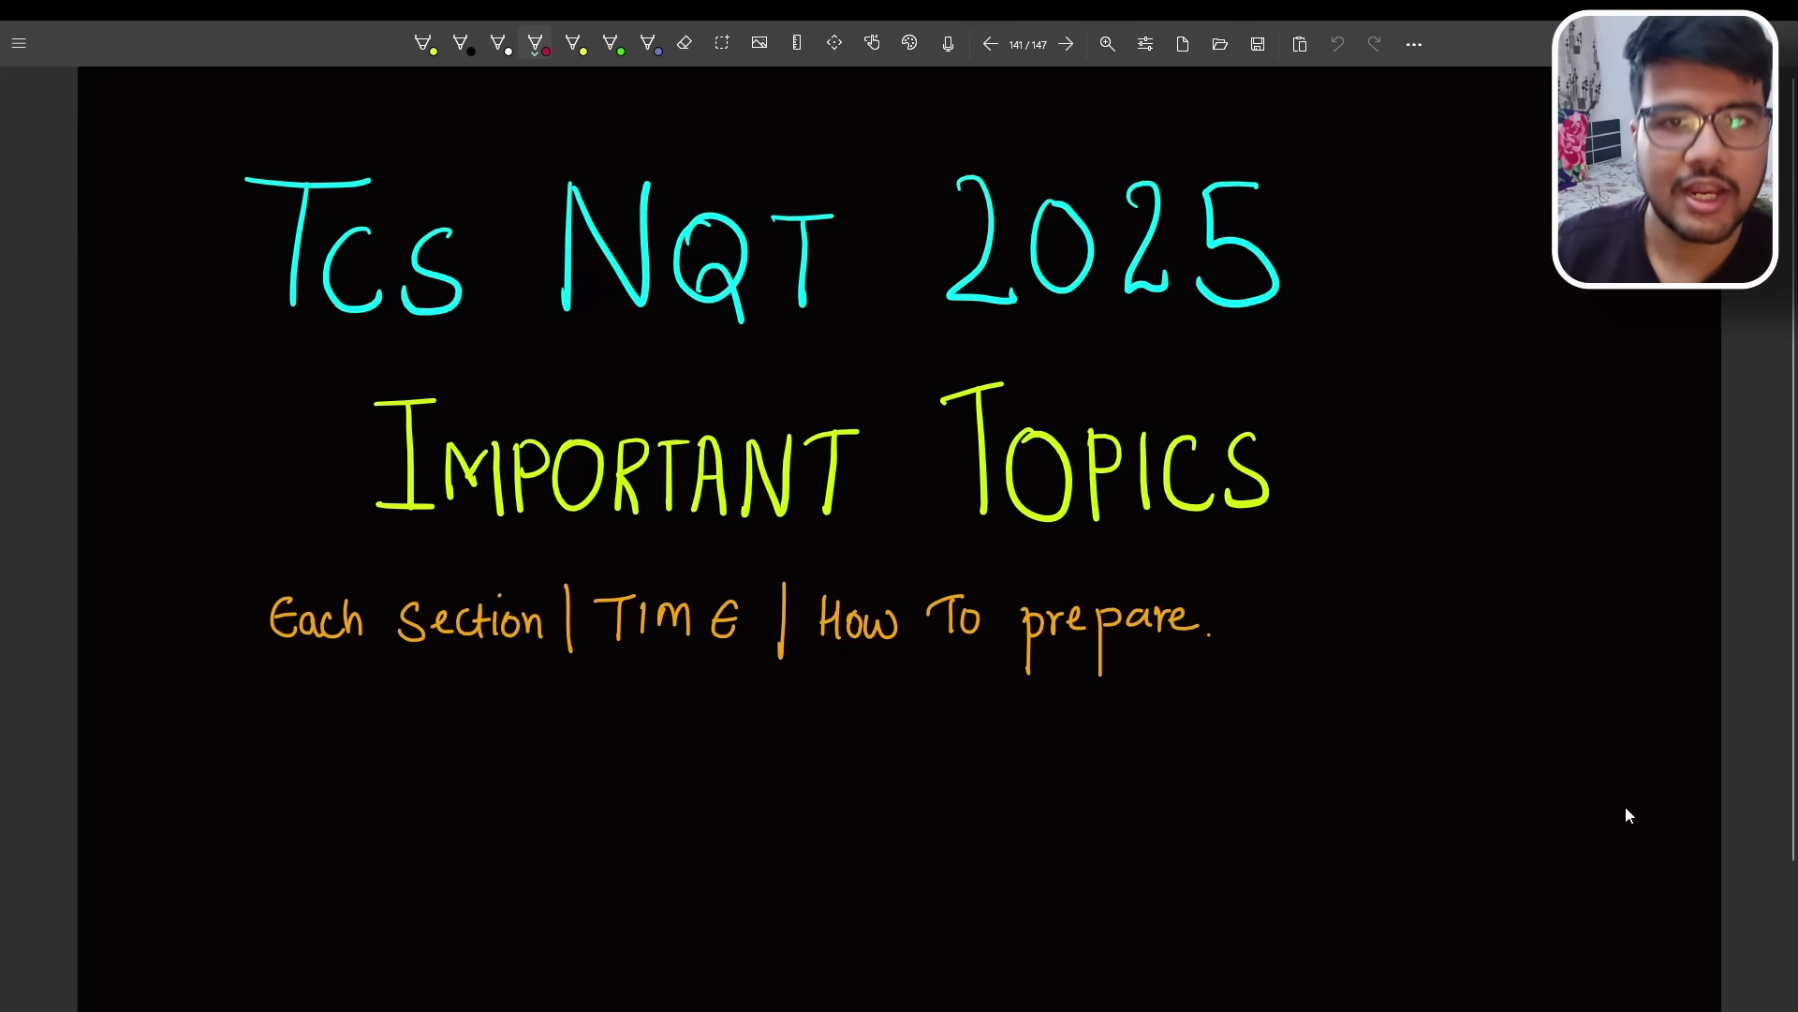
Advance from page 141 to the test-pattern page 142.
left_click(1067, 44)
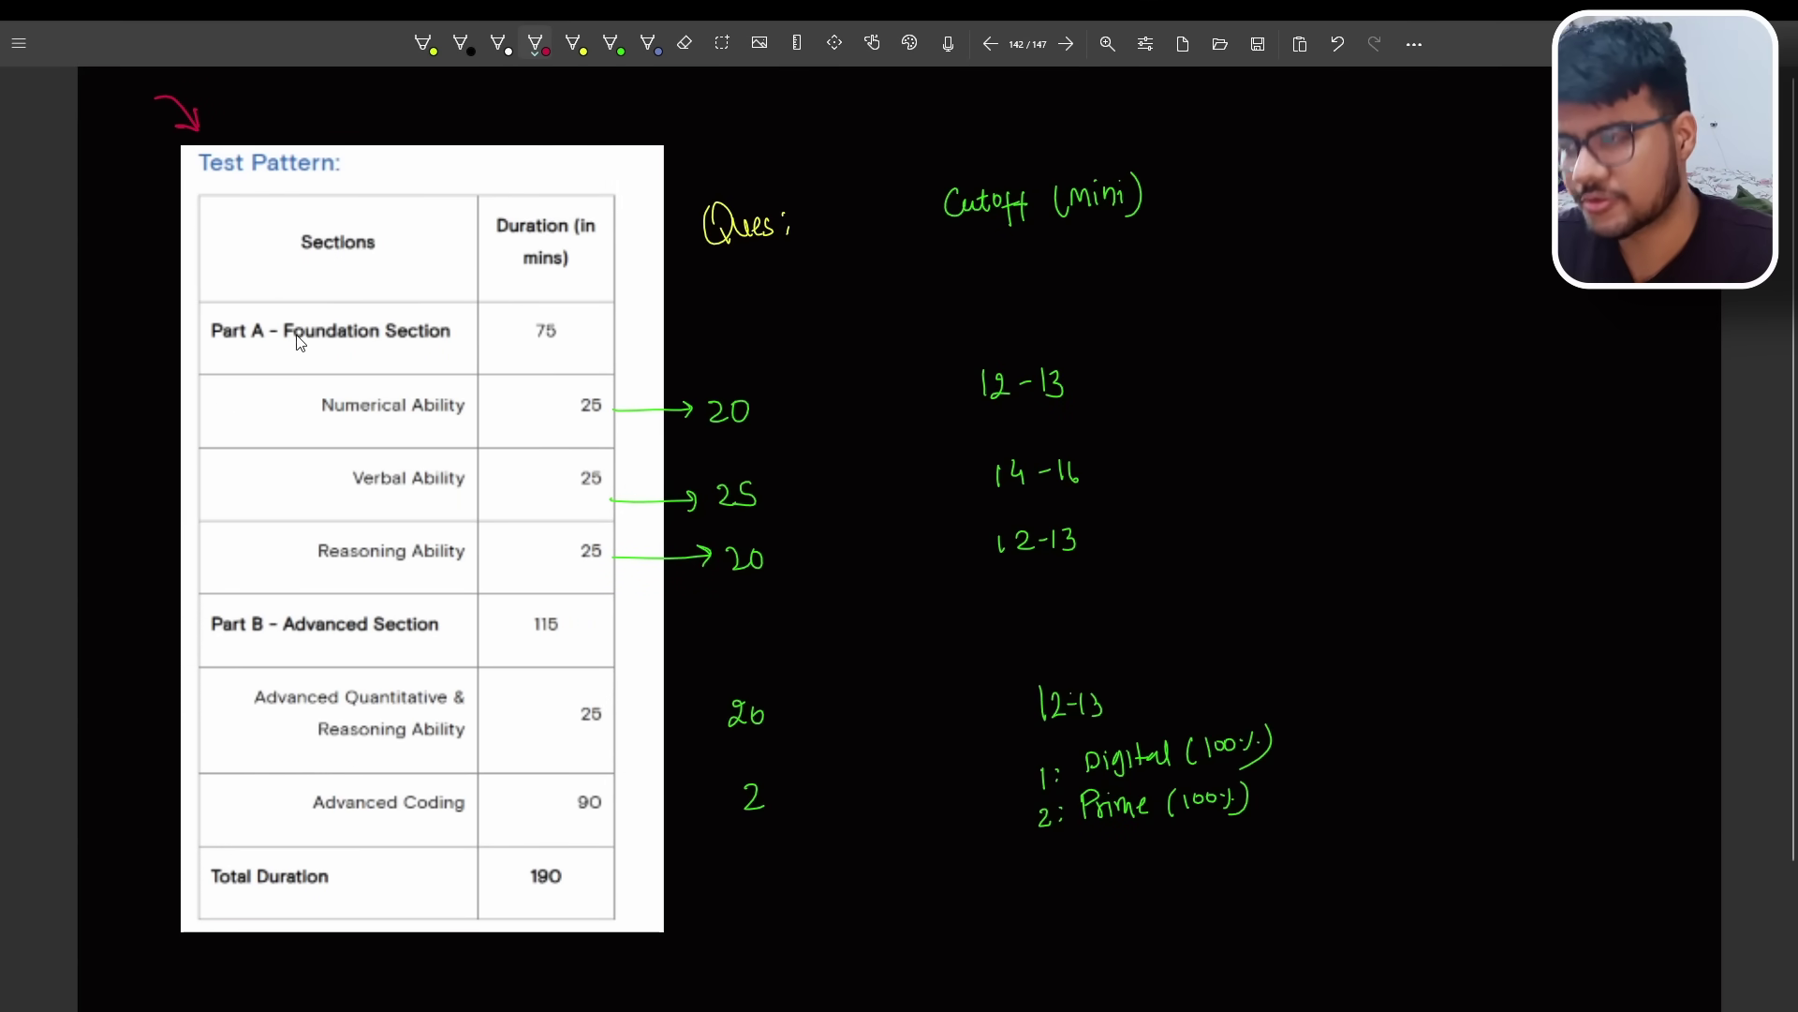
Underline the Sections and duration headings in red, undo a stray stroke, and circle 75.
left_click_drag(309, 267, 369, 264)
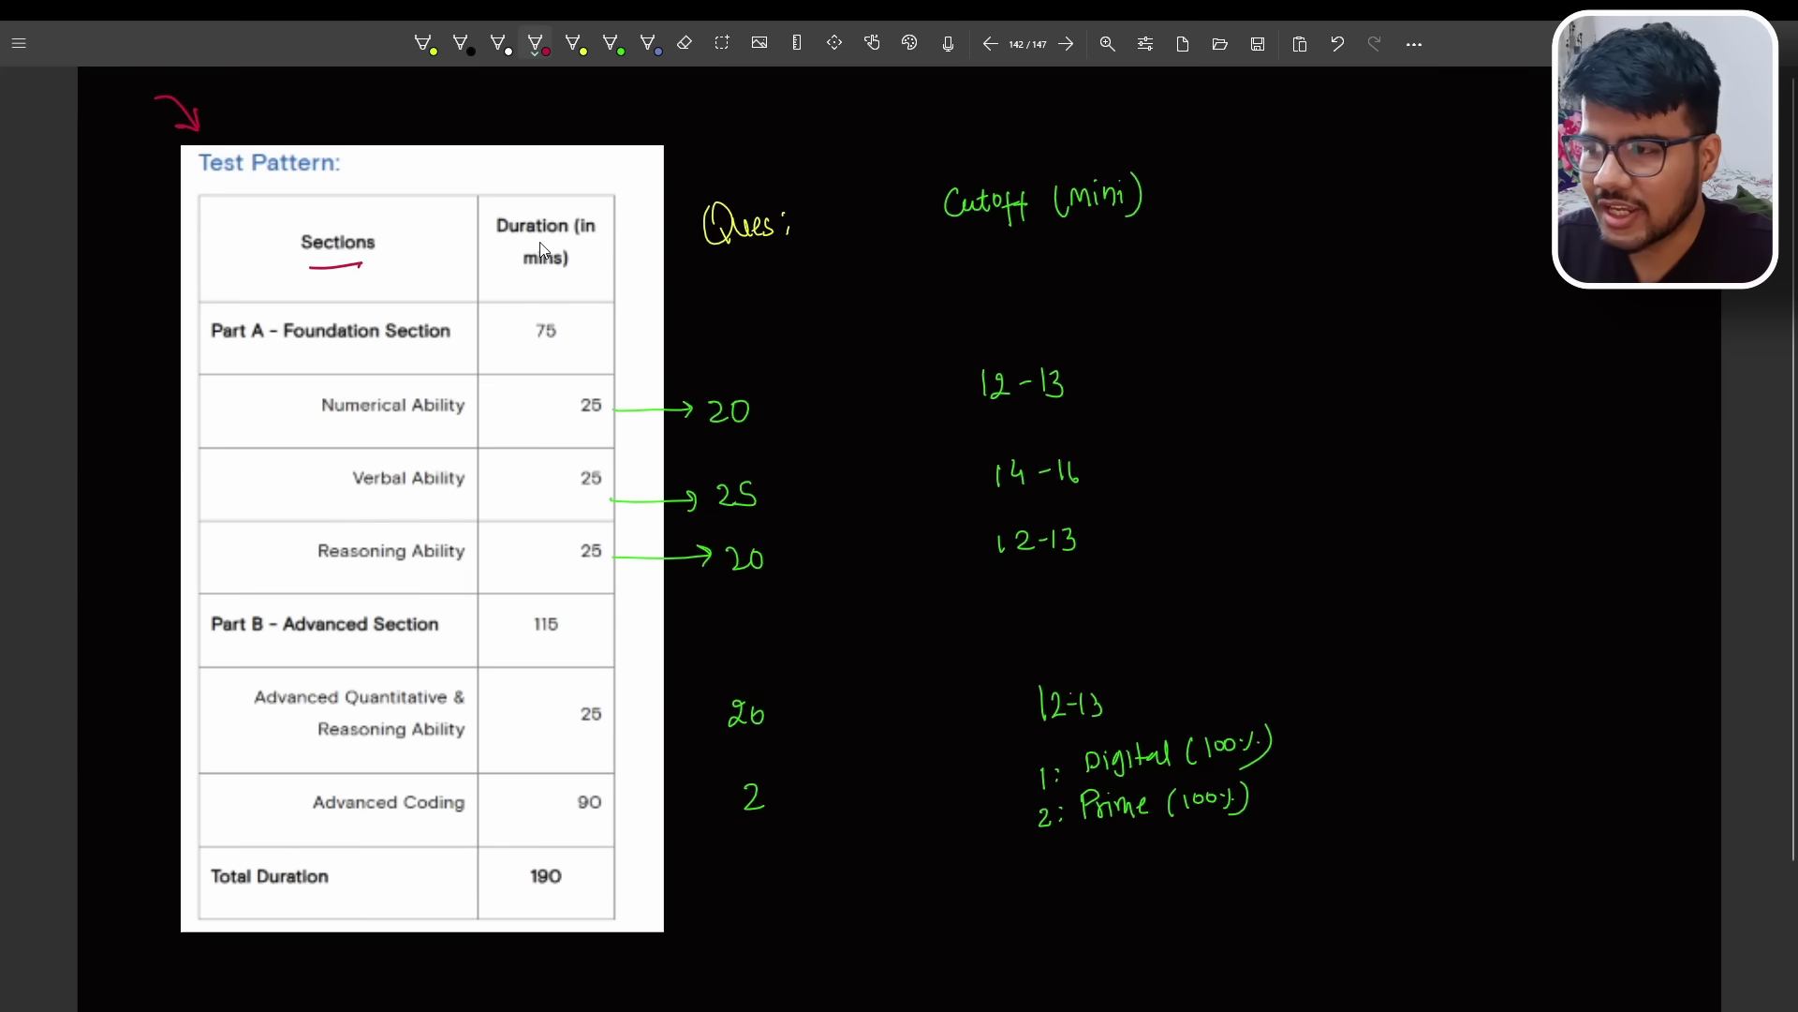
left_click_drag(541, 241, 571, 260)
mouse_move(225, 355)
left_mouse_down()
mouse_move(410, 326)
mouse_move(446, 344)
left_mouse_up()
key("ctrl+z")
left_click_drag(569, 312, 562, 309)
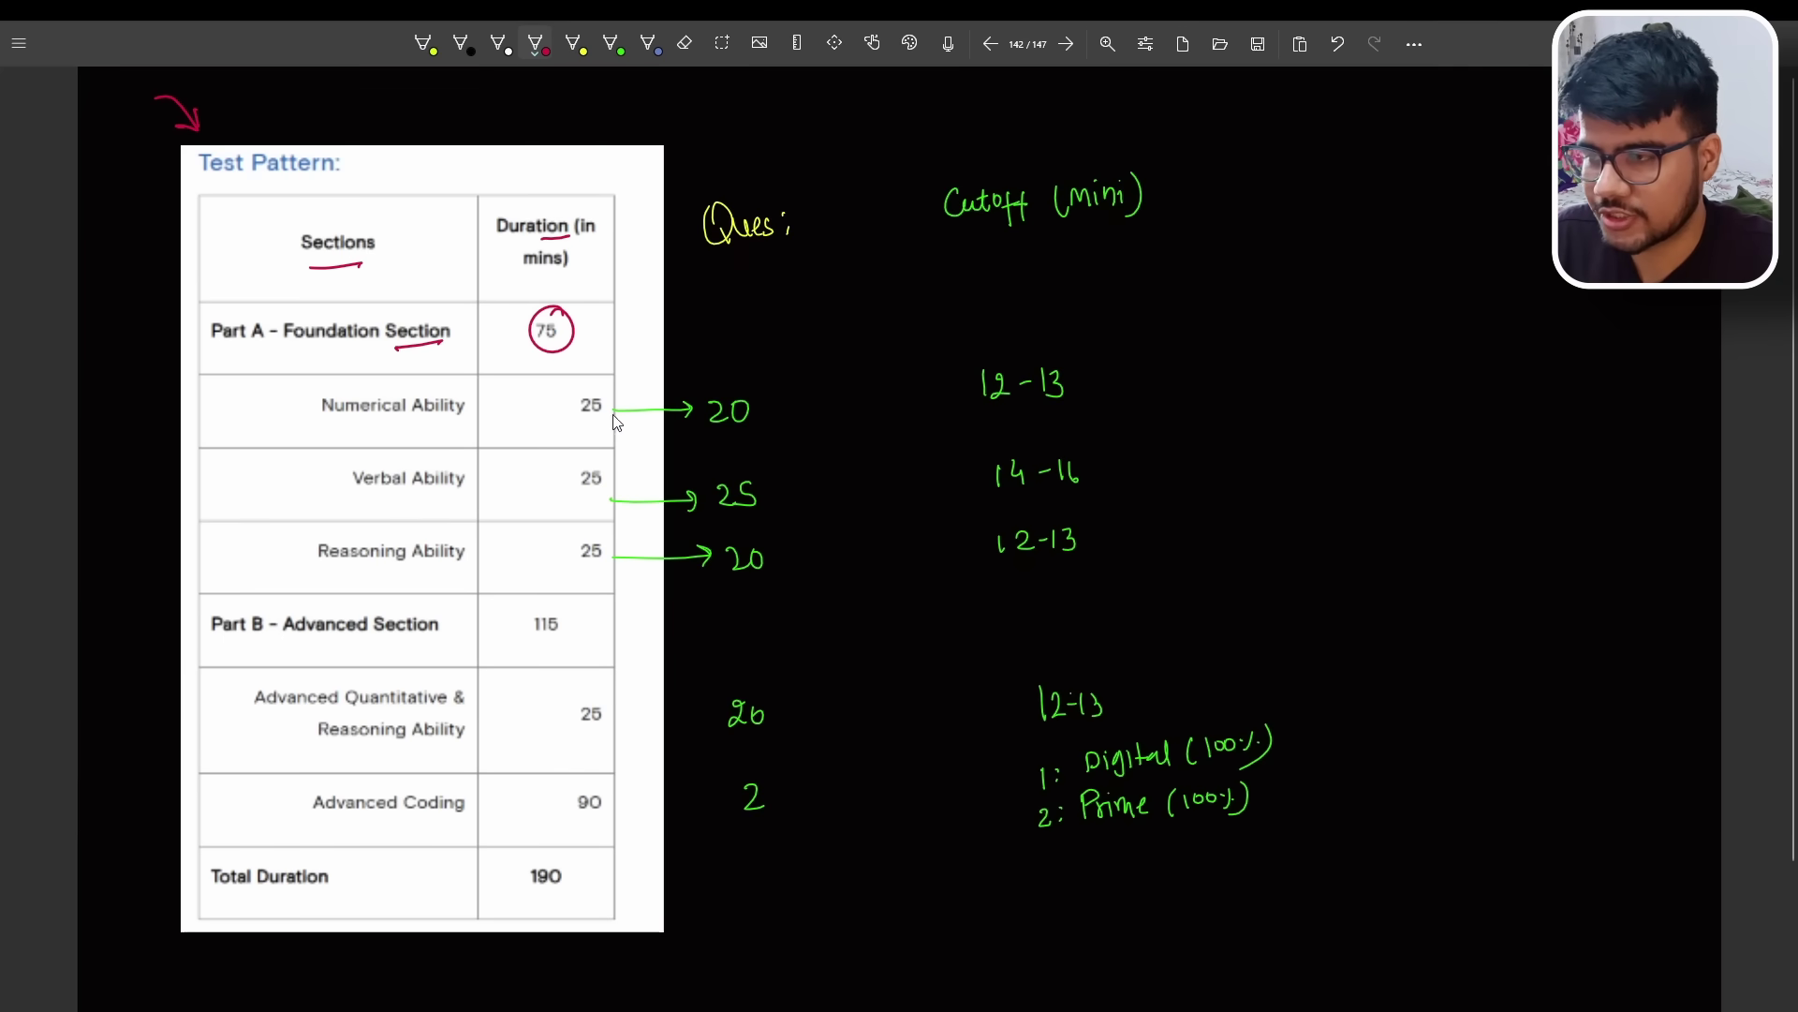
left_click_drag(568, 427, 593, 425)
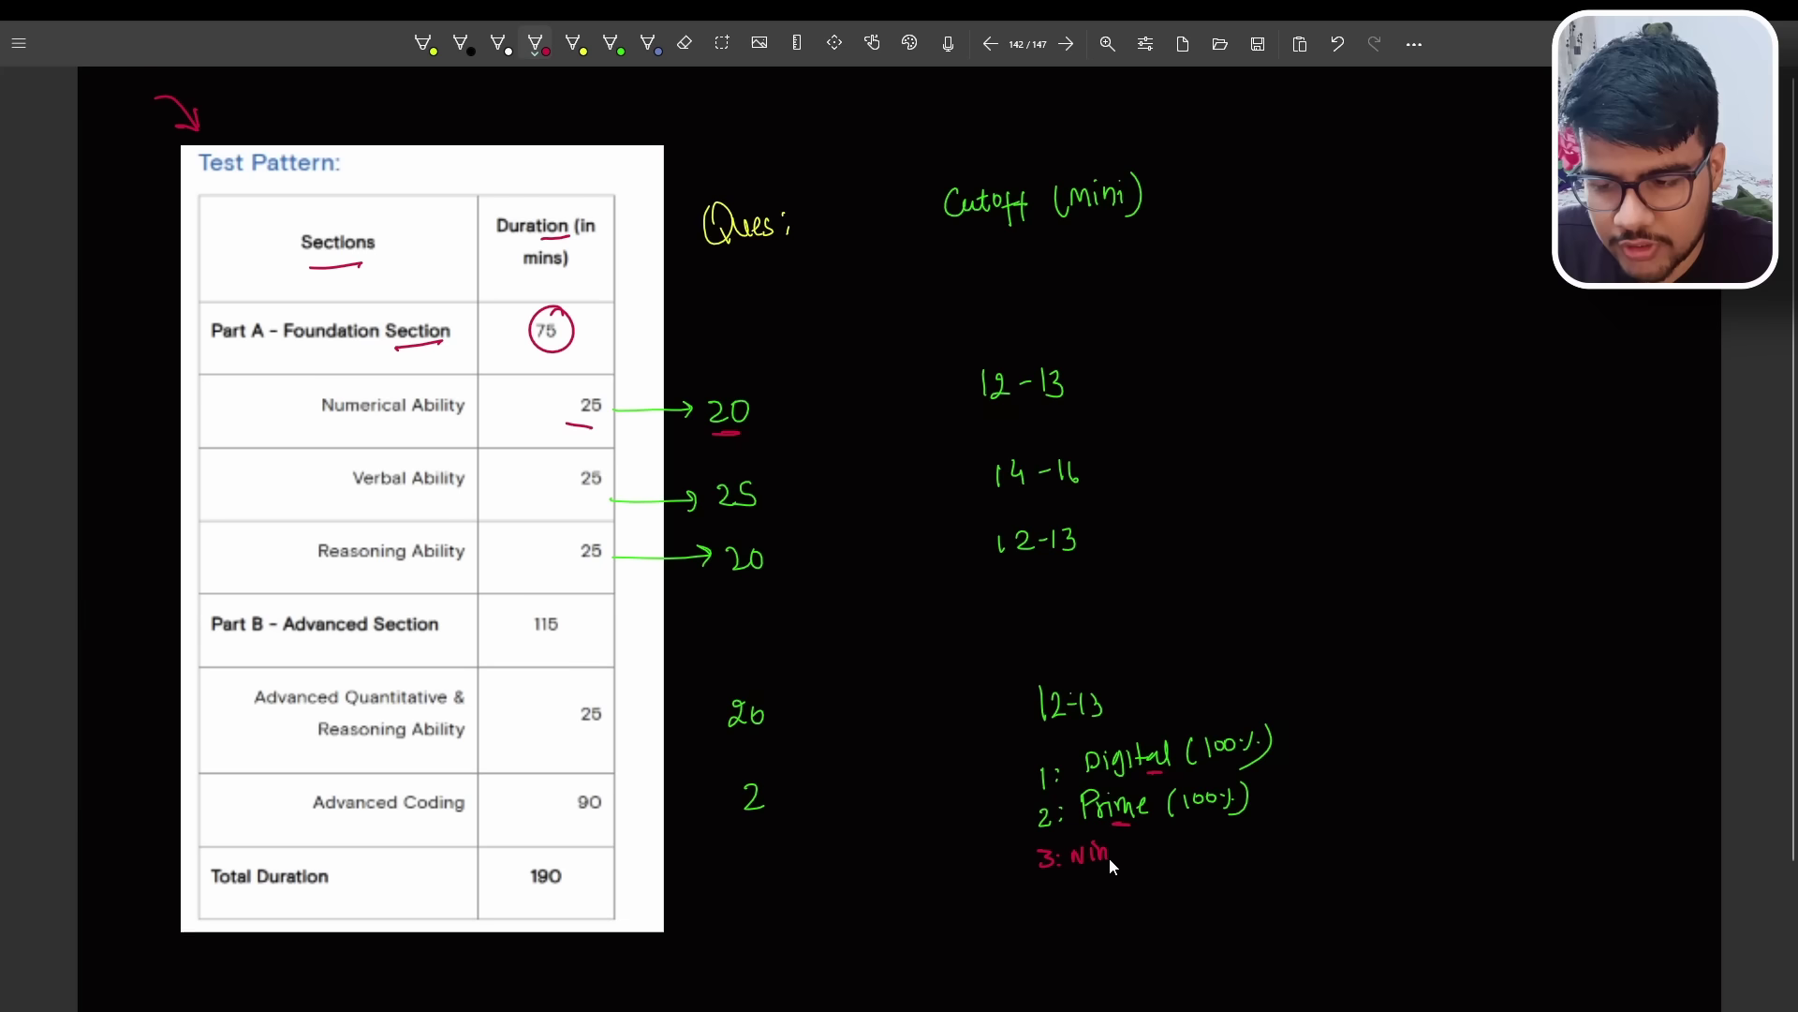
Write '3: Ninja;' and underline the 12-13 cutoffs, Reasoning Ability and the 25-minute durations.
left_click_drag(1125, 845, 1133, 864)
left_click_drag(1147, 844, 1144, 862)
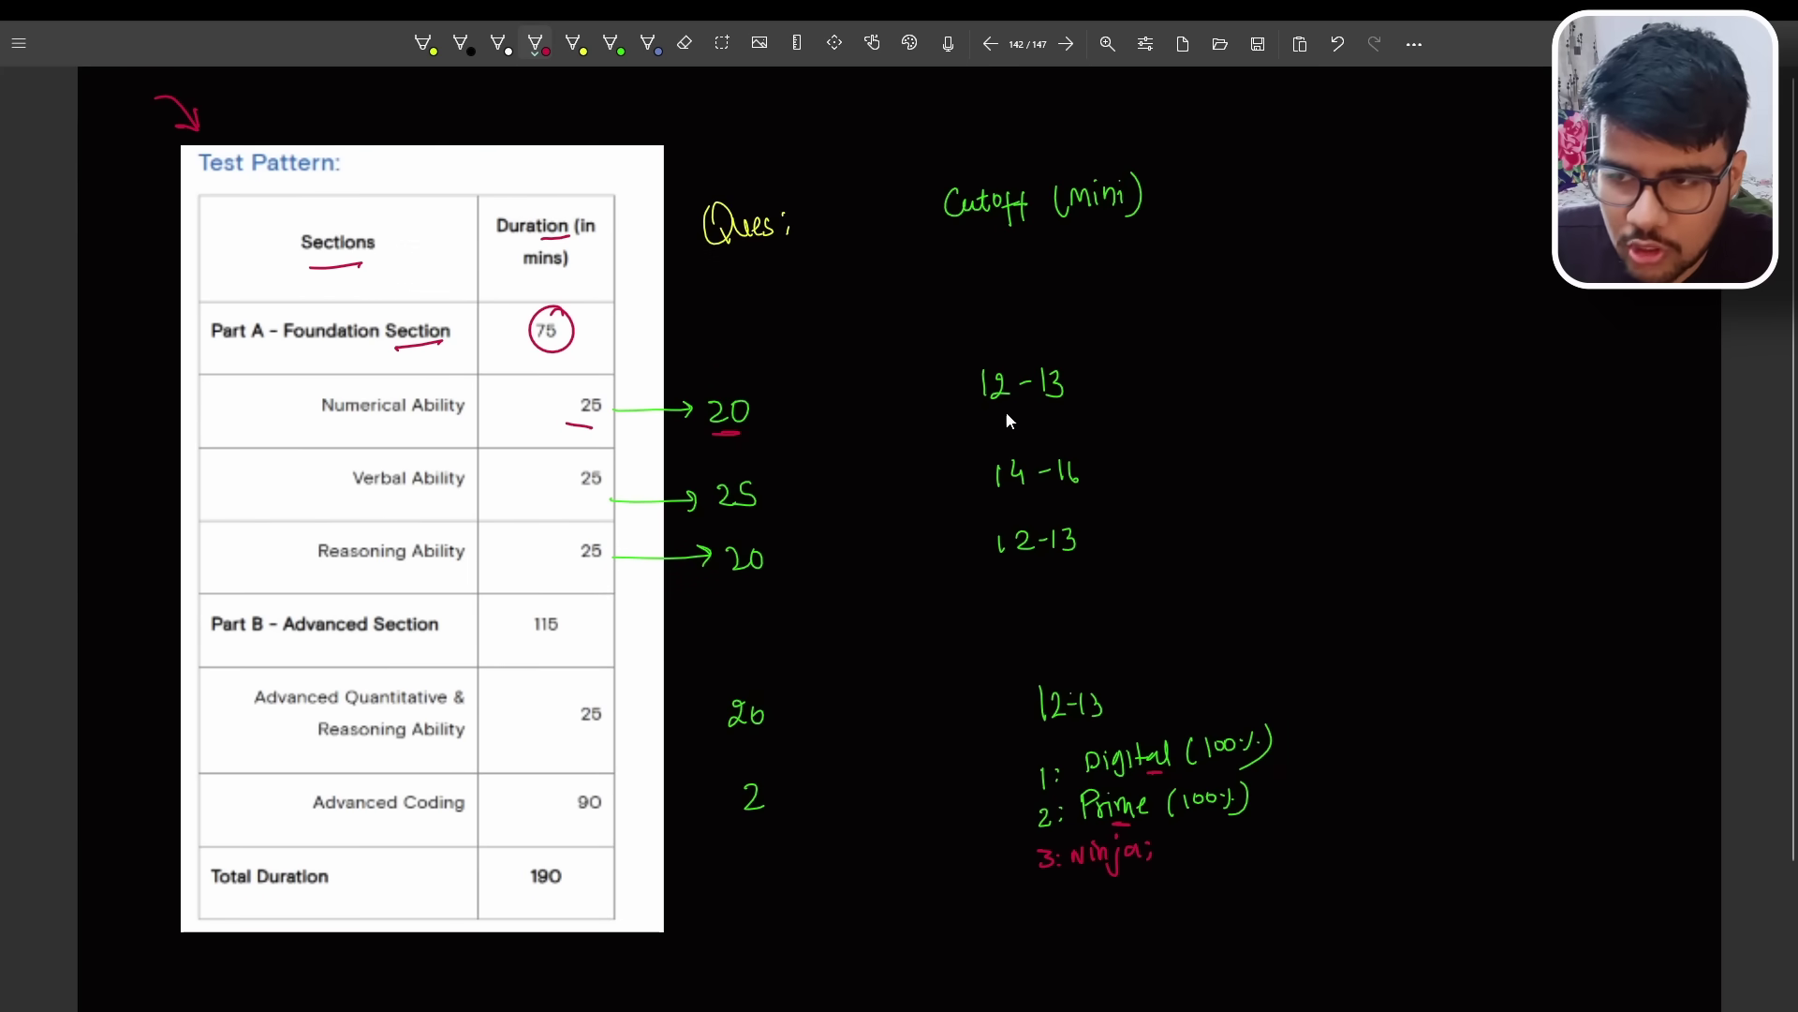
left_click_drag(983, 415, 1014, 416)
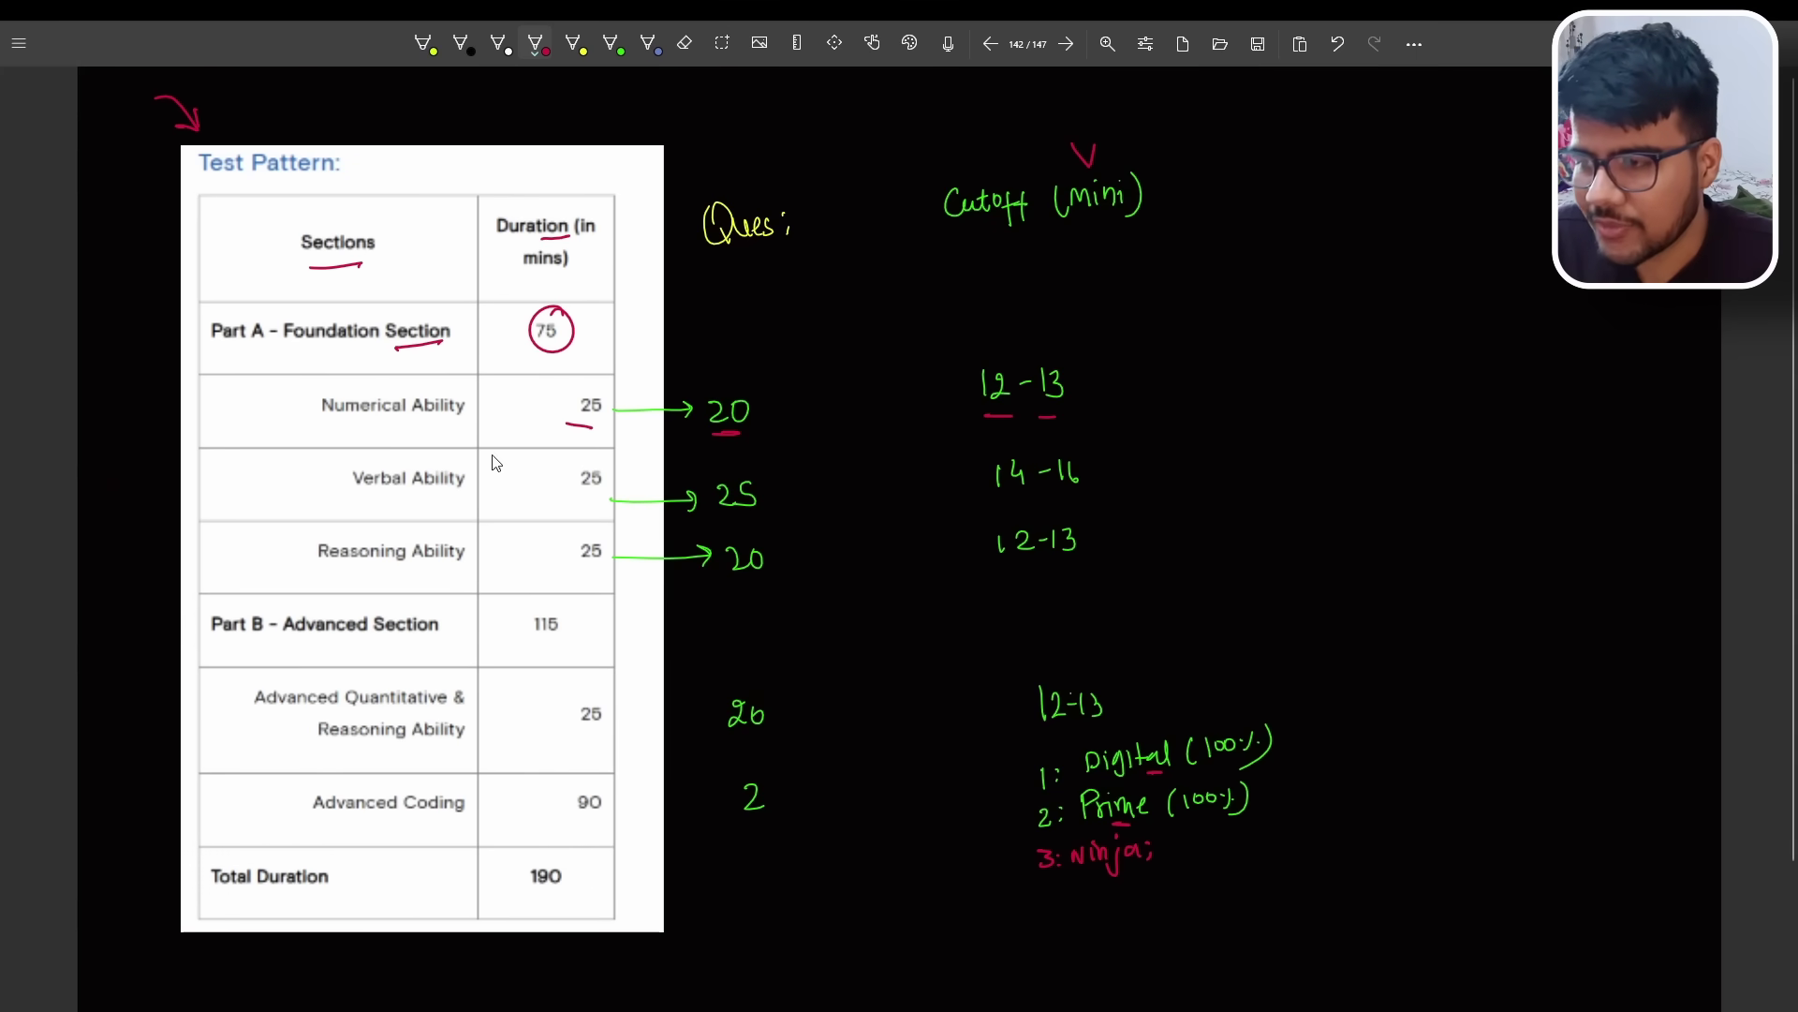
left_click_drag(575, 510, 594, 511)
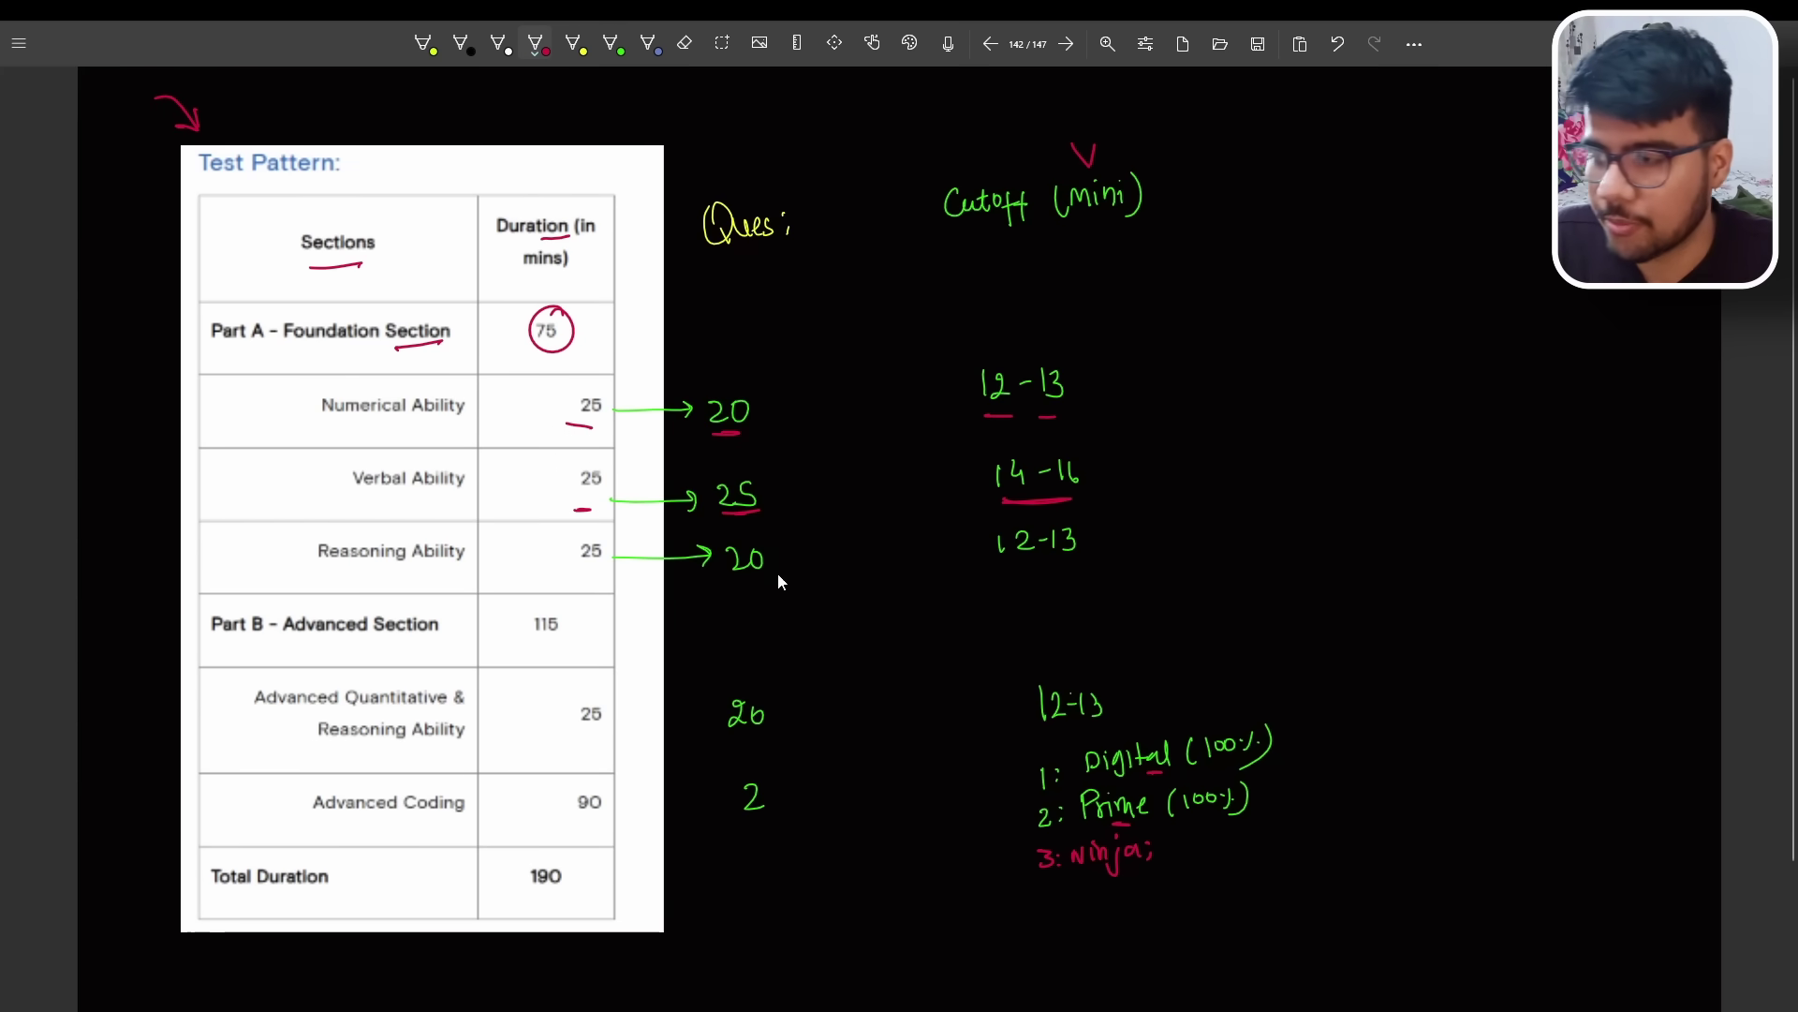
left_click_drag(362, 582, 420, 579)
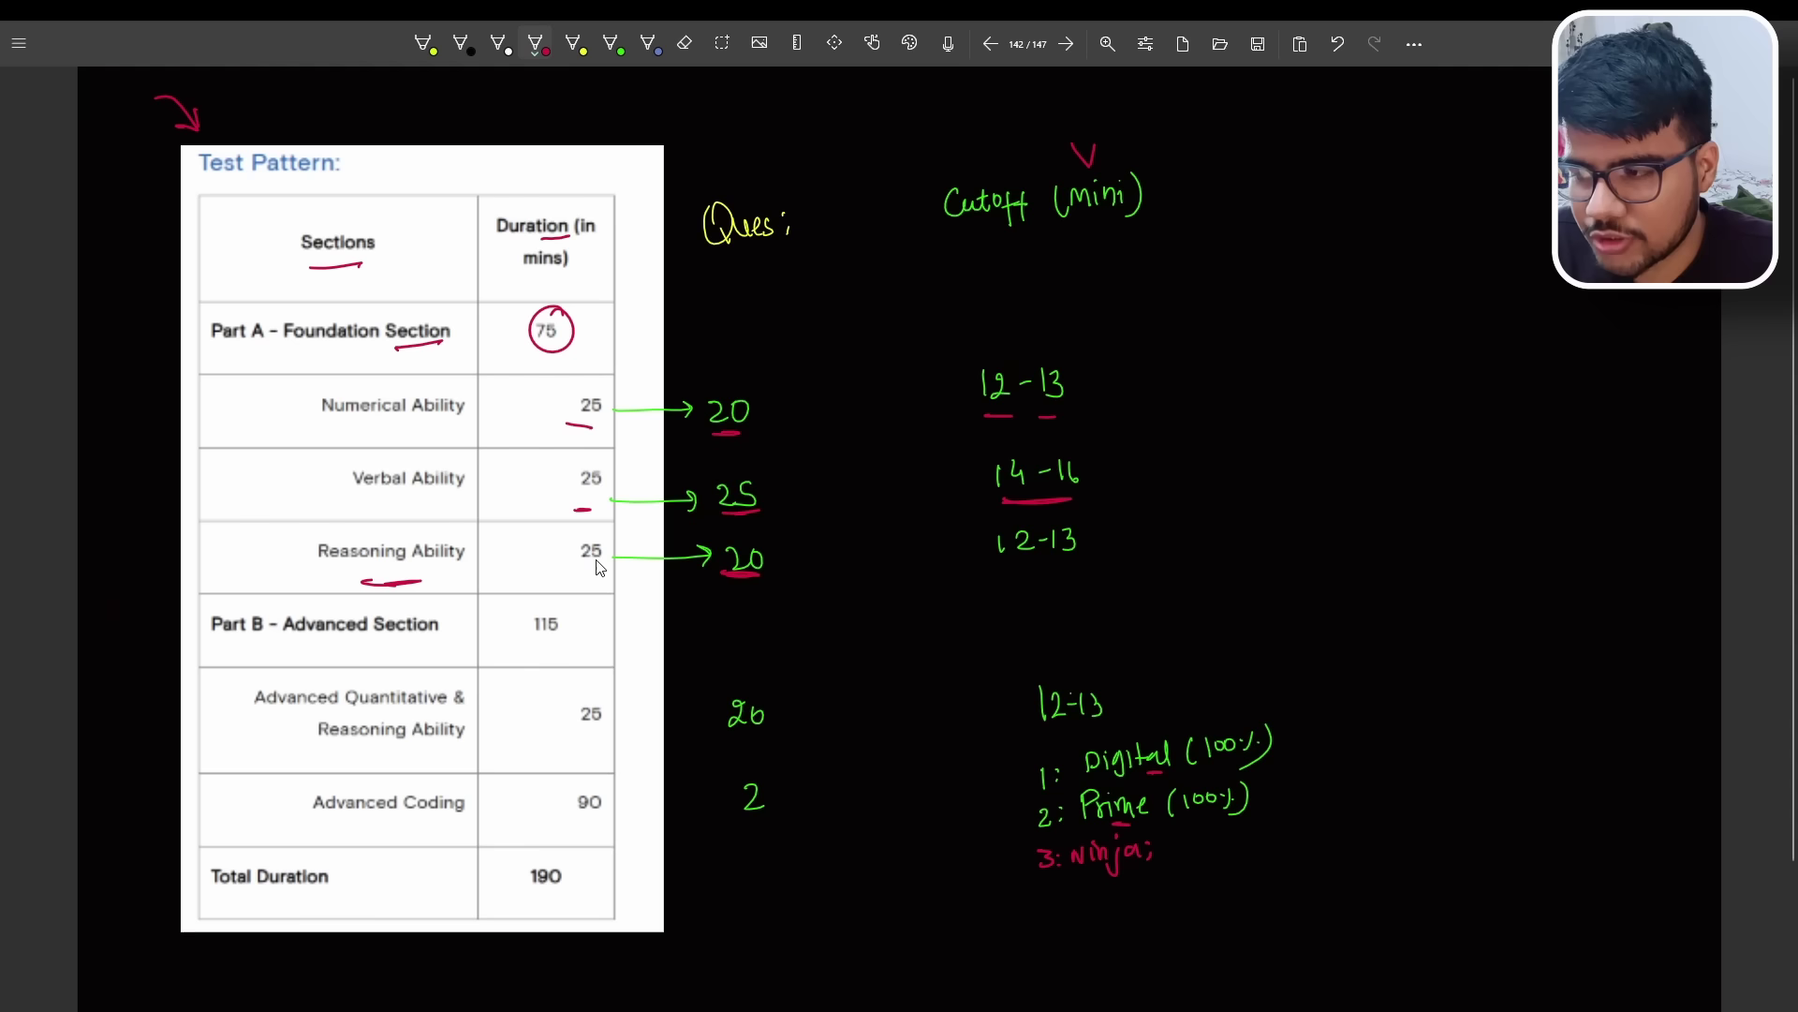
left_click_drag(585, 569, 602, 569)
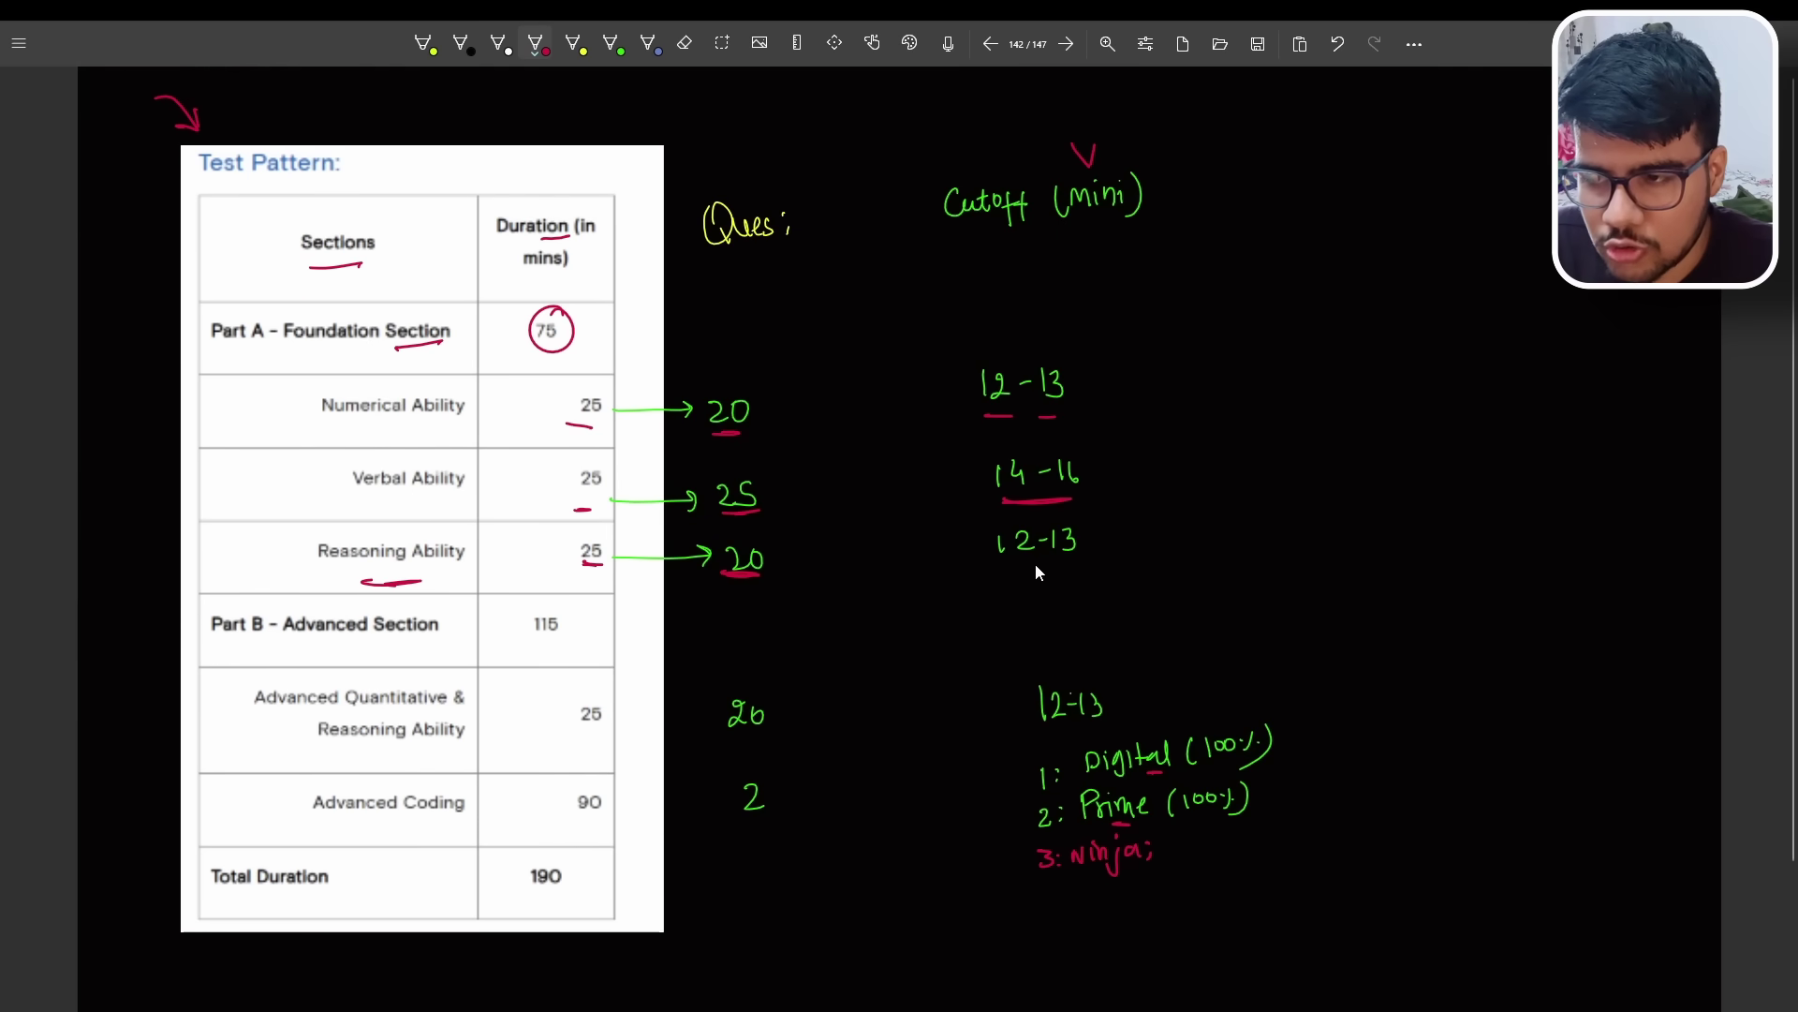
left_click_drag(989, 566, 1056, 562)
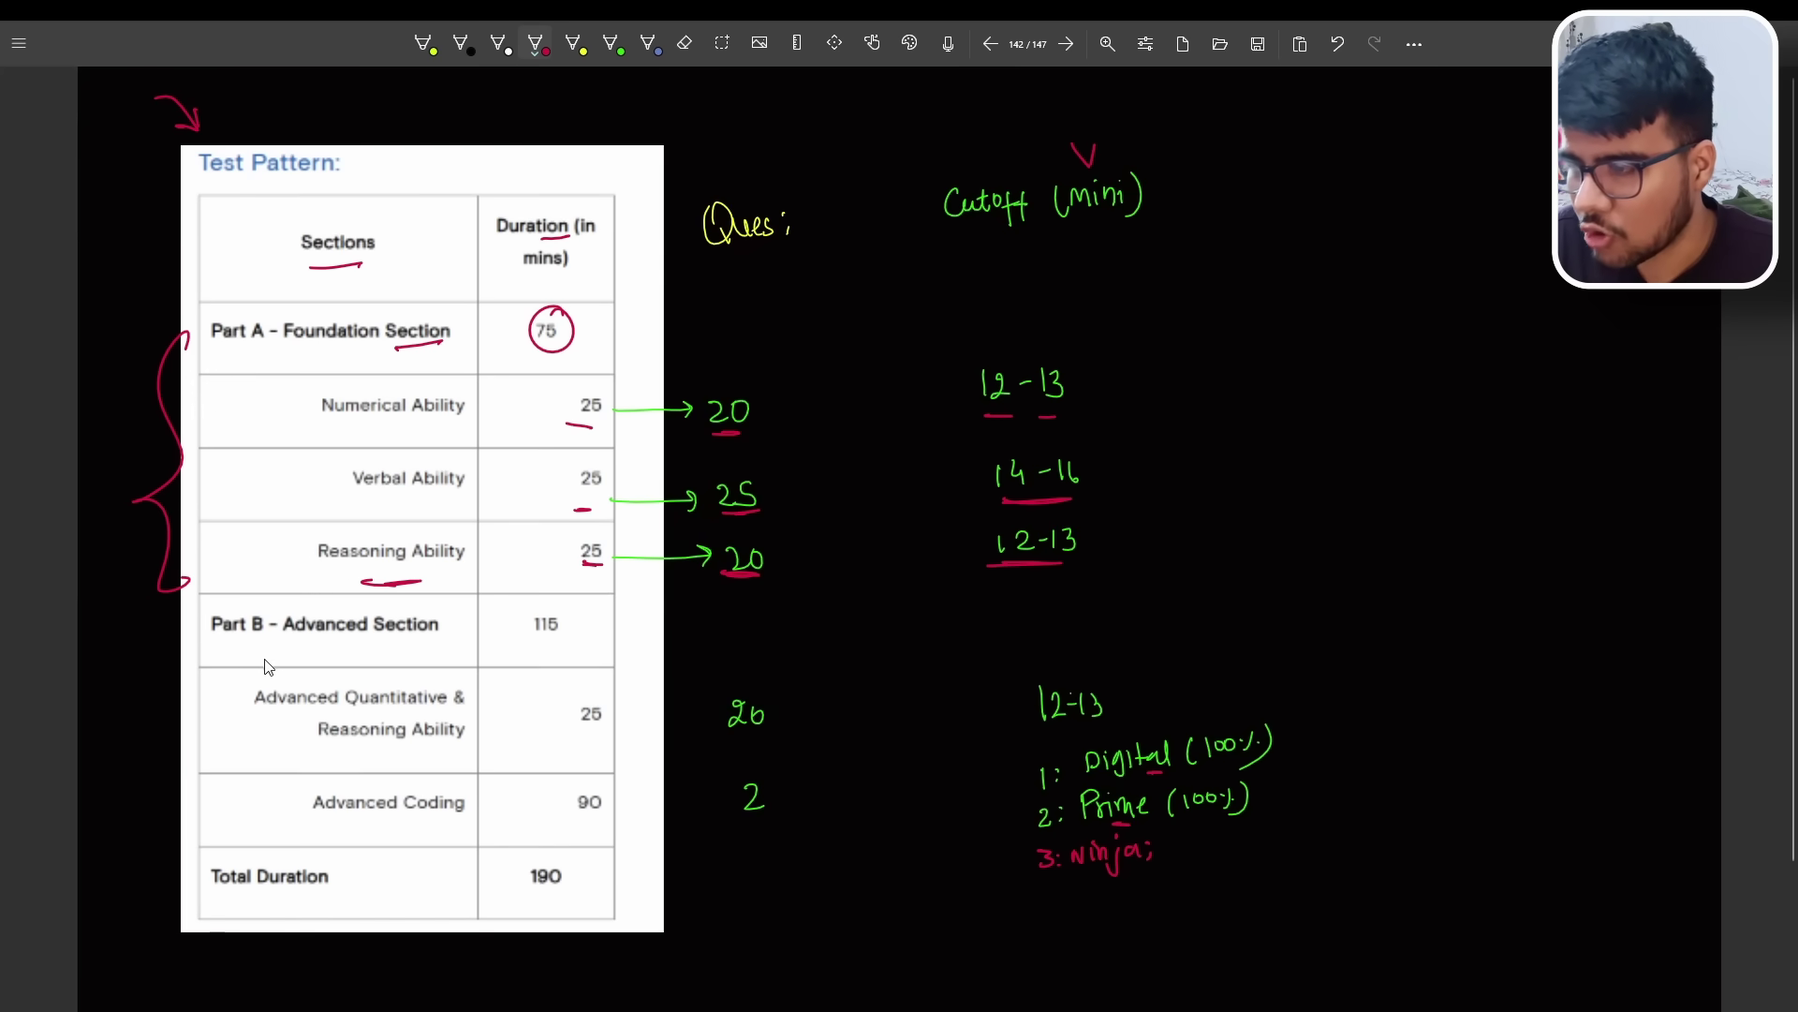
Underline Advanced Section and its Quantitative & Reasoning row, and circle 115, 26 and 2.
left_click_drag(343, 650, 392, 646)
left_click_drag(552, 647, 550, 650)
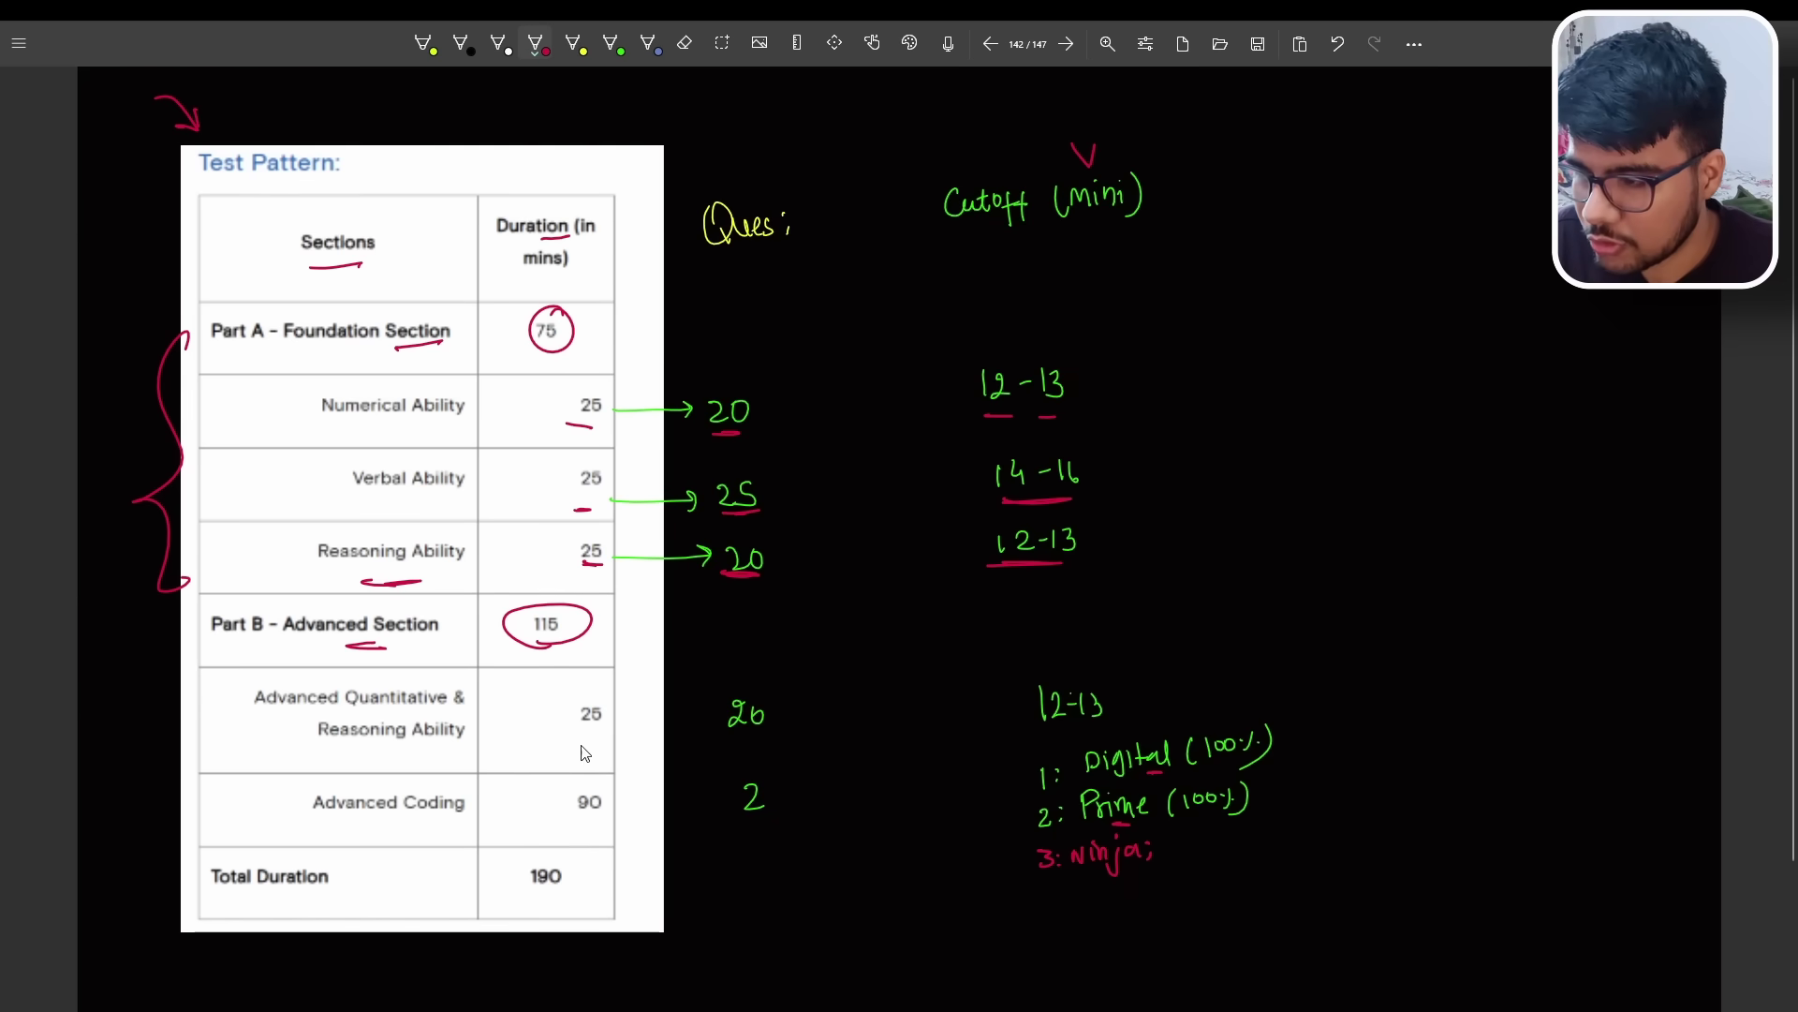
left_click_drag(583, 733, 602, 733)
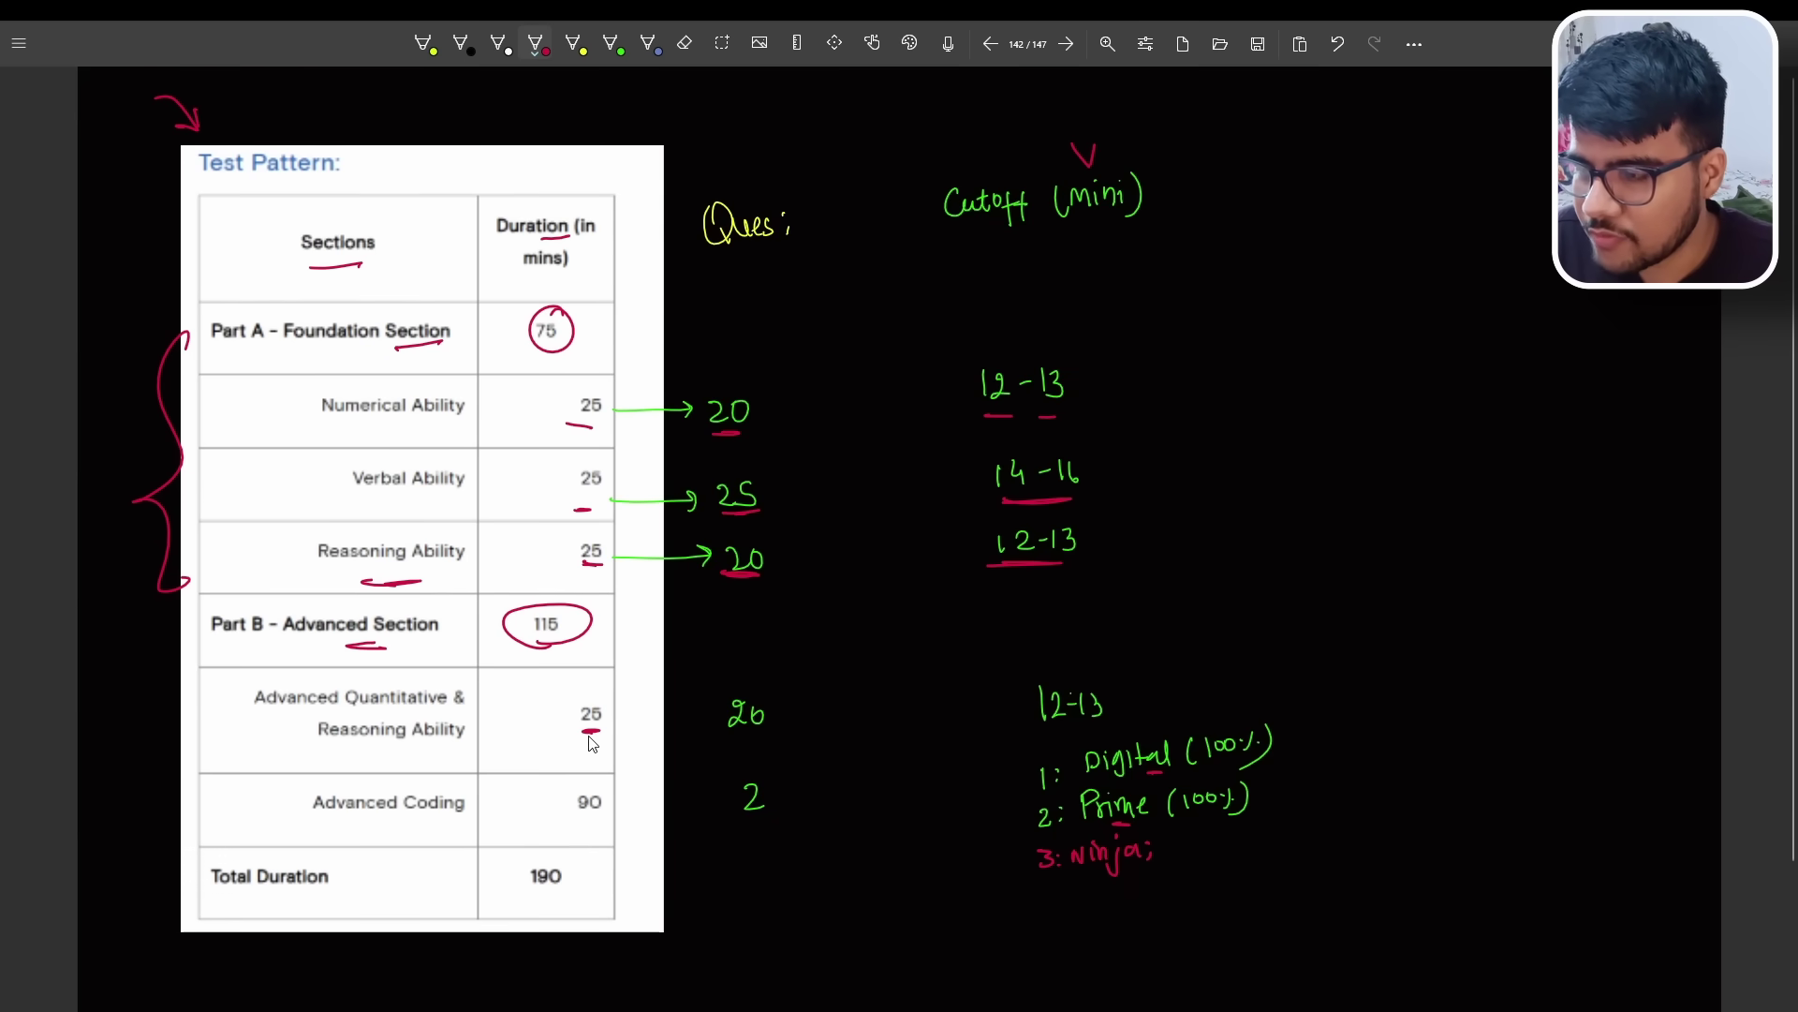
left_click_drag(421, 716, 464, 716)
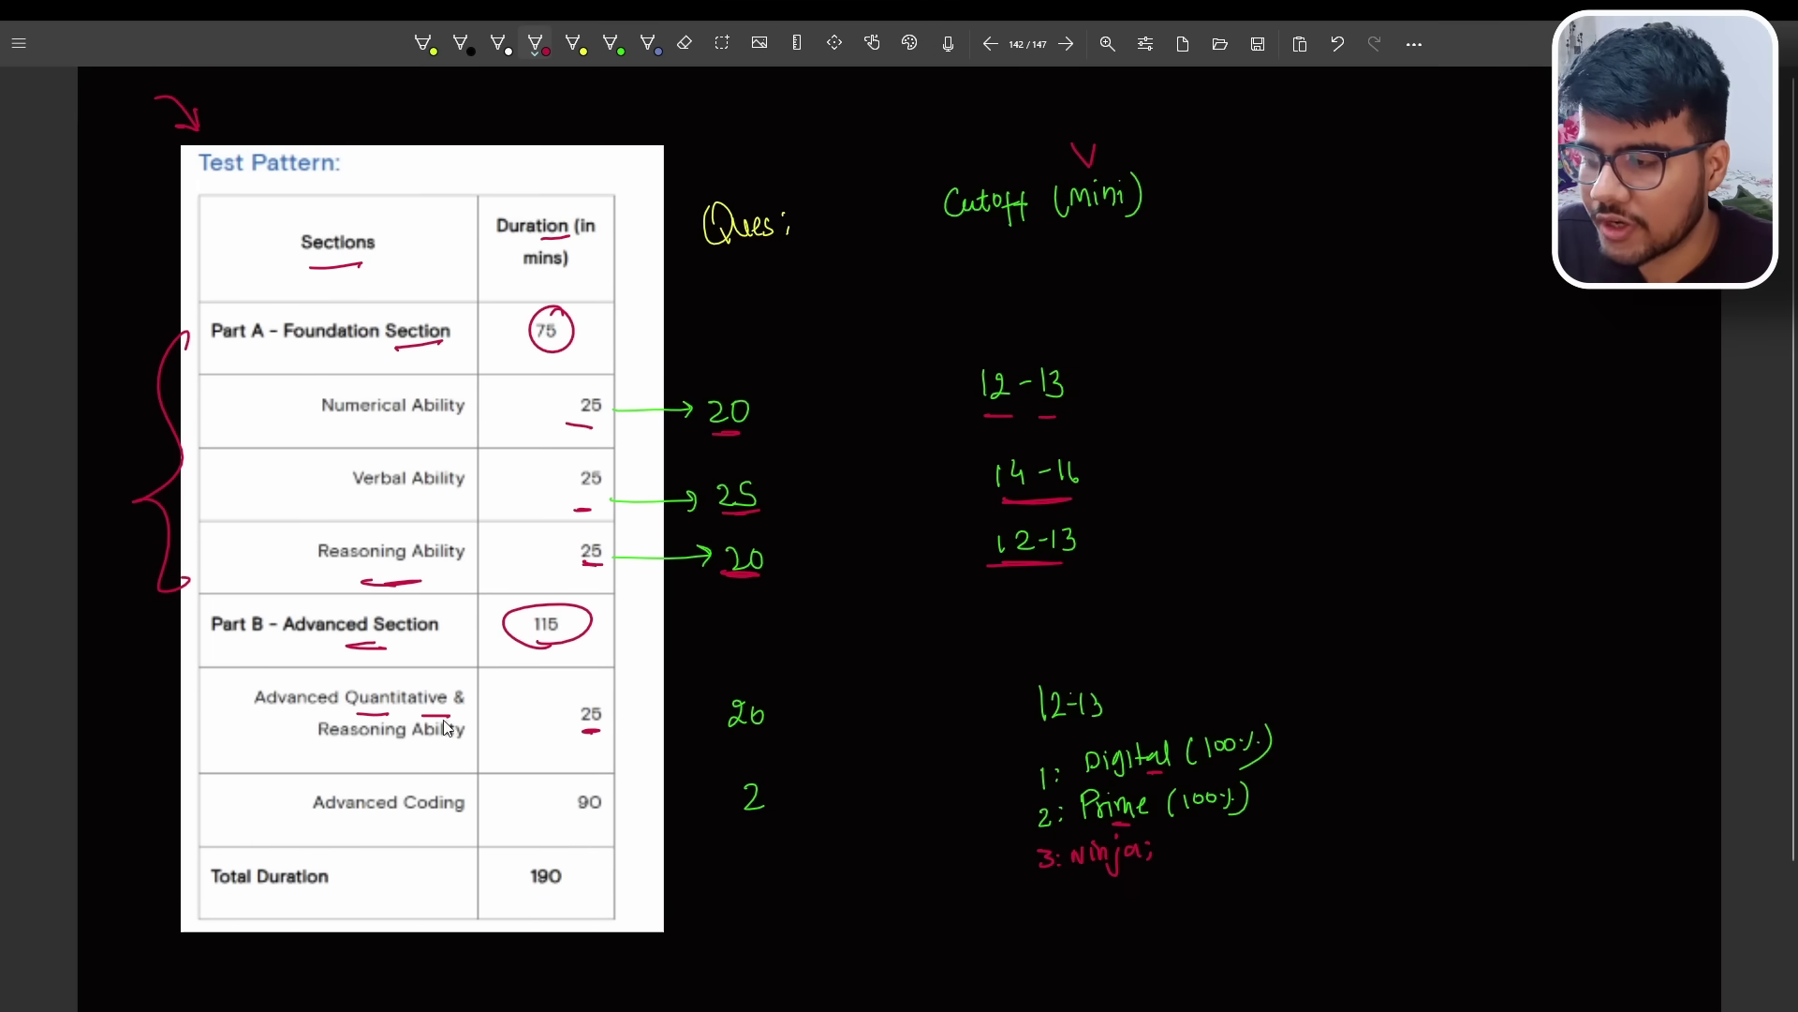
left_click_drag(363, 753, 415, 754)
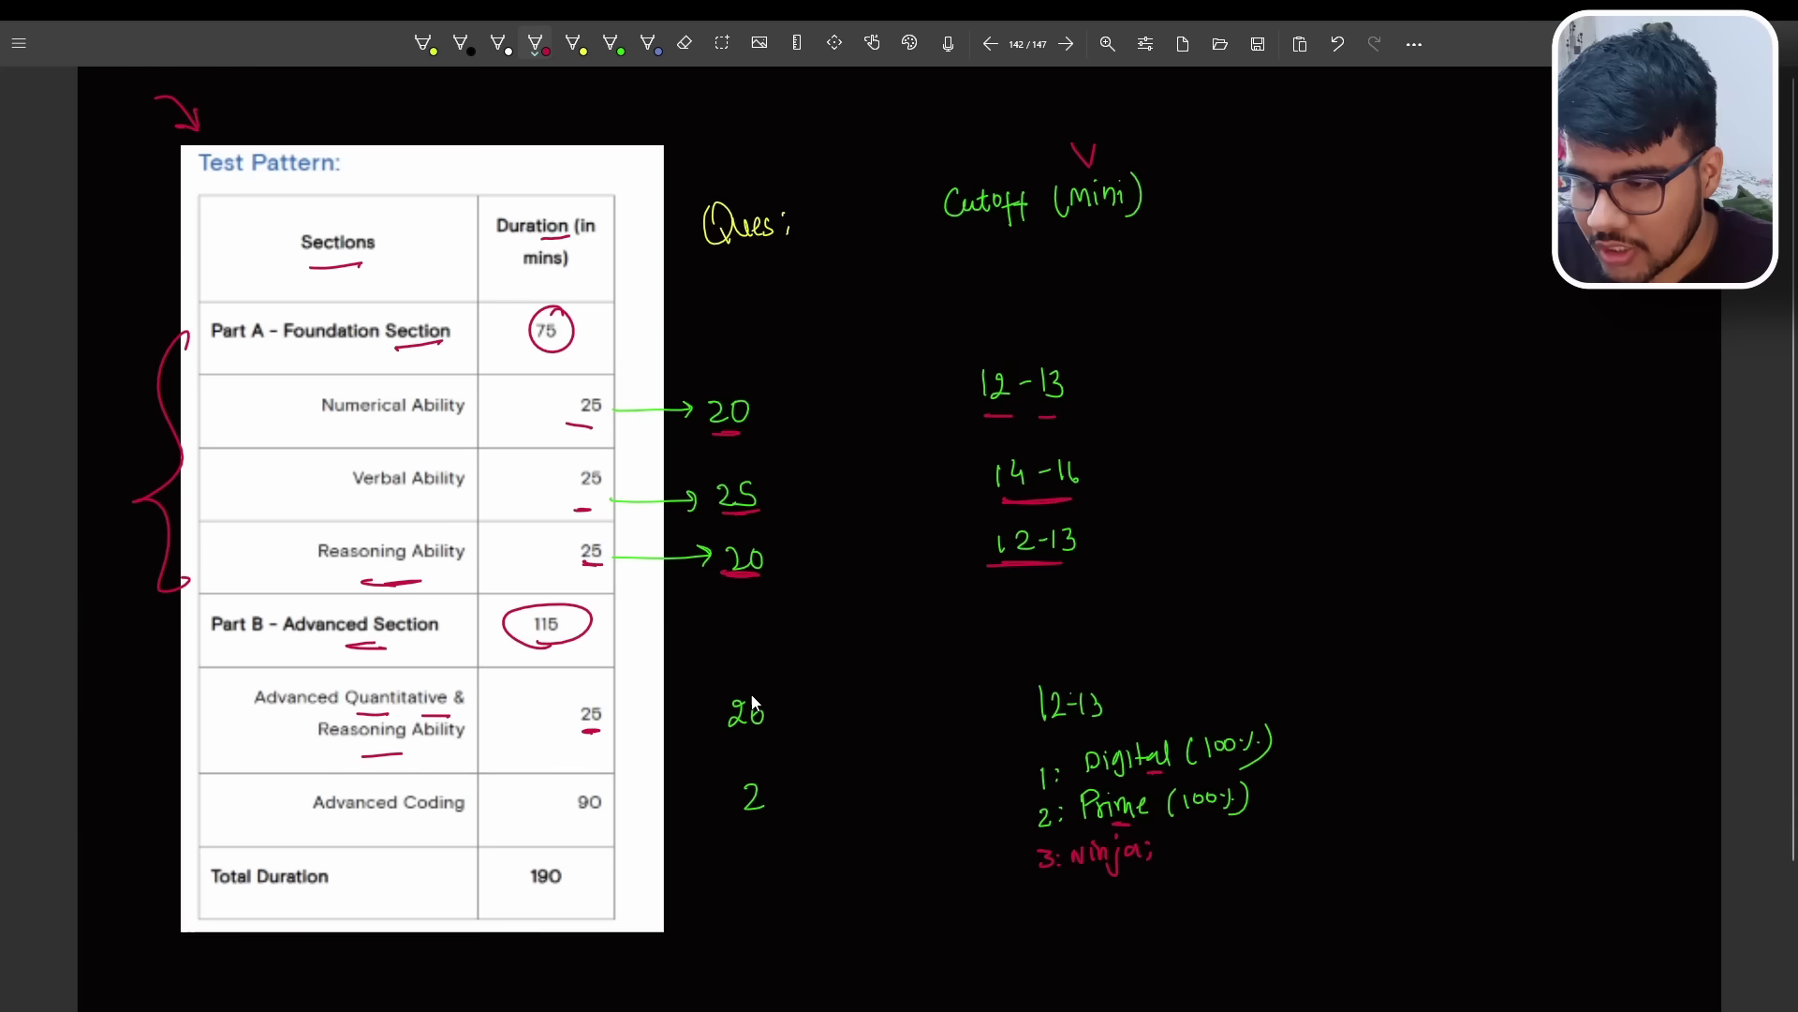
left_click_drag(717, 731, 728, 721)
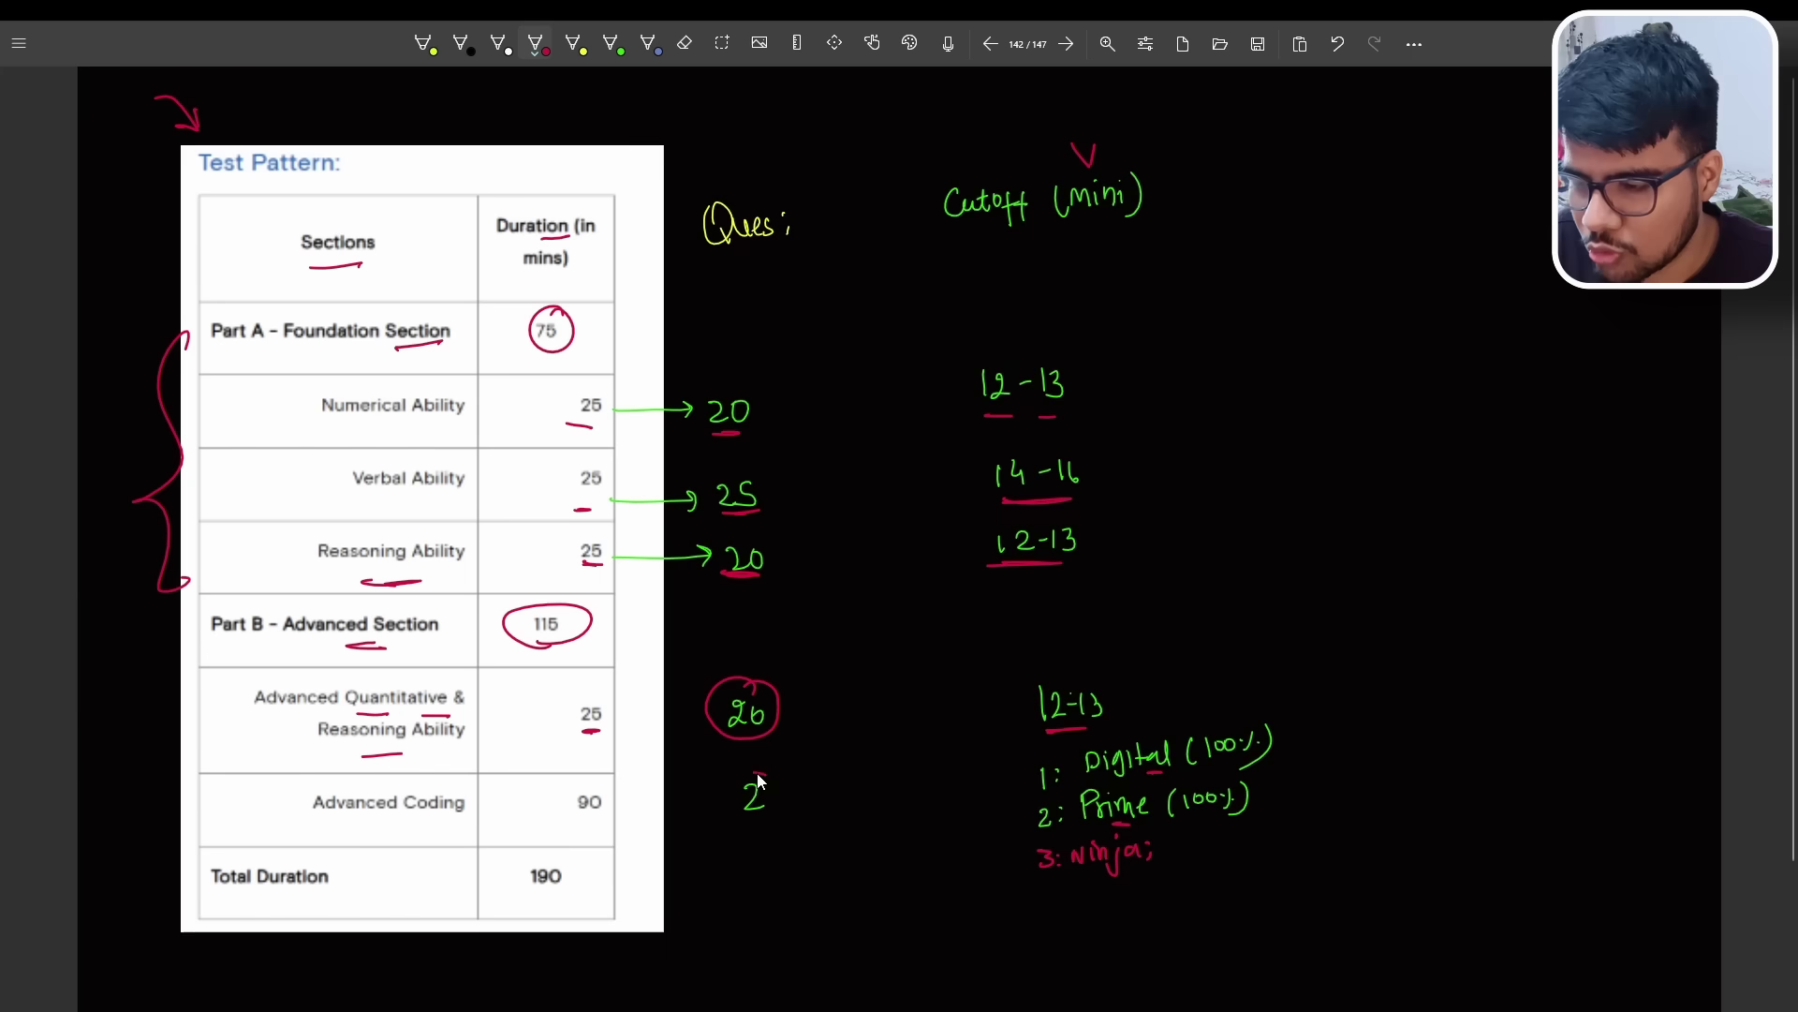
left_click_drag(745, 766, 747, 771)
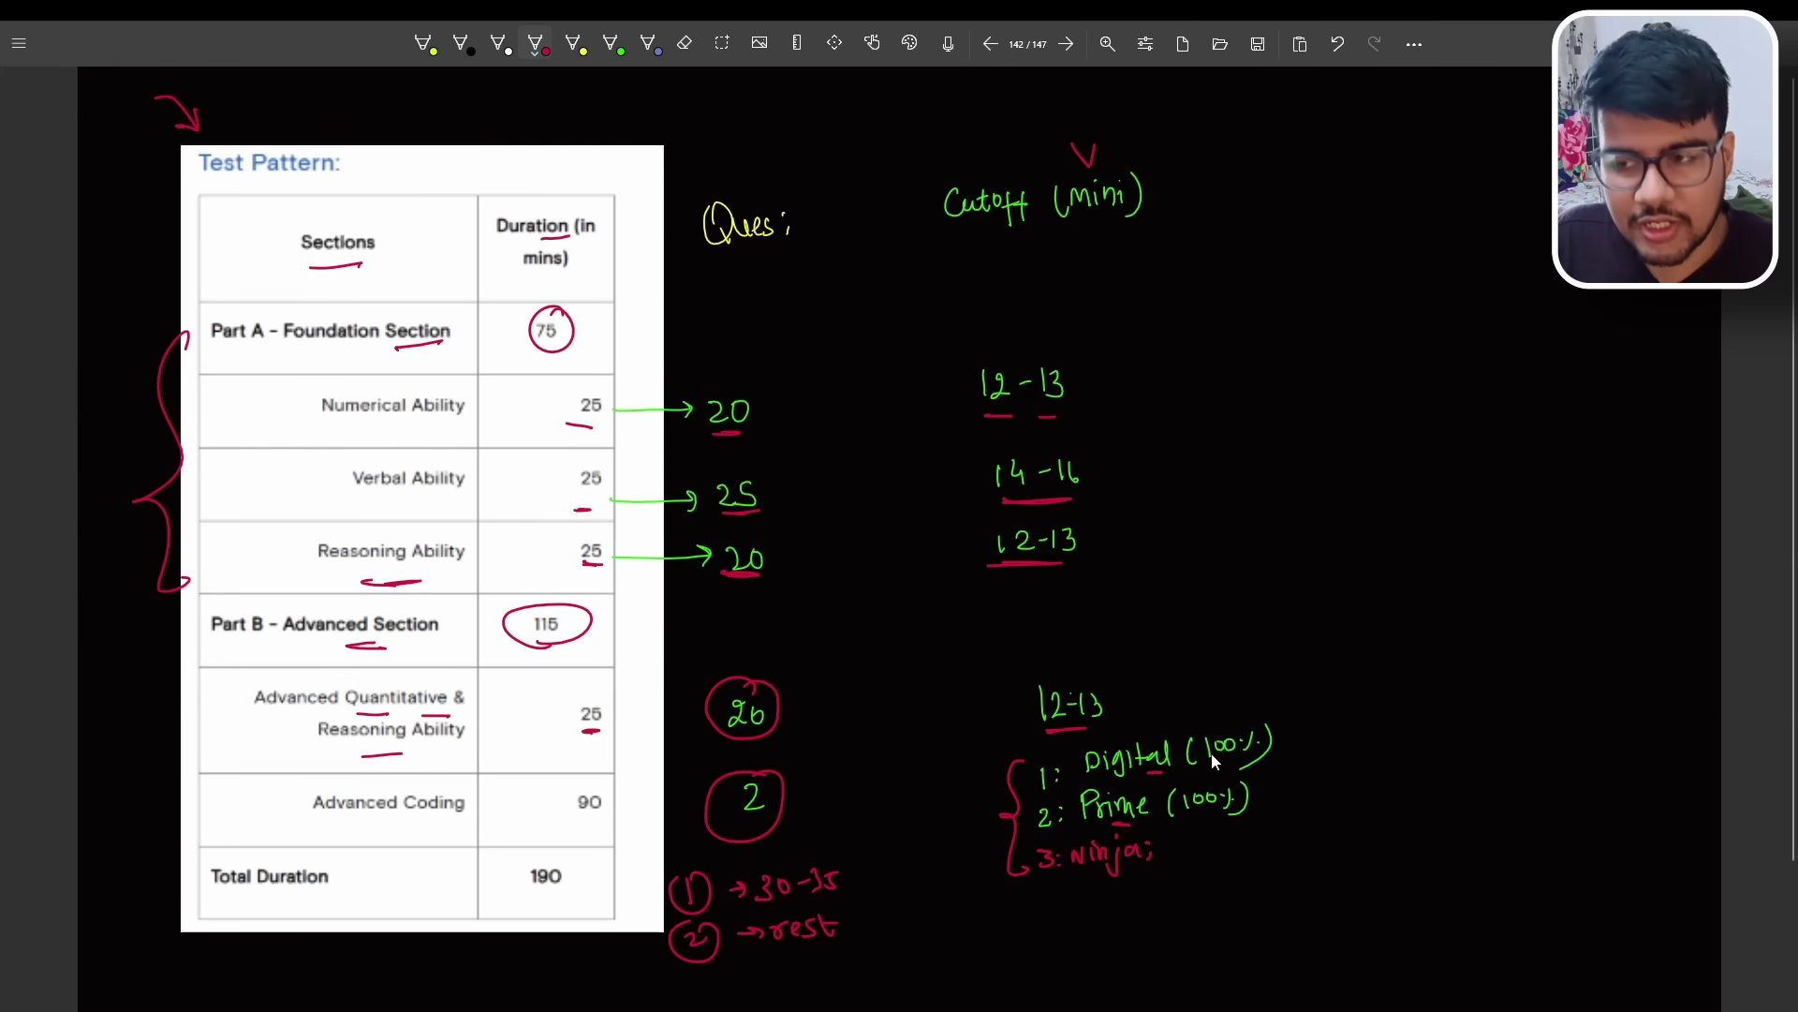
Bracket the cutoffs and Advanced row, write 'Aptitude' after Ninja, add an arrow, circle 190.
left_click_drag(965, 366, 942, 529)
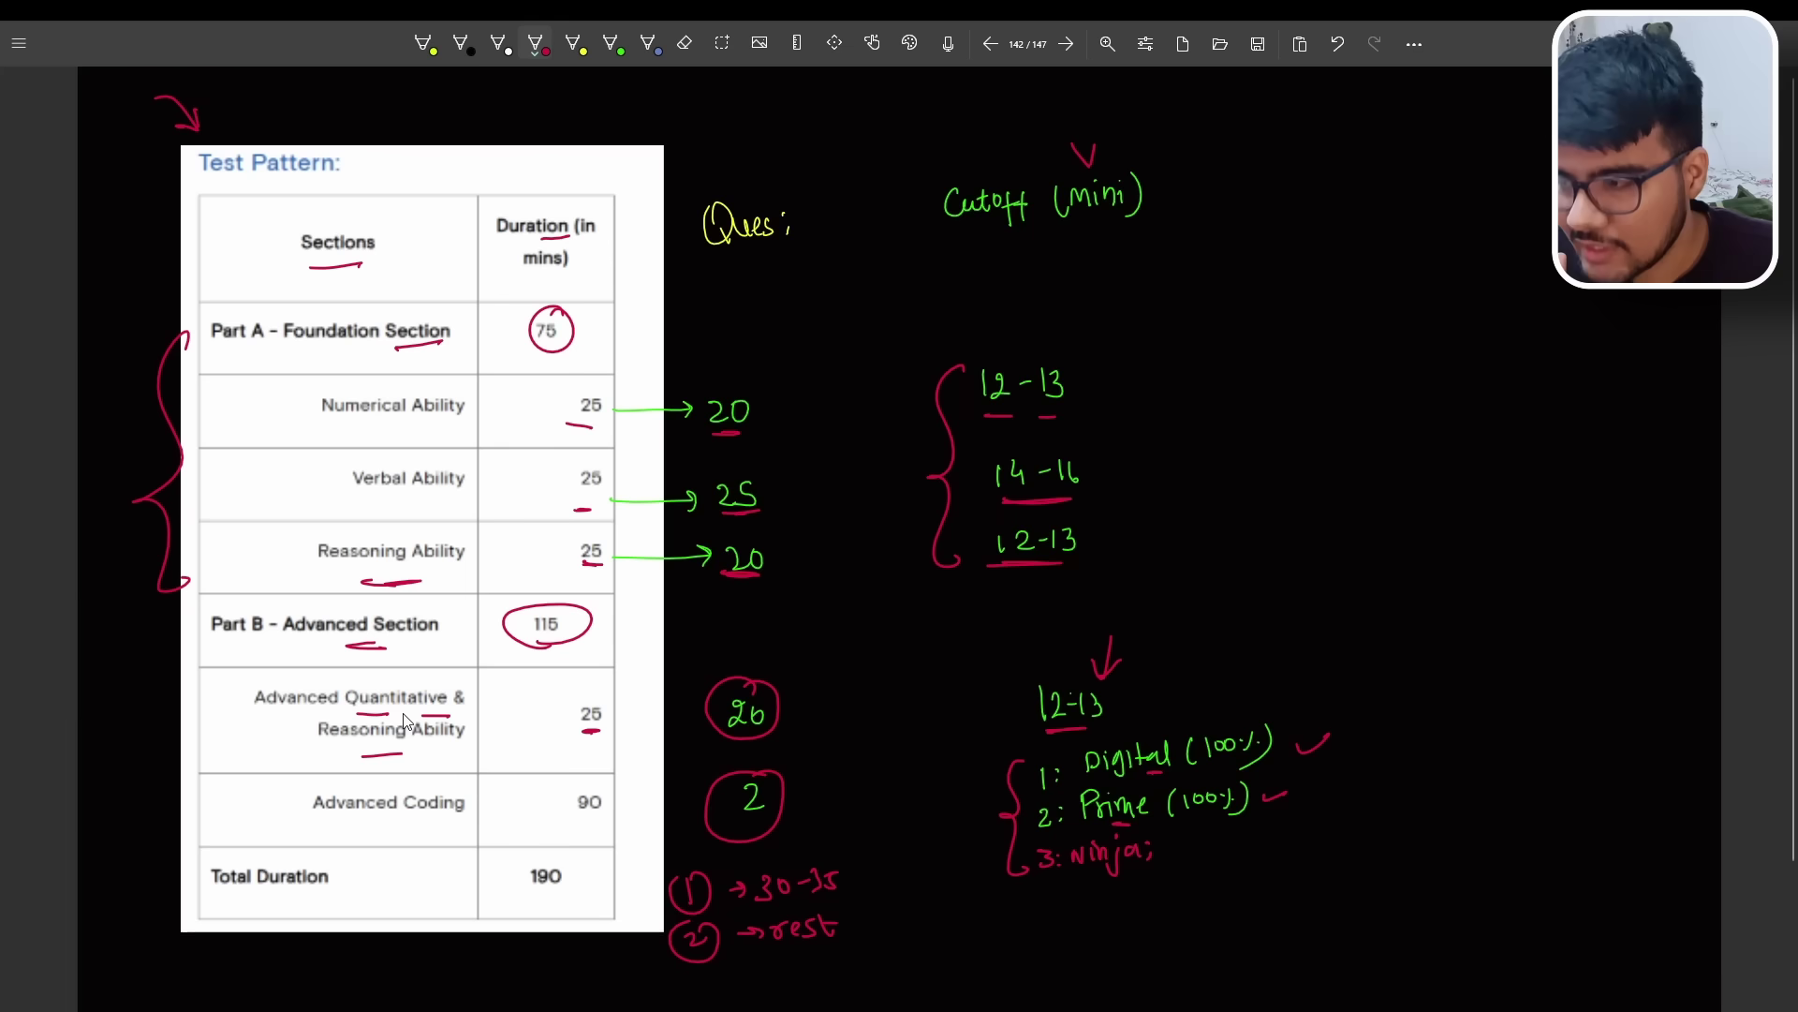
left_click_drag(247, 680, 247, 772)
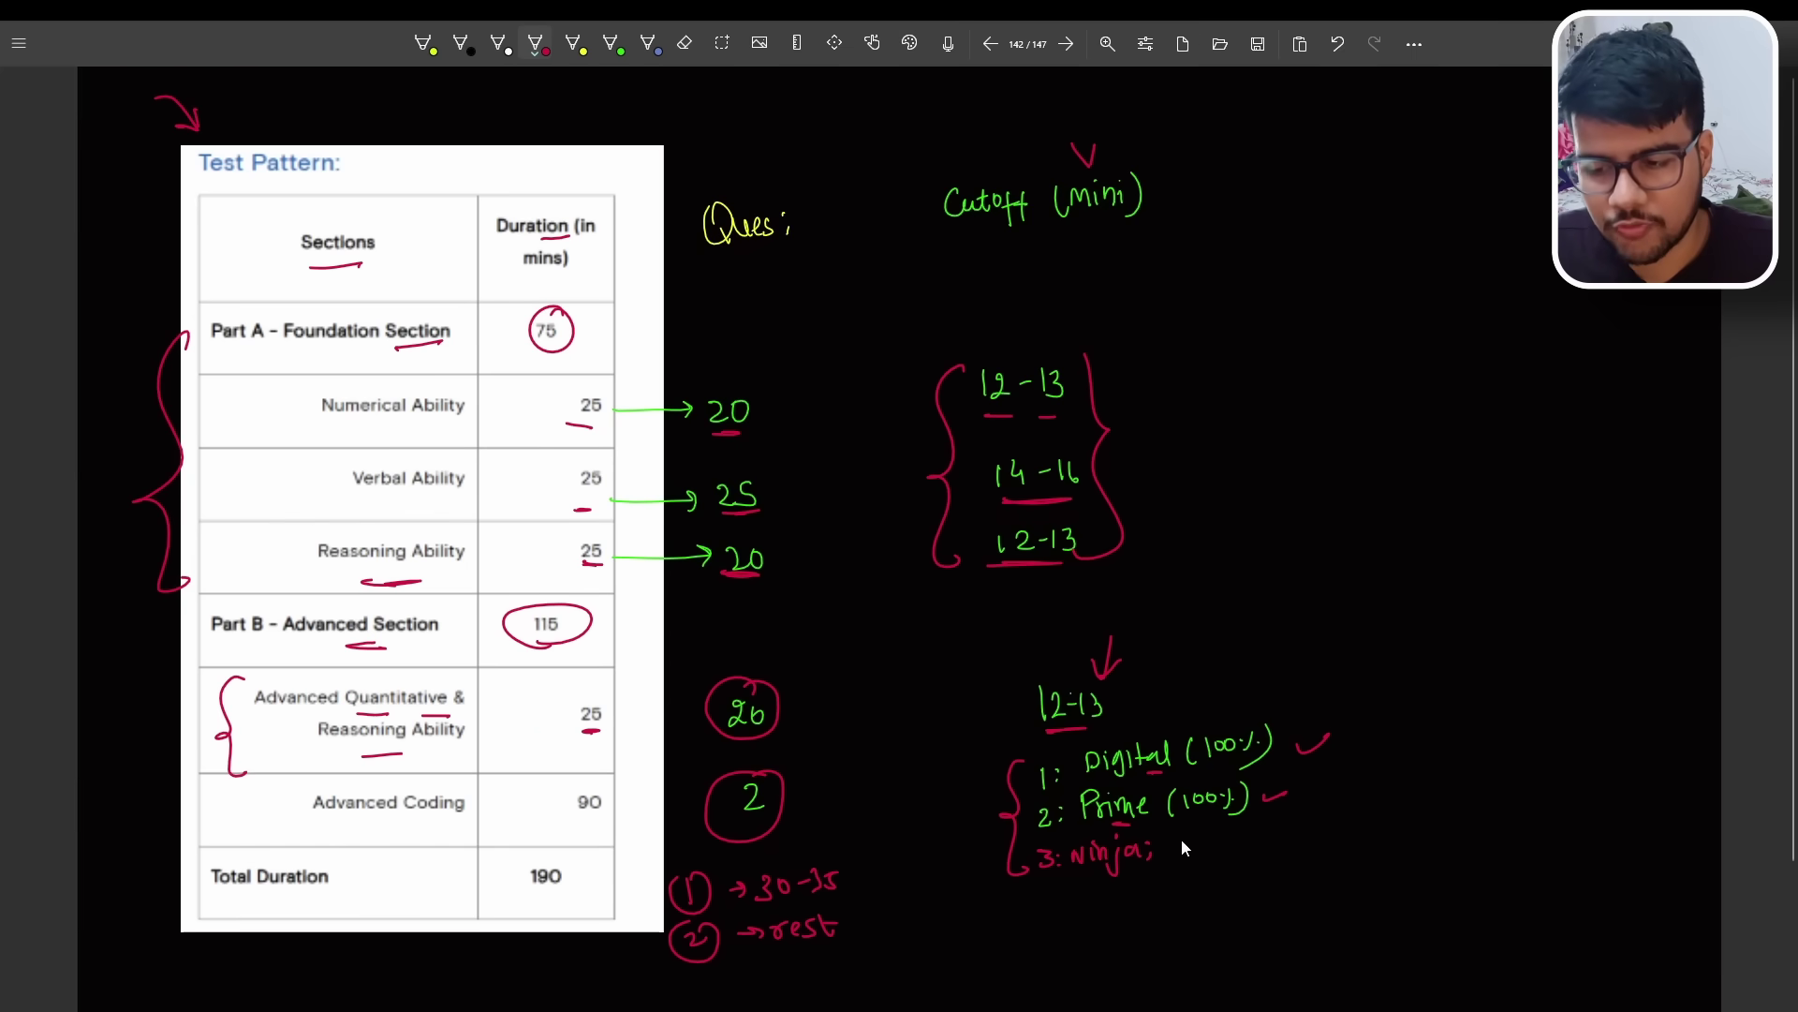
left_click_drag(1198, 855, 1242, 844)
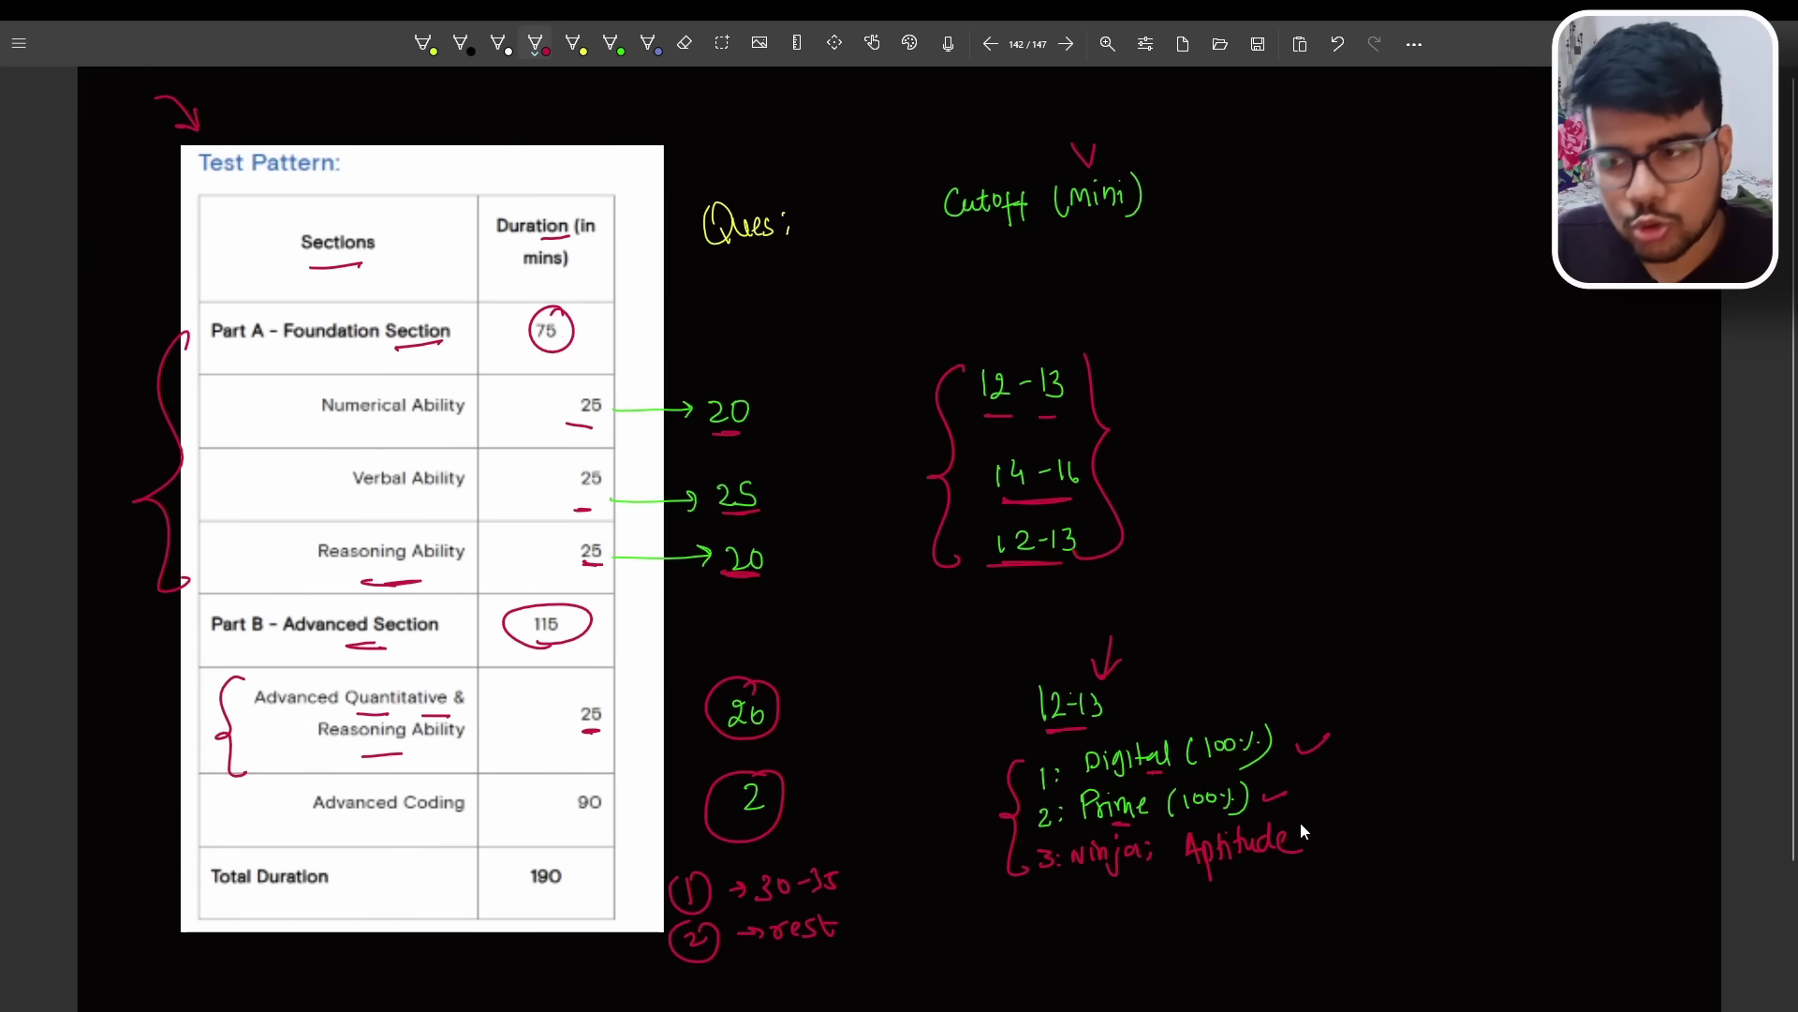
left_click_drag(1040, 289, 1048, 330)
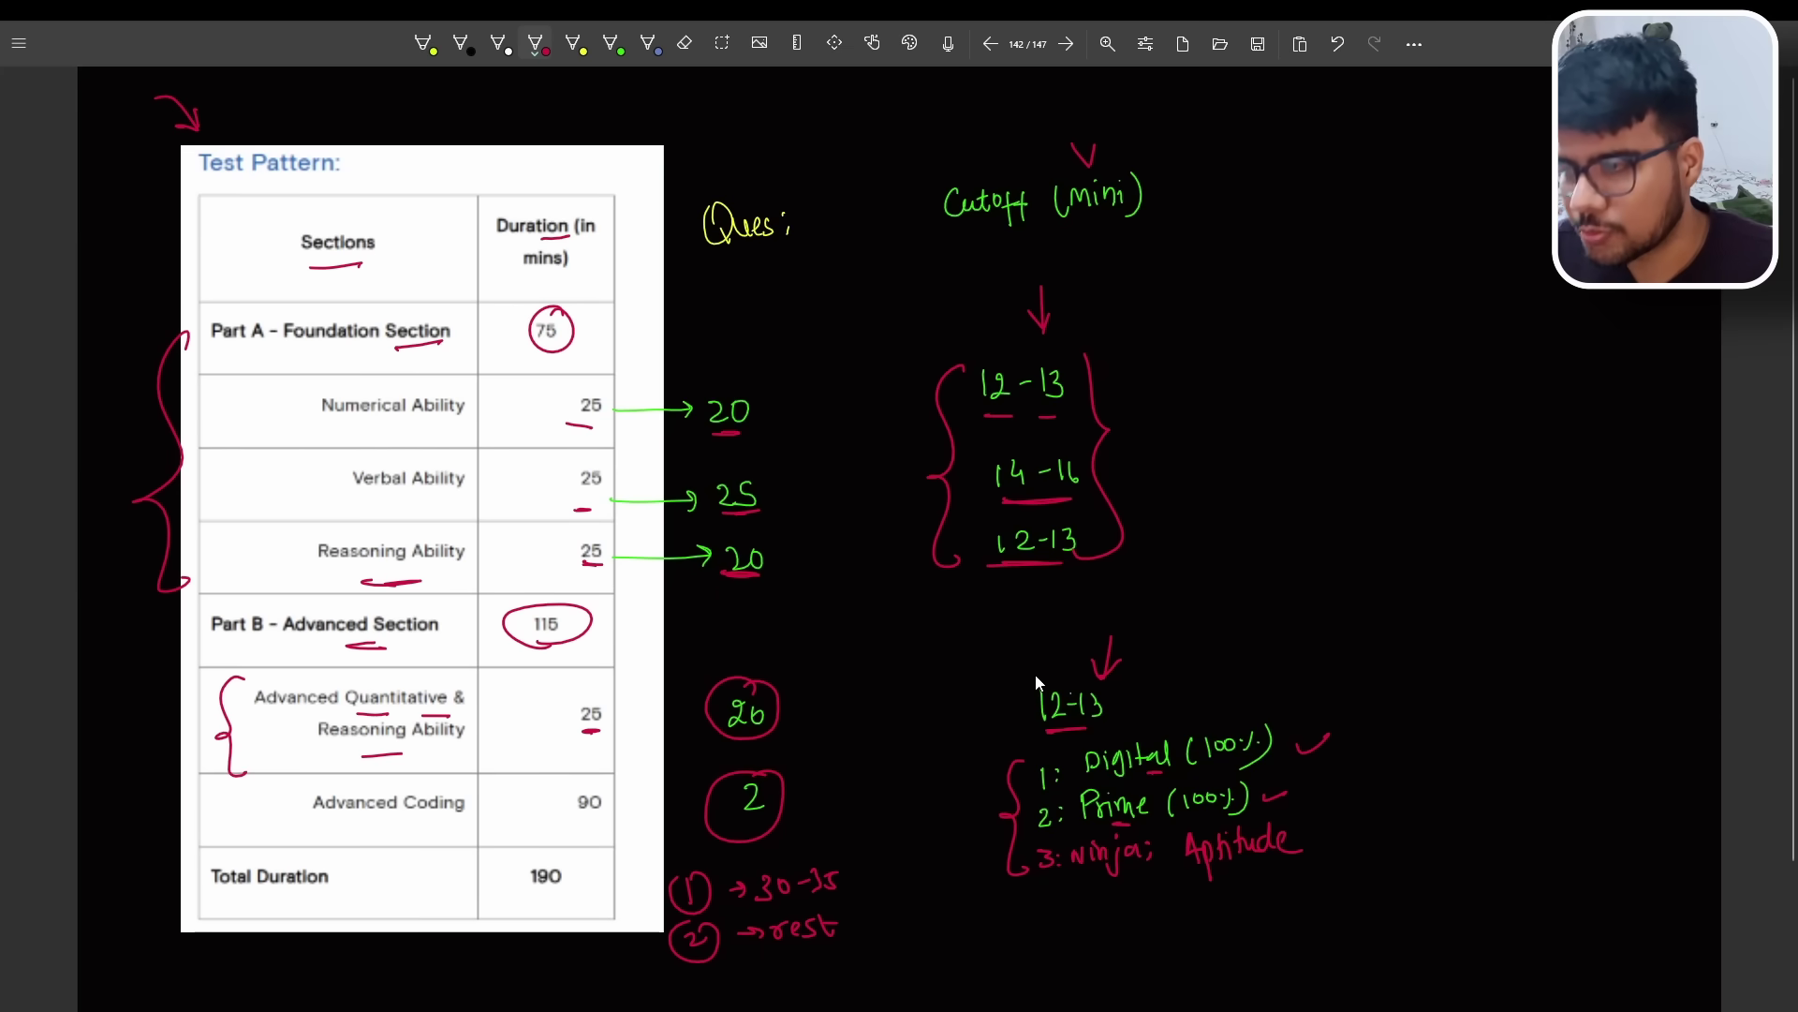
left_click_drag(588, 874, 554, 899)
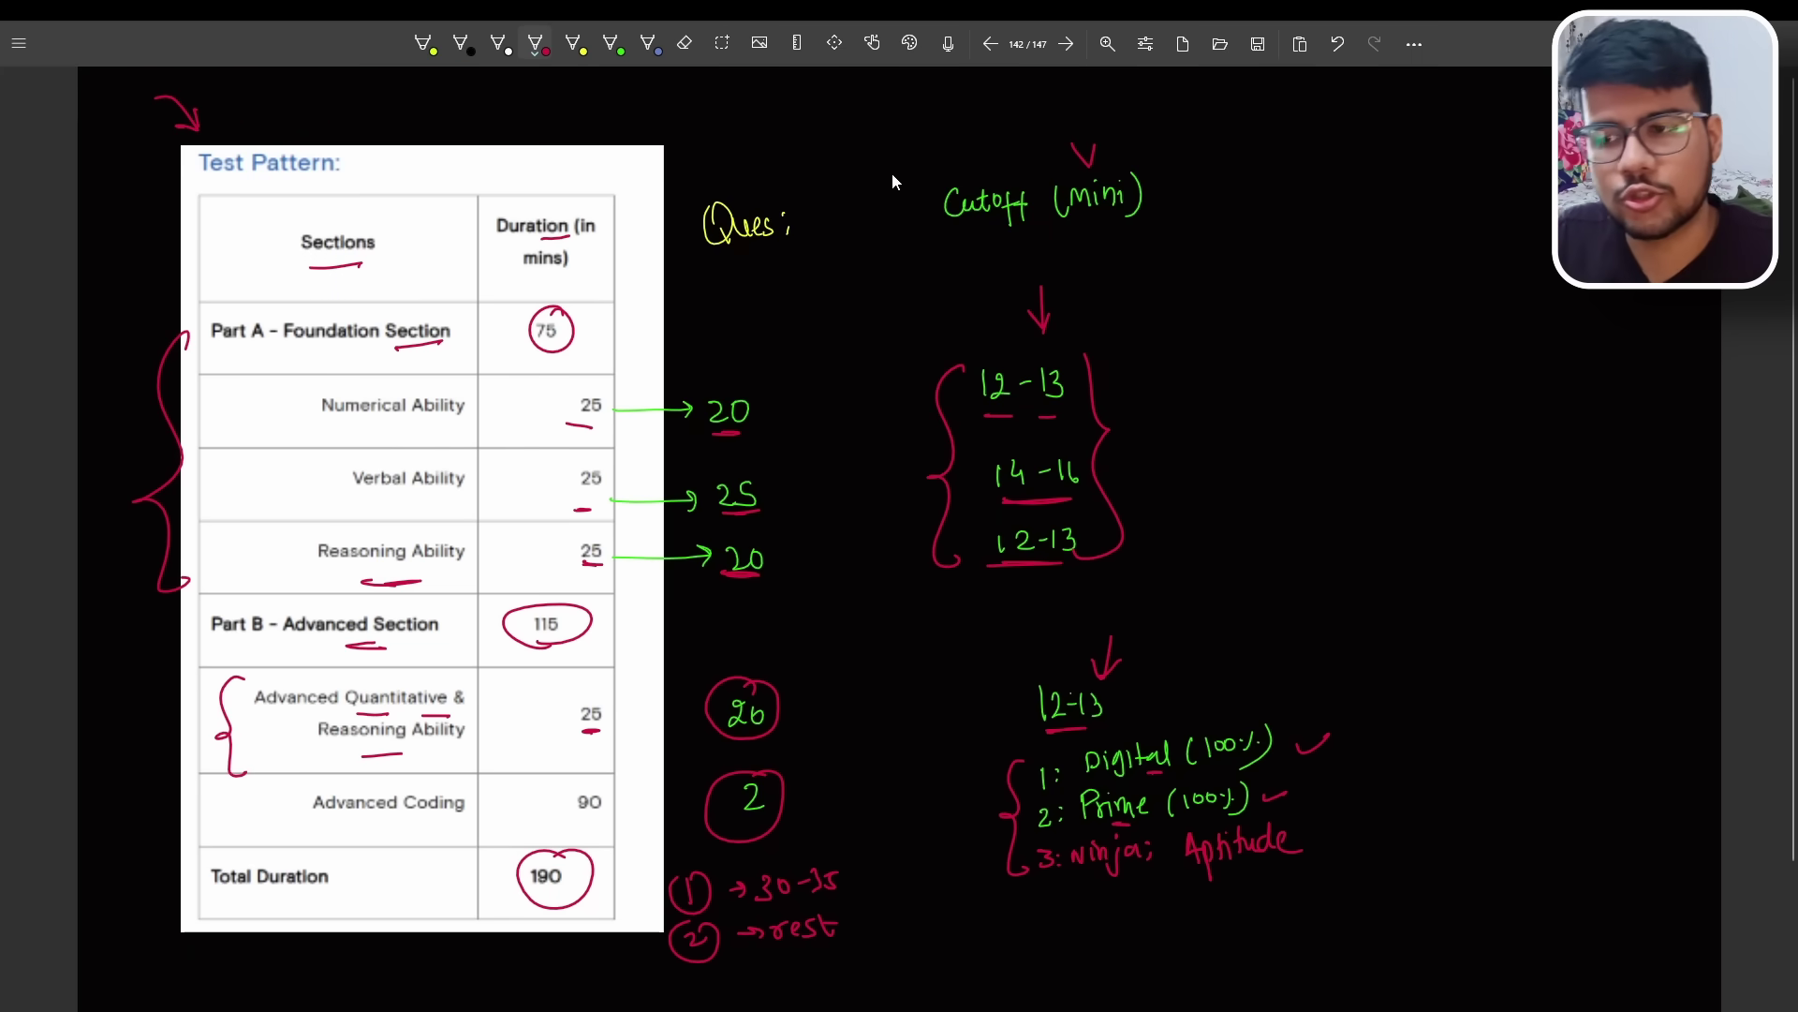
Advance to the Numerical Ability topic page.
left_click(1064, 43)
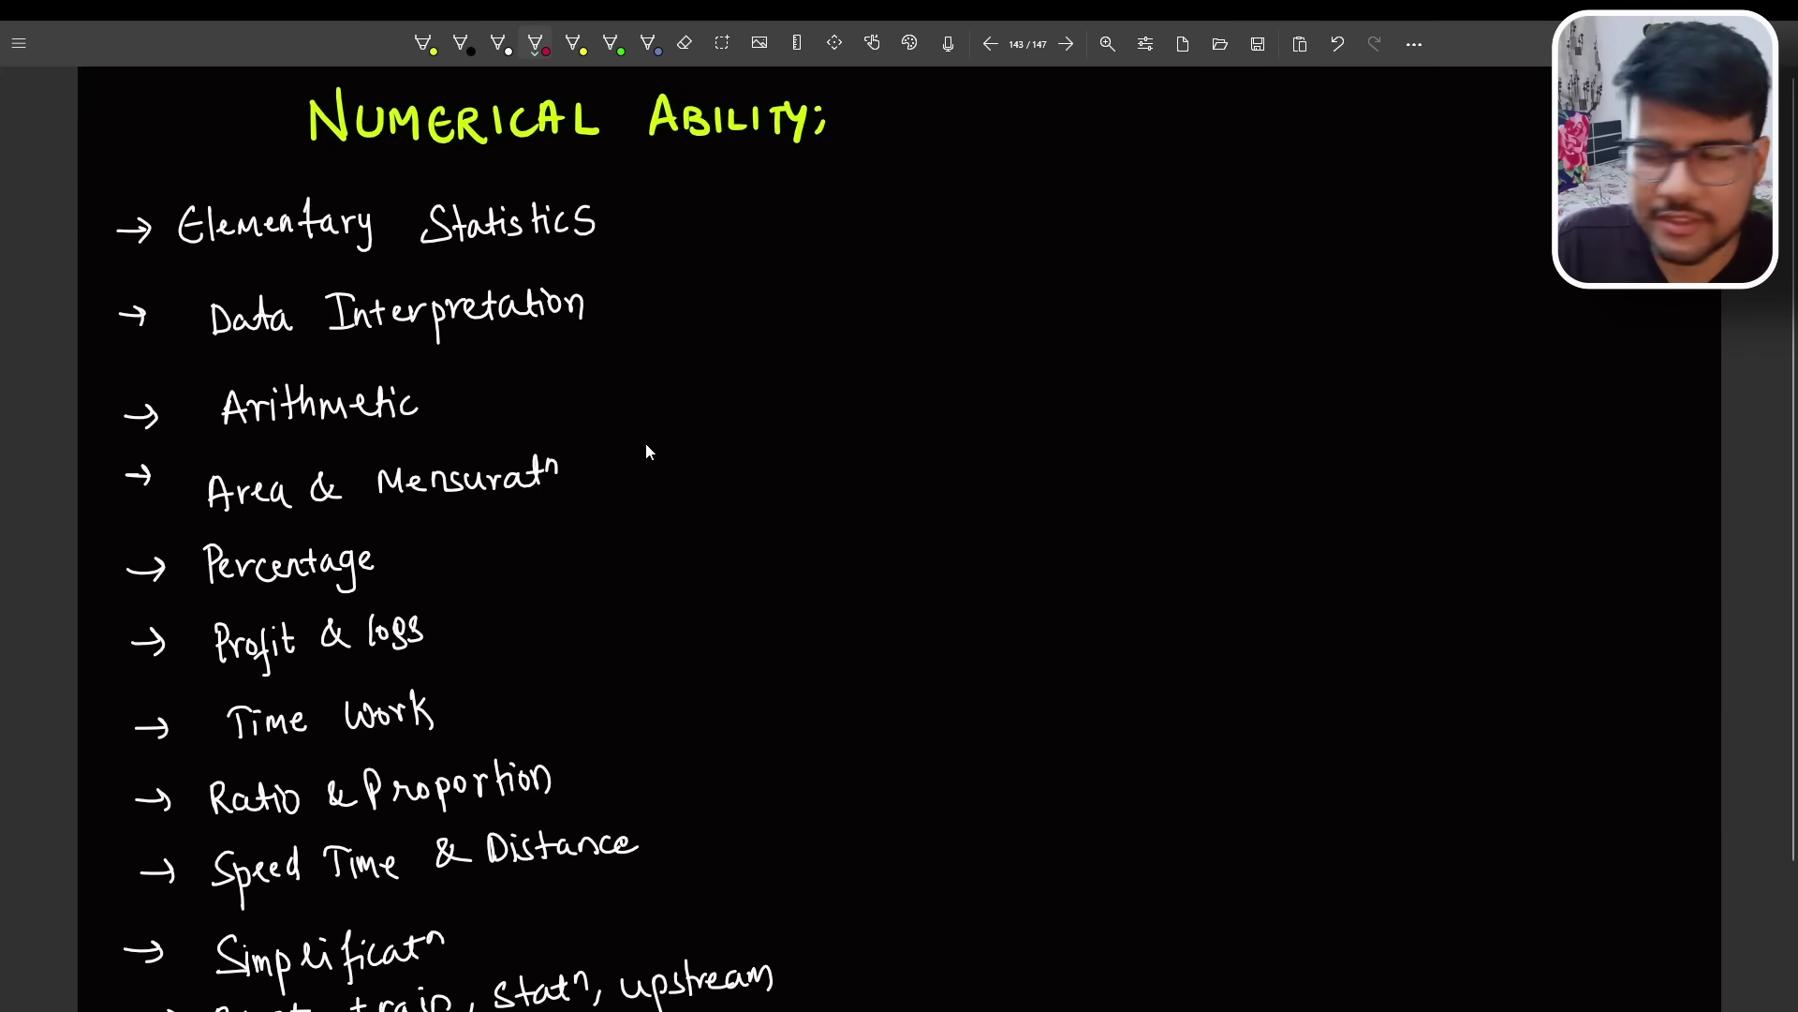
Underline ABILITY in the title and tick off the Numerical Ability topics in red.
left_click_drag(646, 149, 688, 146)
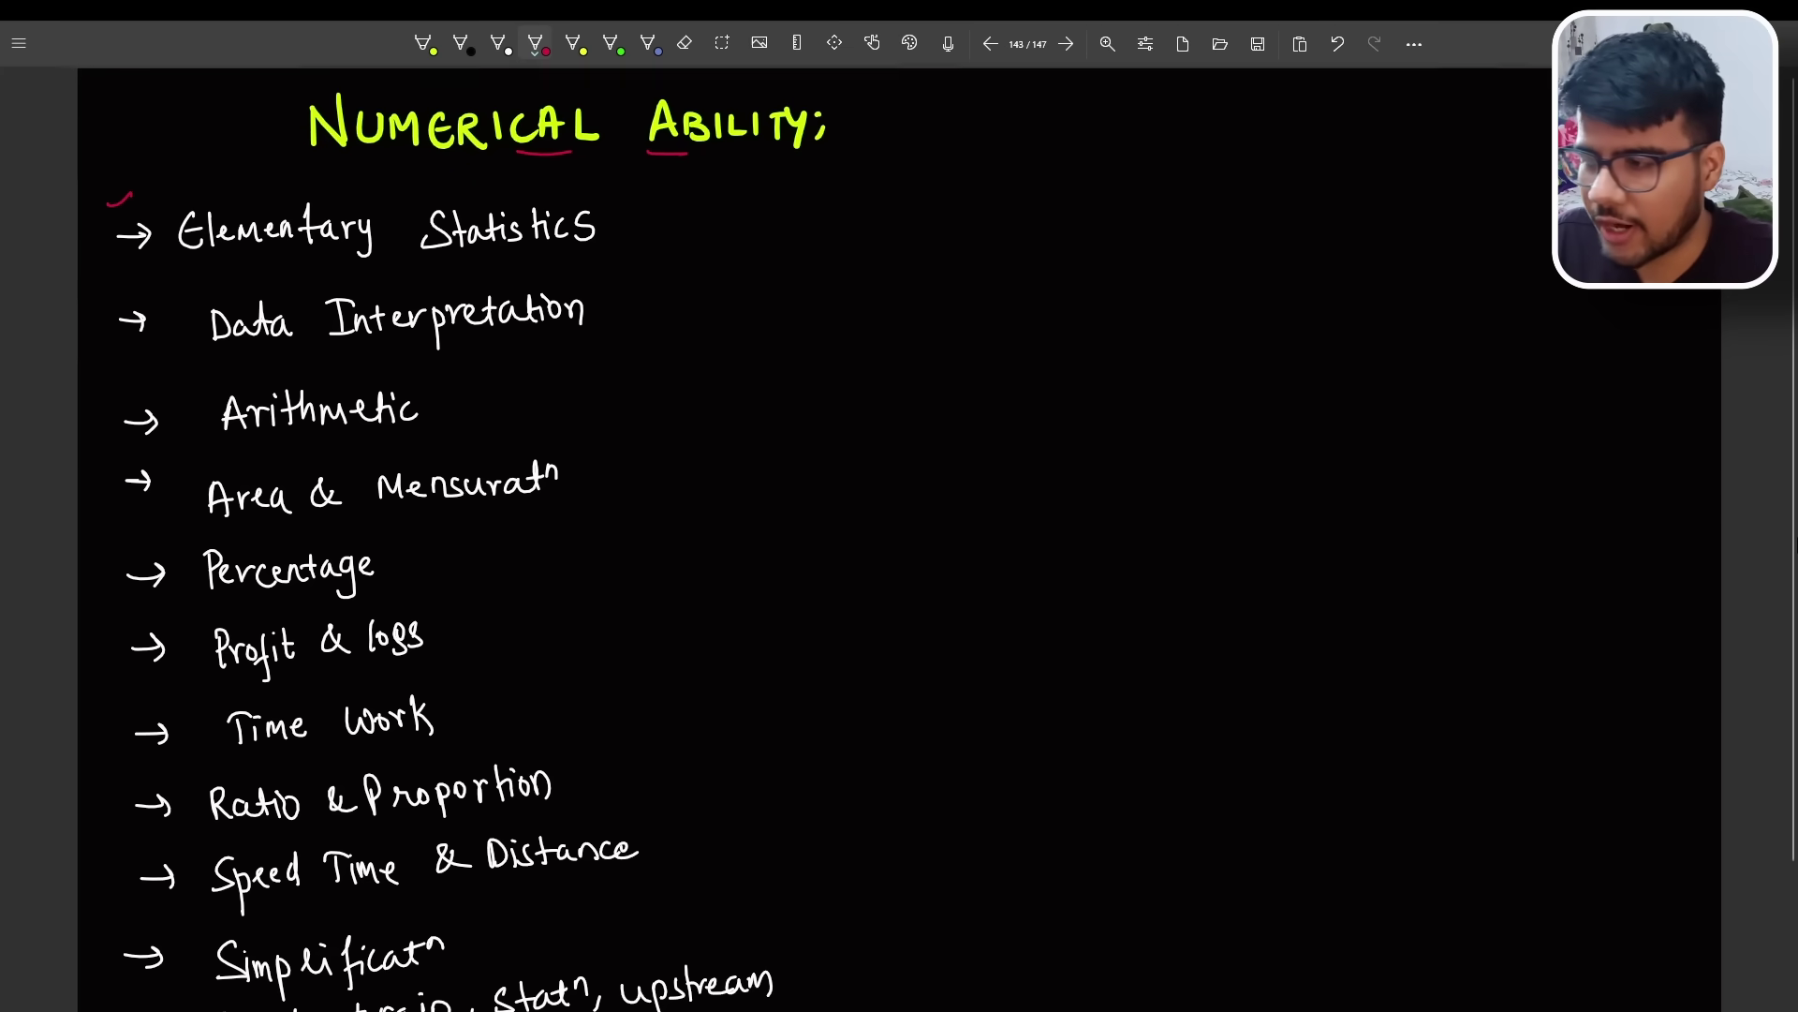
scroll(825, 534, "down", 2)
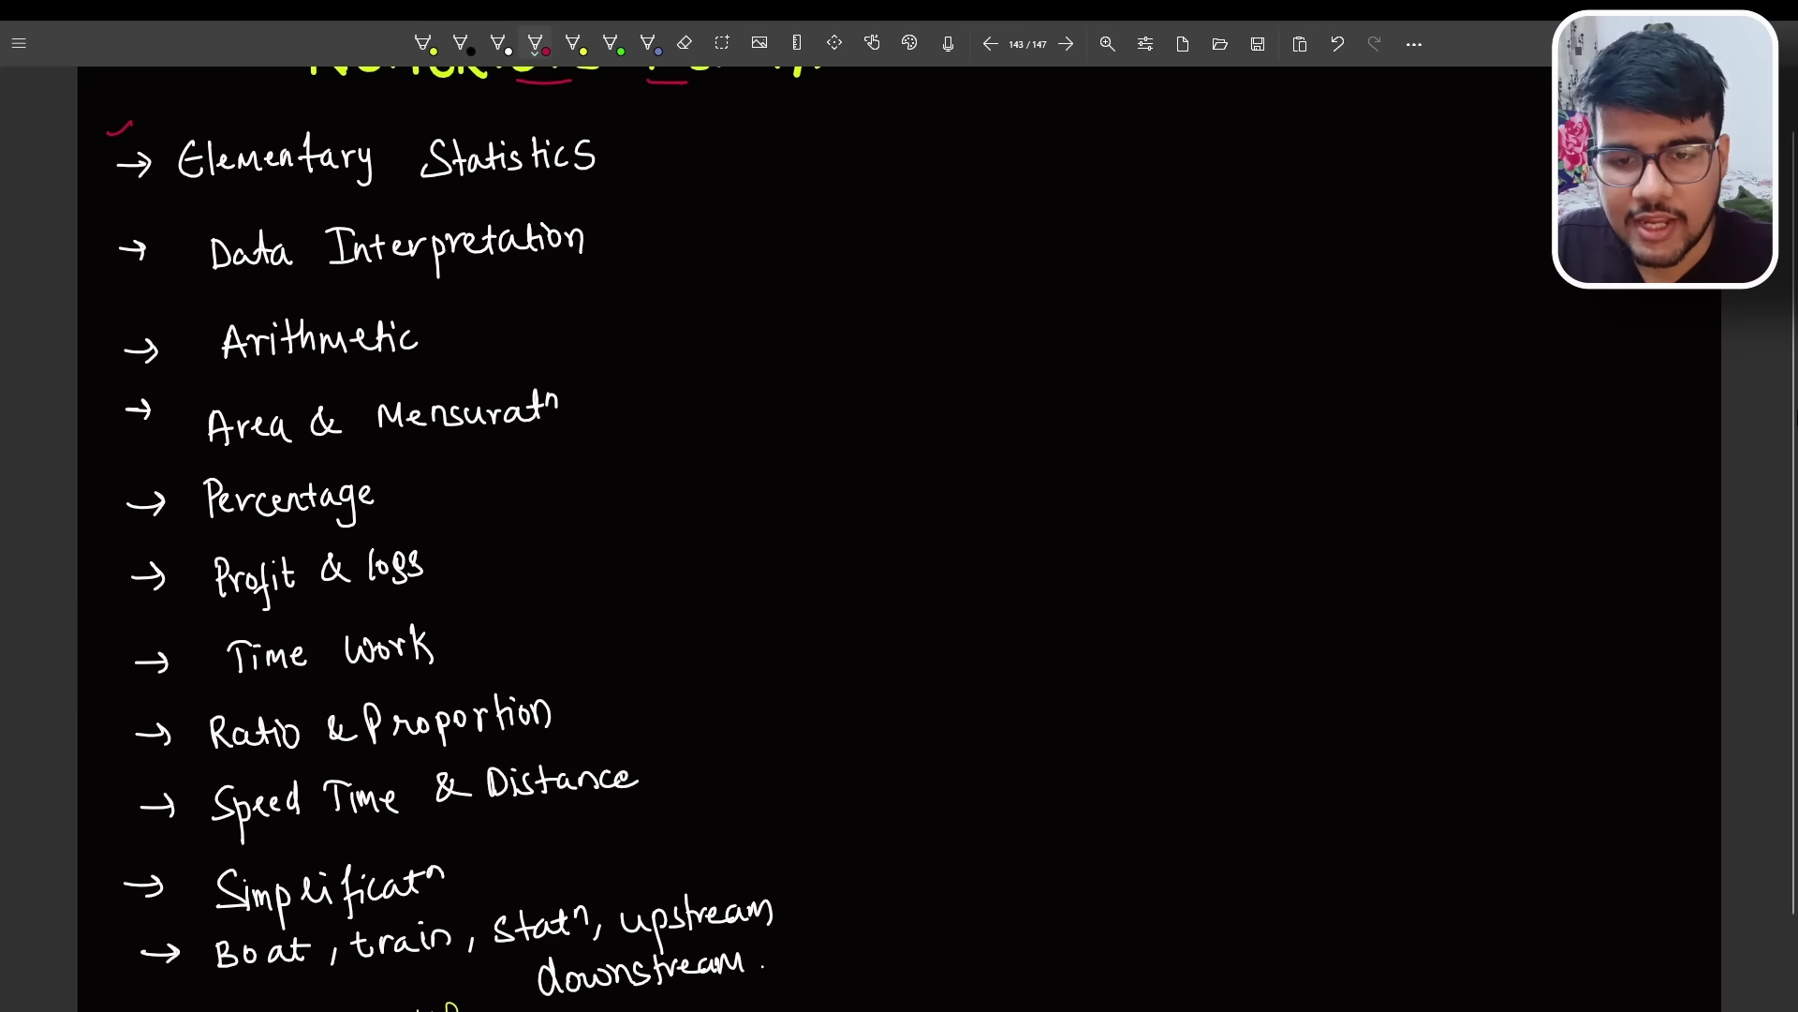
scroll(1665, 475, "down", 2)
scroll(1665, 476, "up", 4)
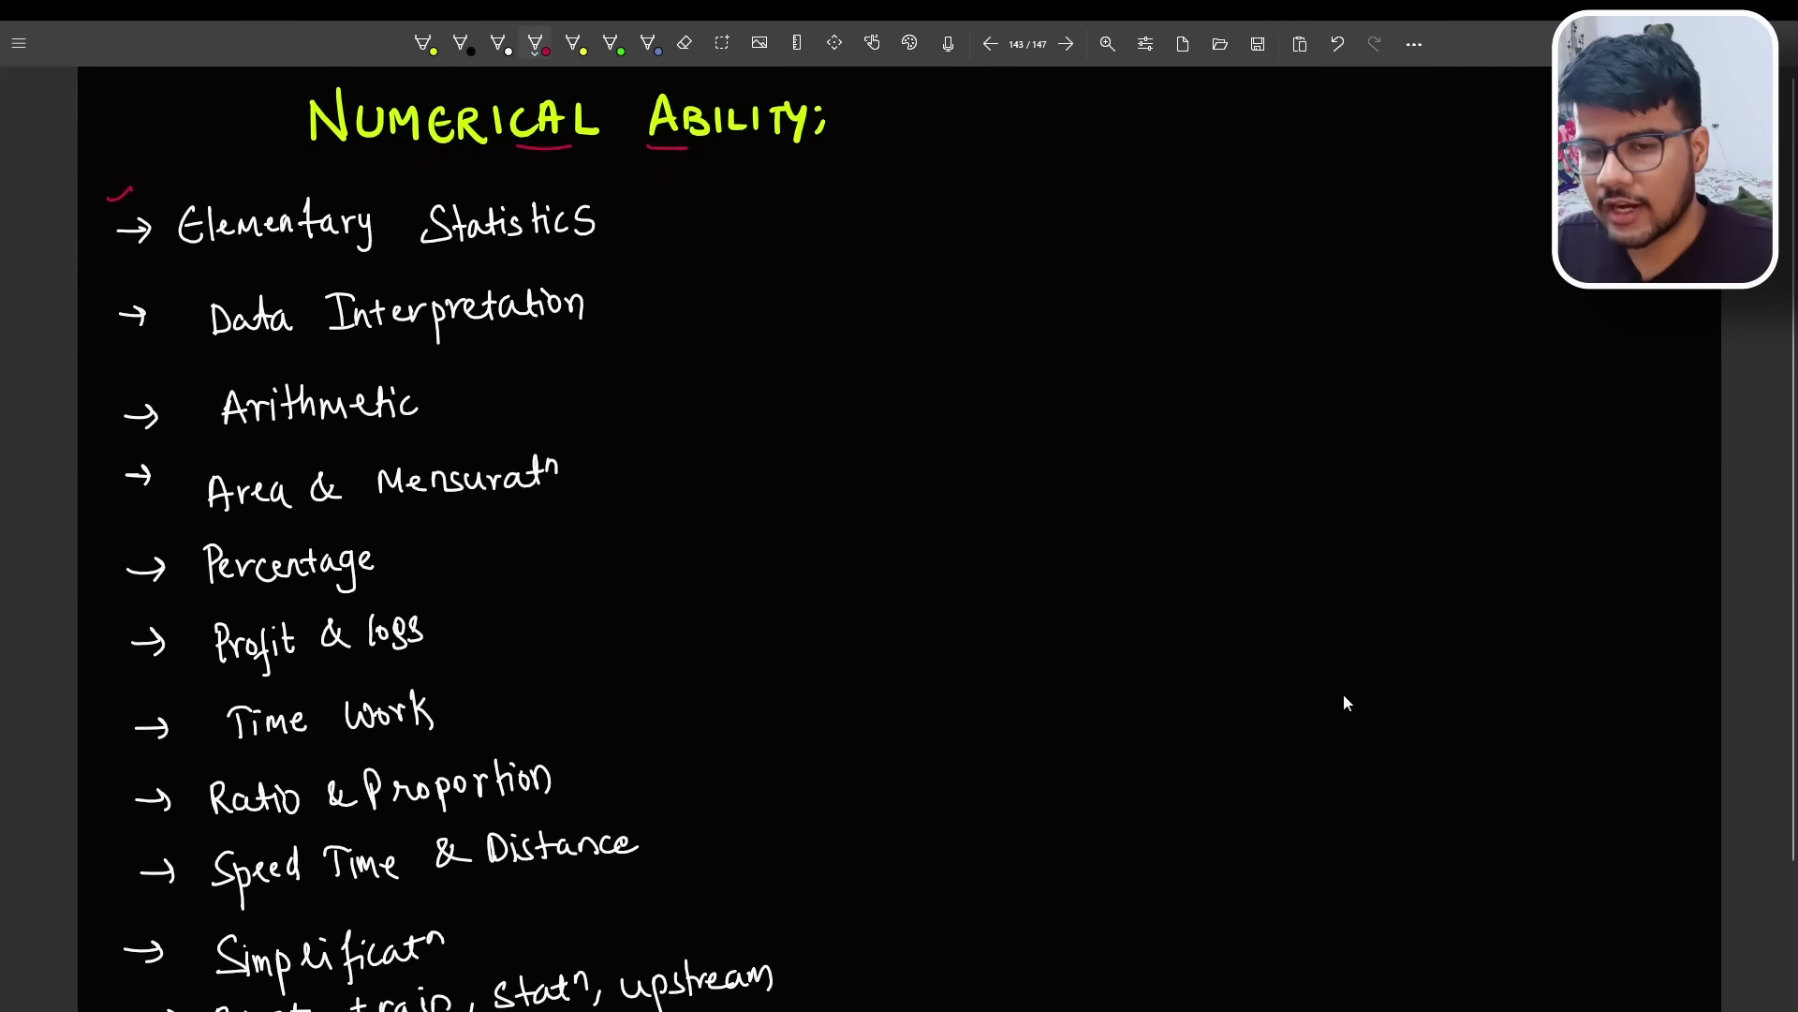
scroll(1780, 639, "down", 1)
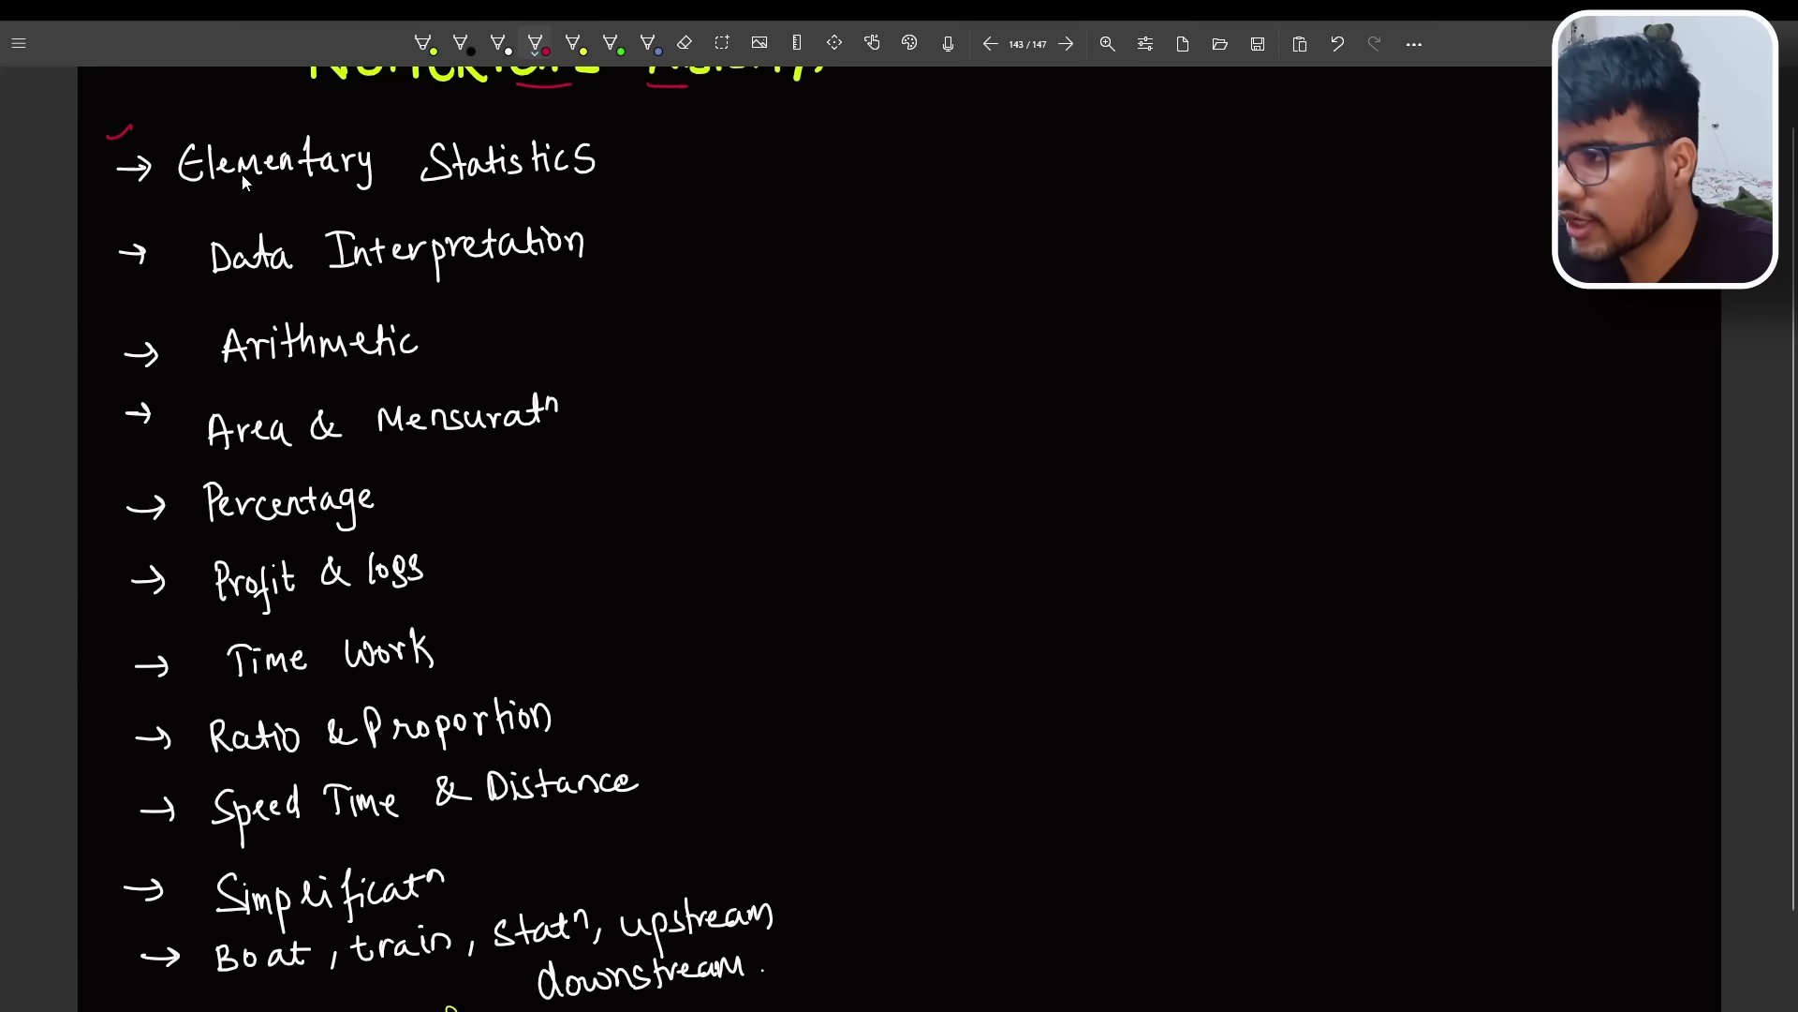
left_click_drag(125, 157, 91, 265)
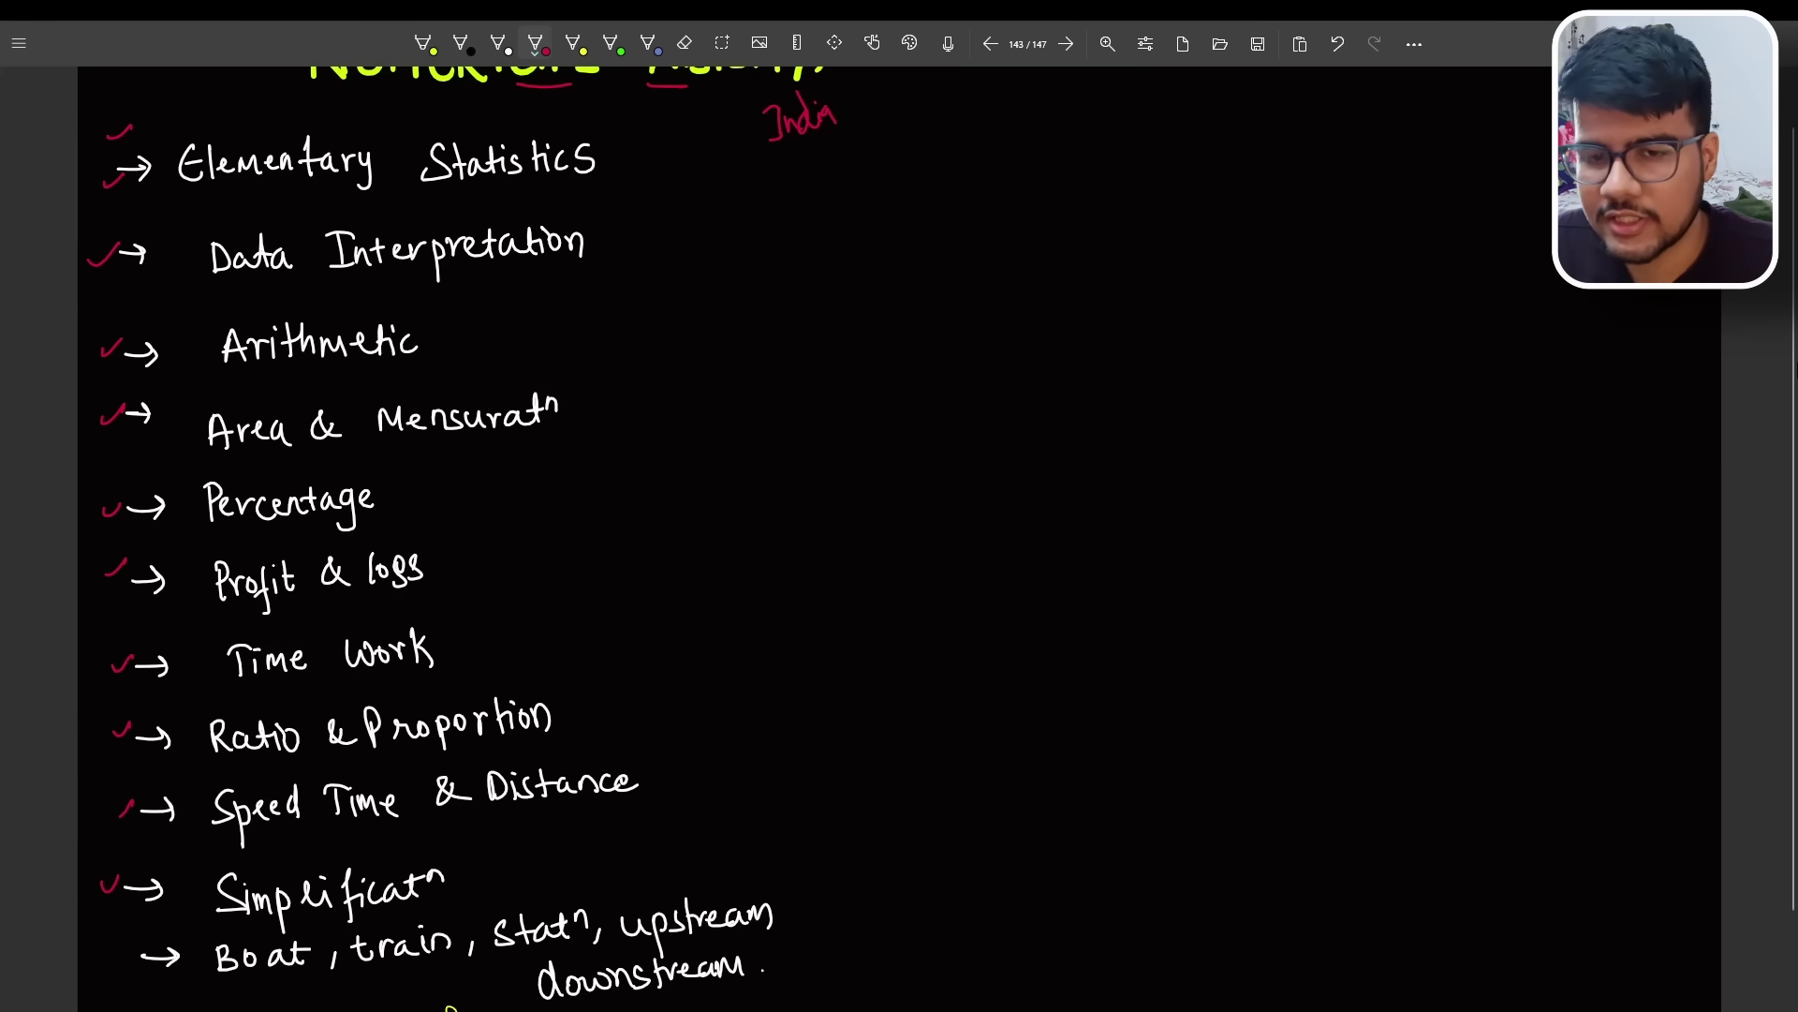
scroll(562, 562, "up", 1)
scroll(562, 562, "down", 3)
scroll(562, 562, "down", 2)
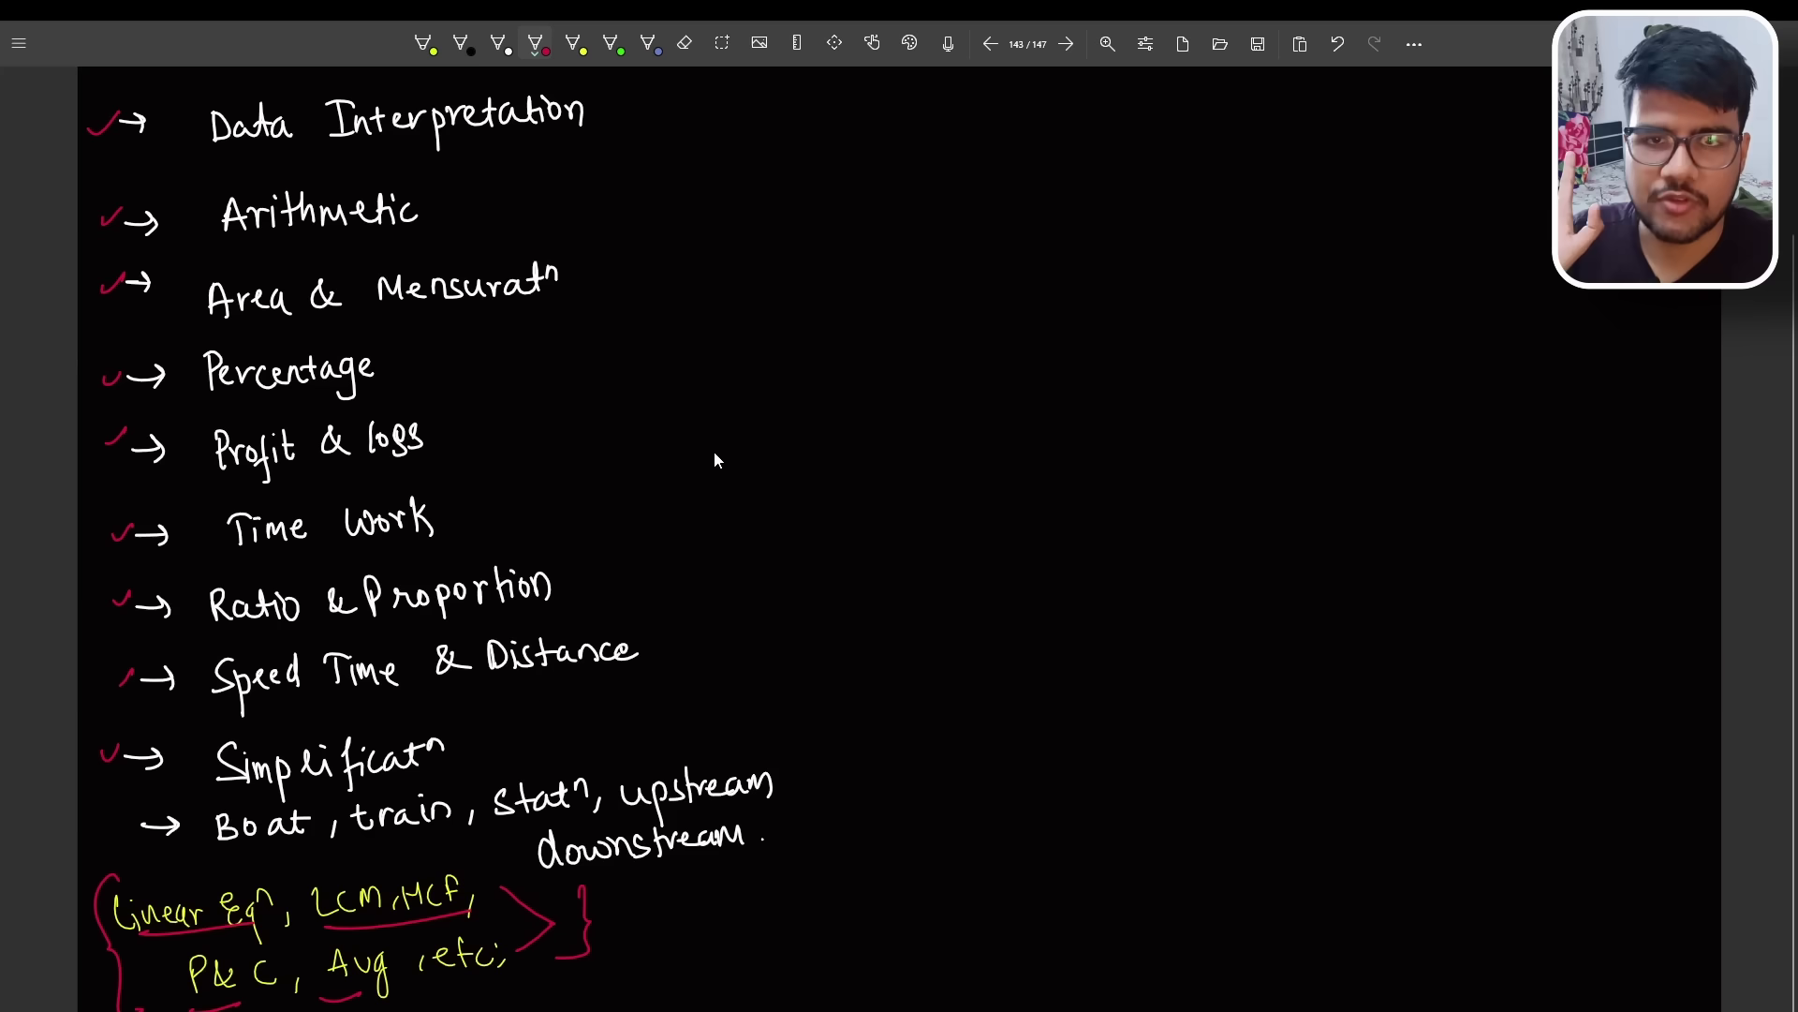
scroll(713, 452, "down", 1)
scroll(1651, 536, "up", 4)
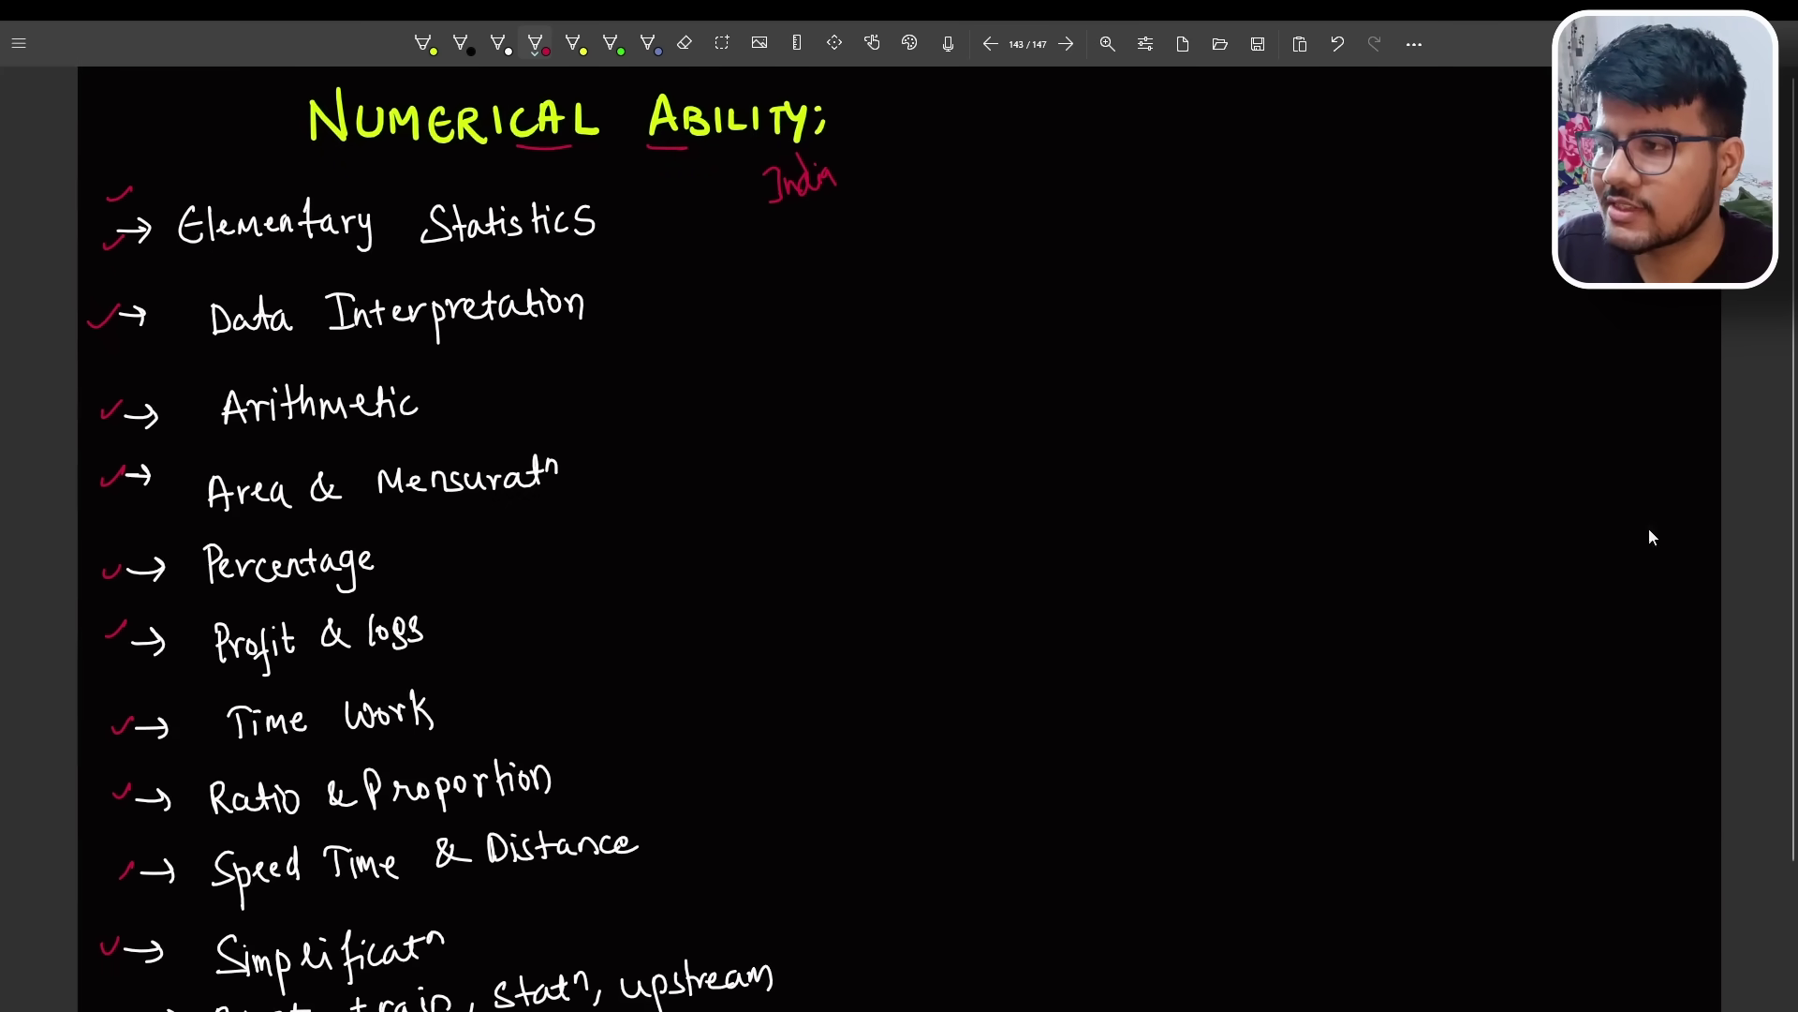
Switch to the Reasoning Ability topic page.
left_click(1066, 43)
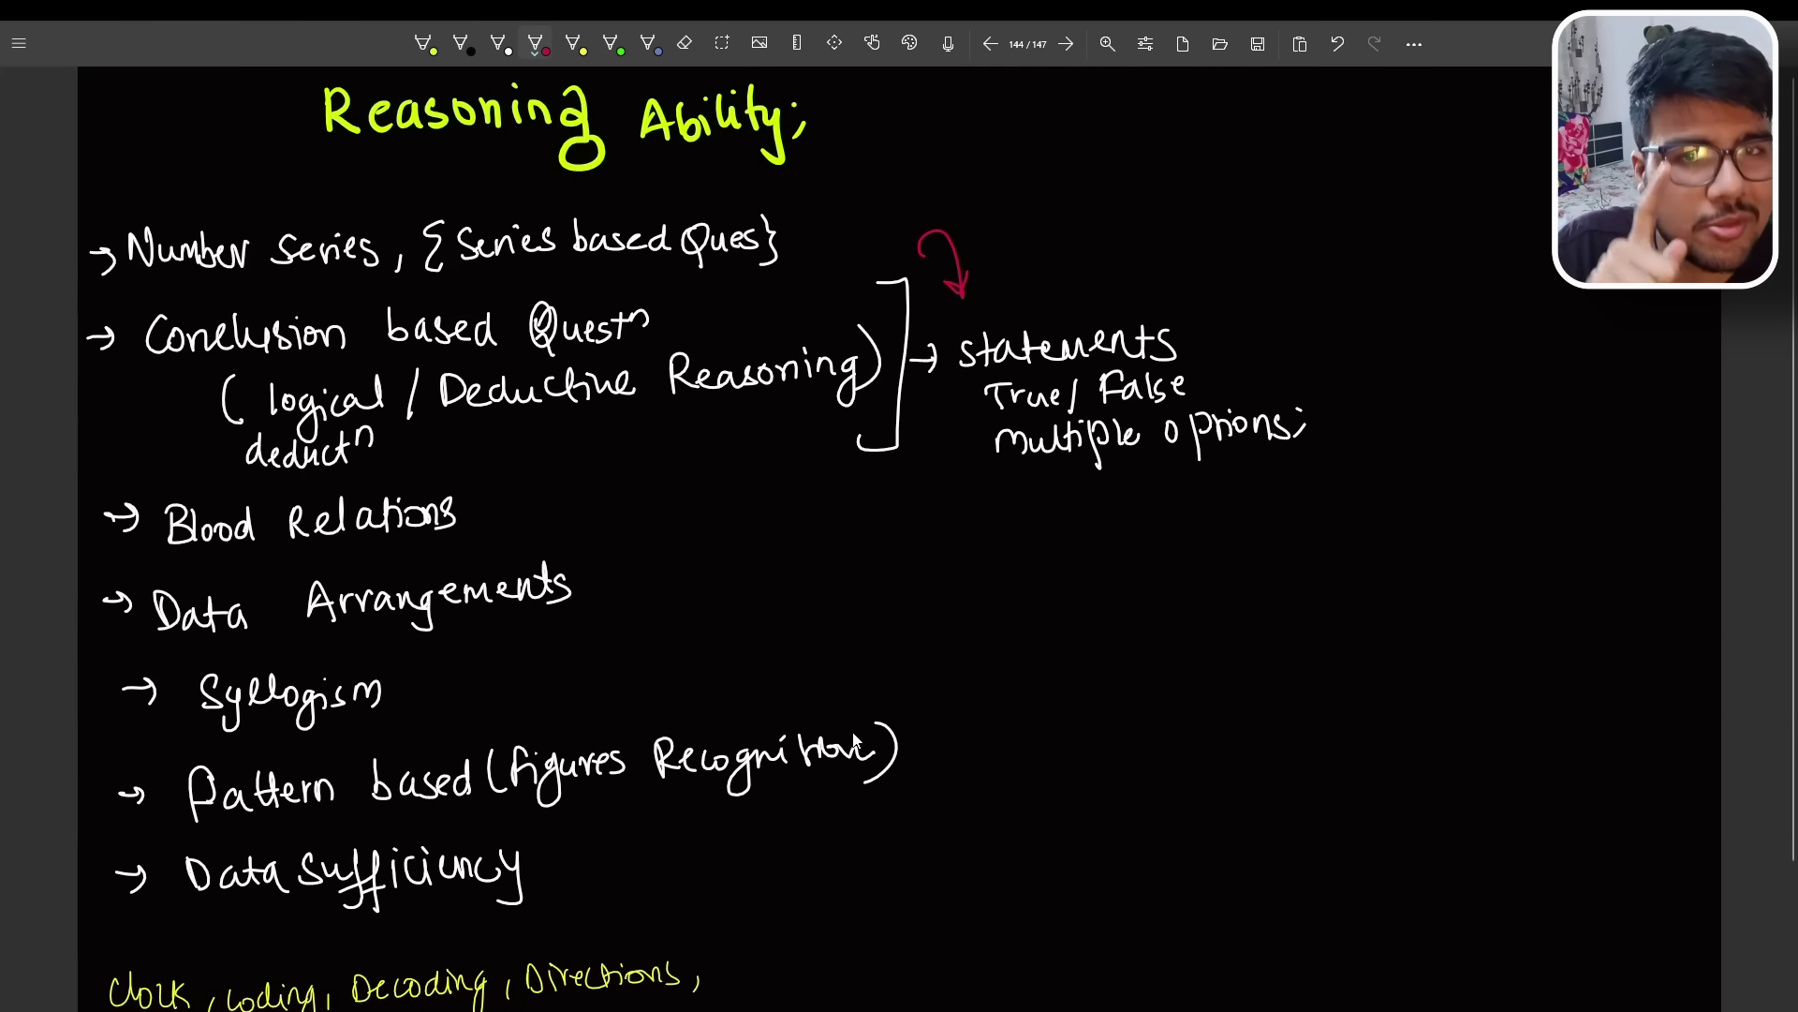
left_click_drag(1076, 368, 1124, 360)
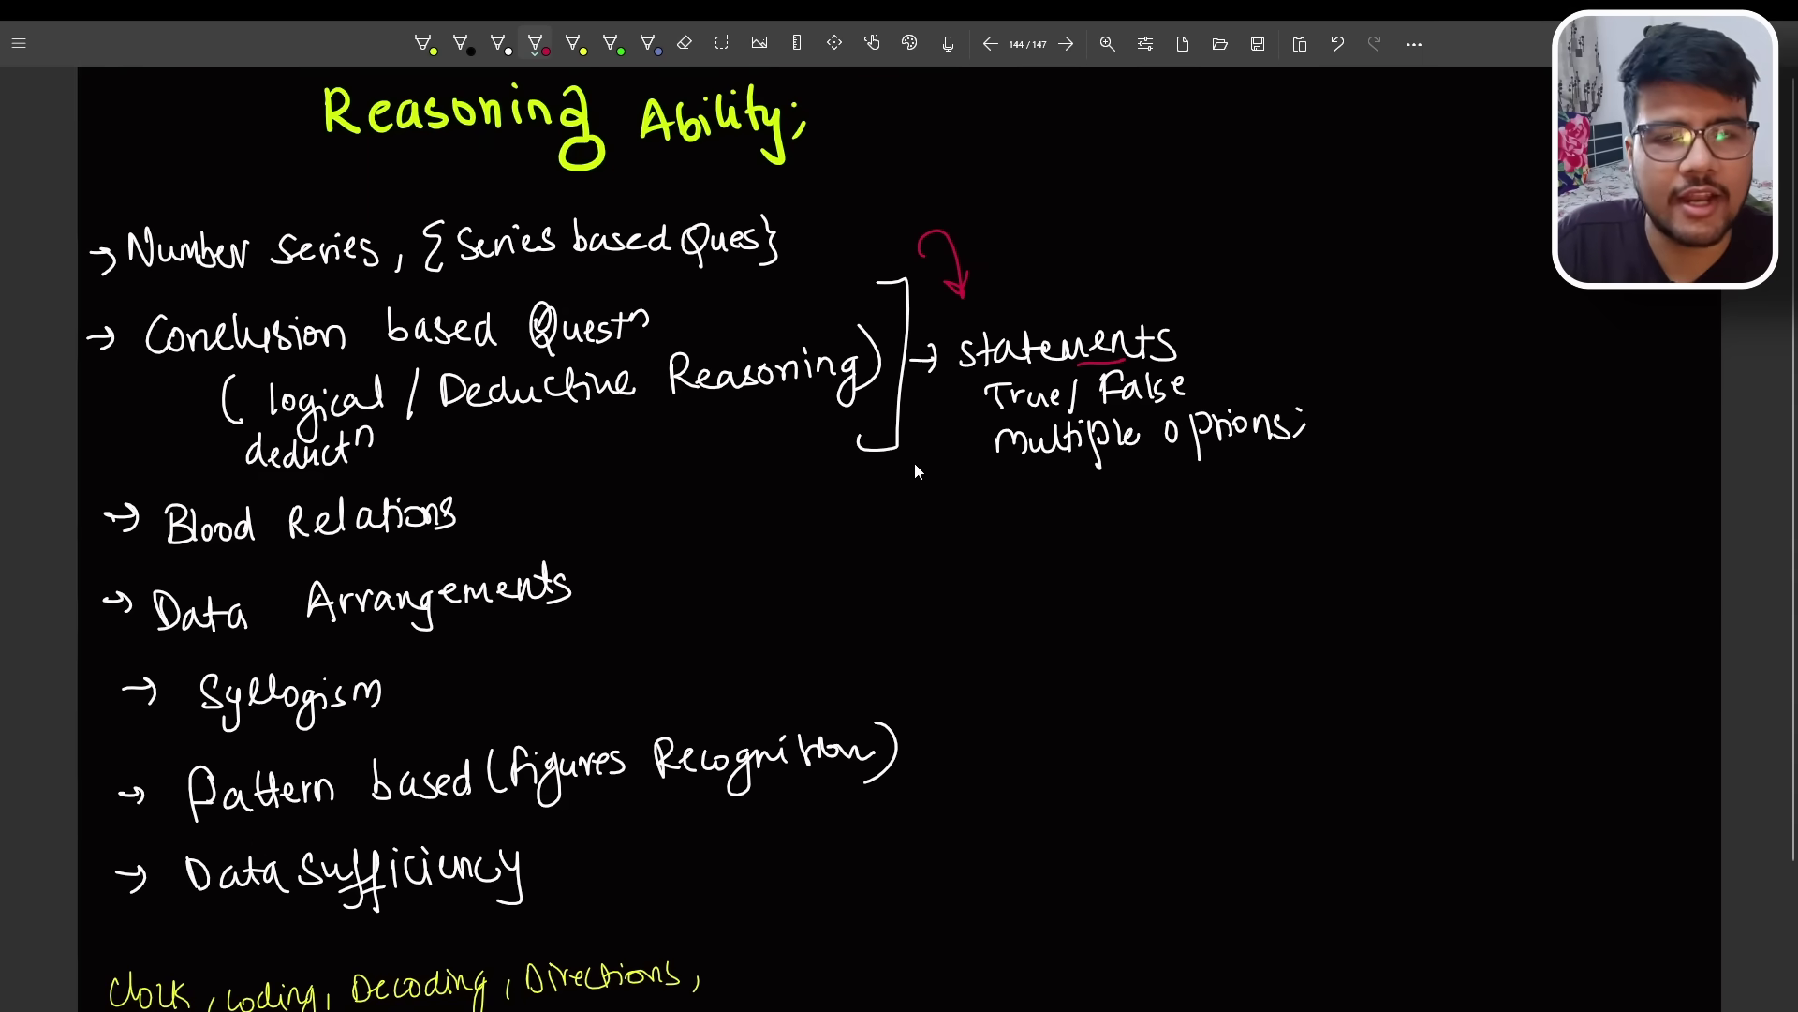
left_click_drag(812, 442, 950, 460)
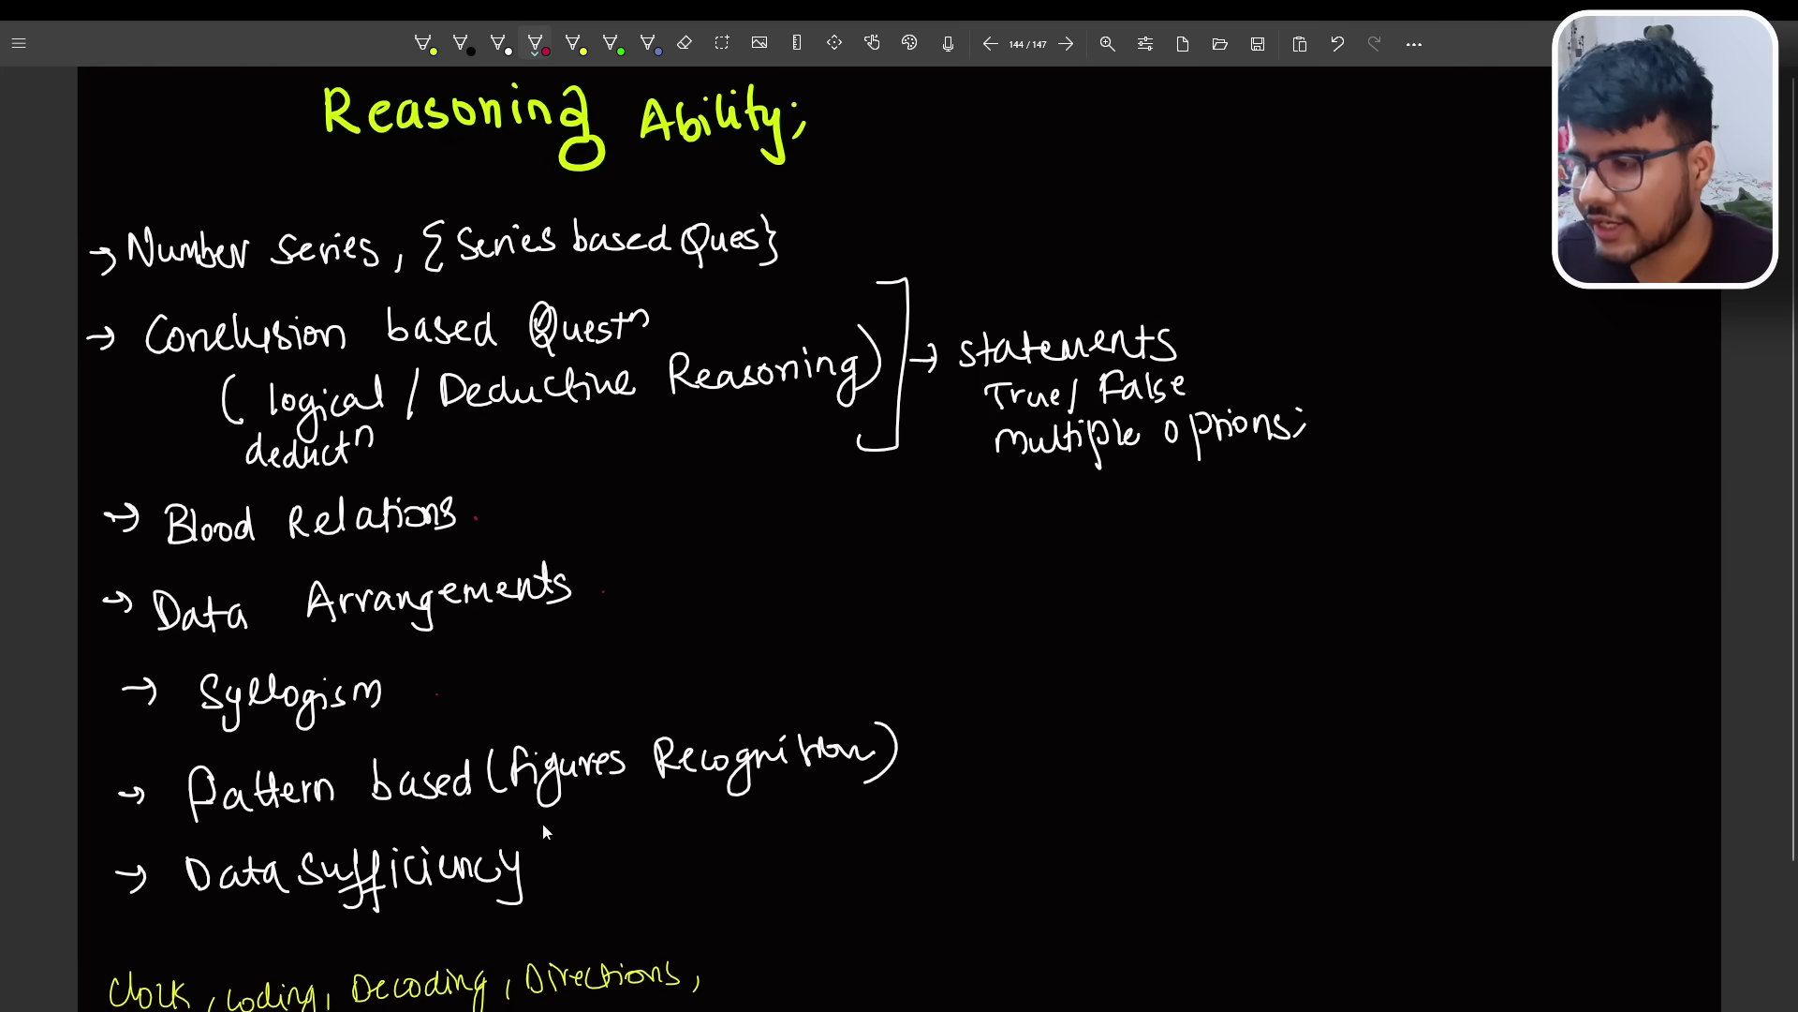
left_click(991, 44)
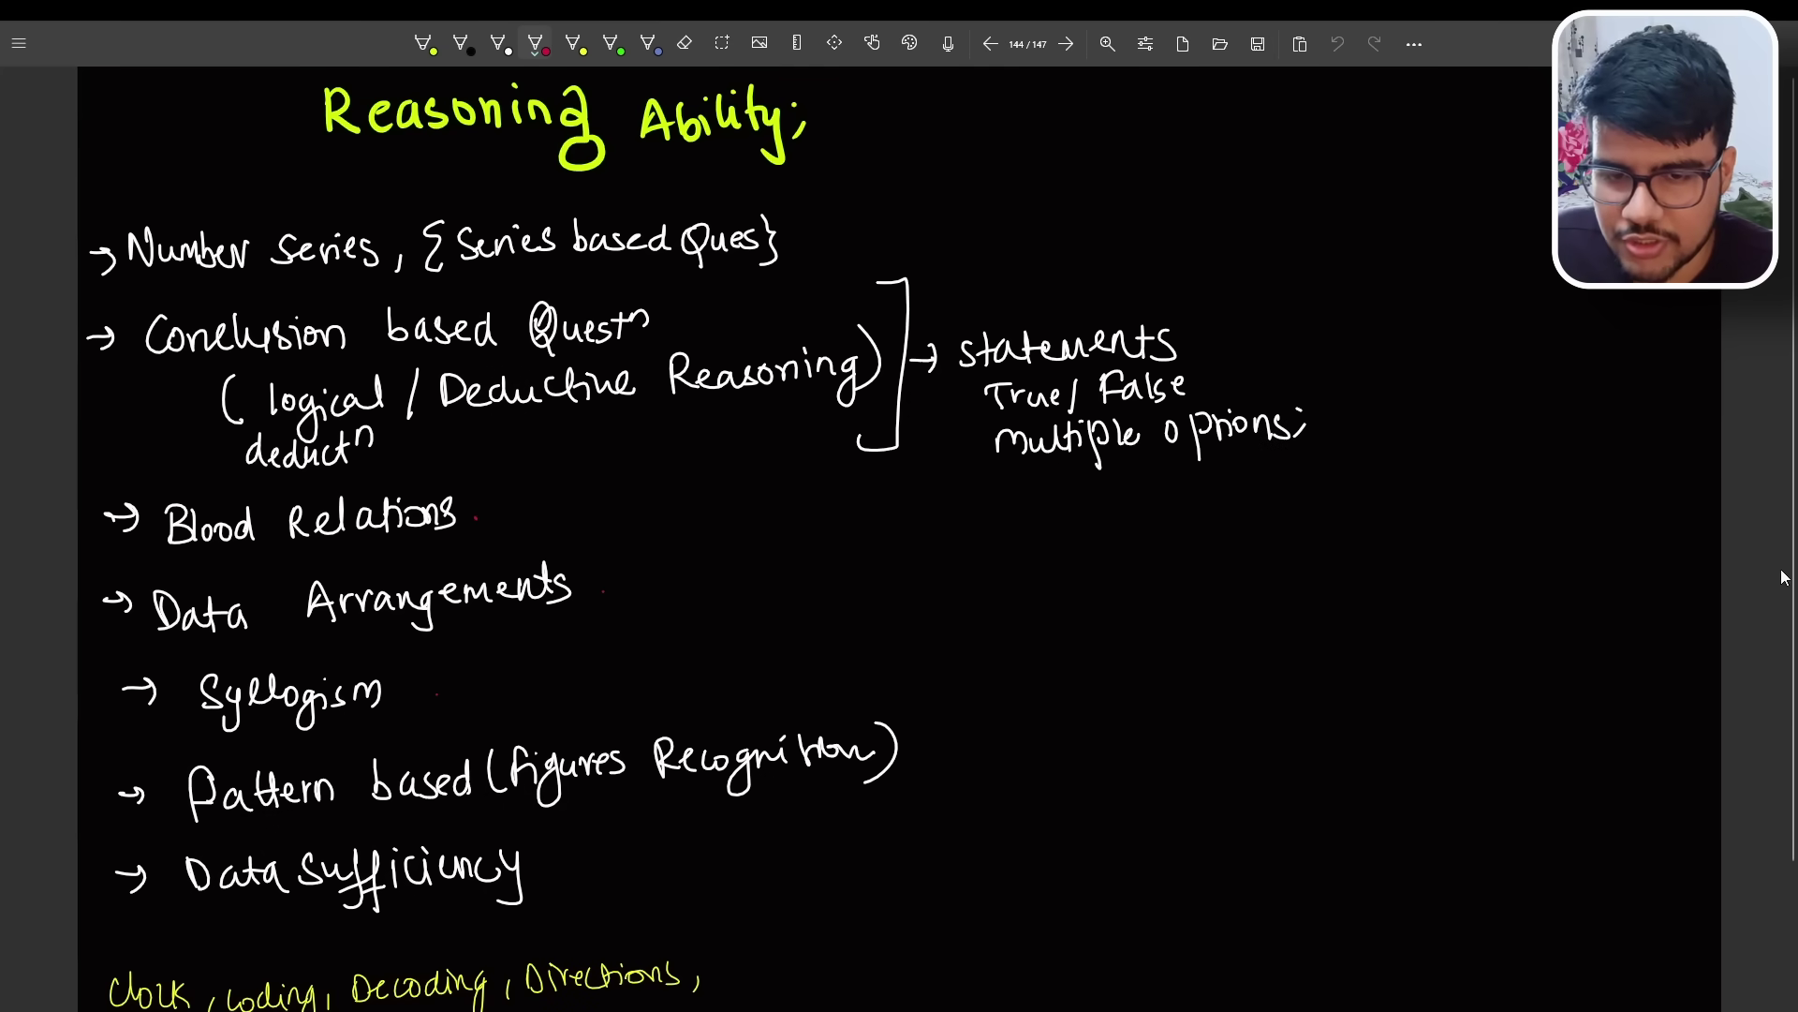
scroll(1658, 583, "down", 1)
scroll(900, 562, "down", 1)
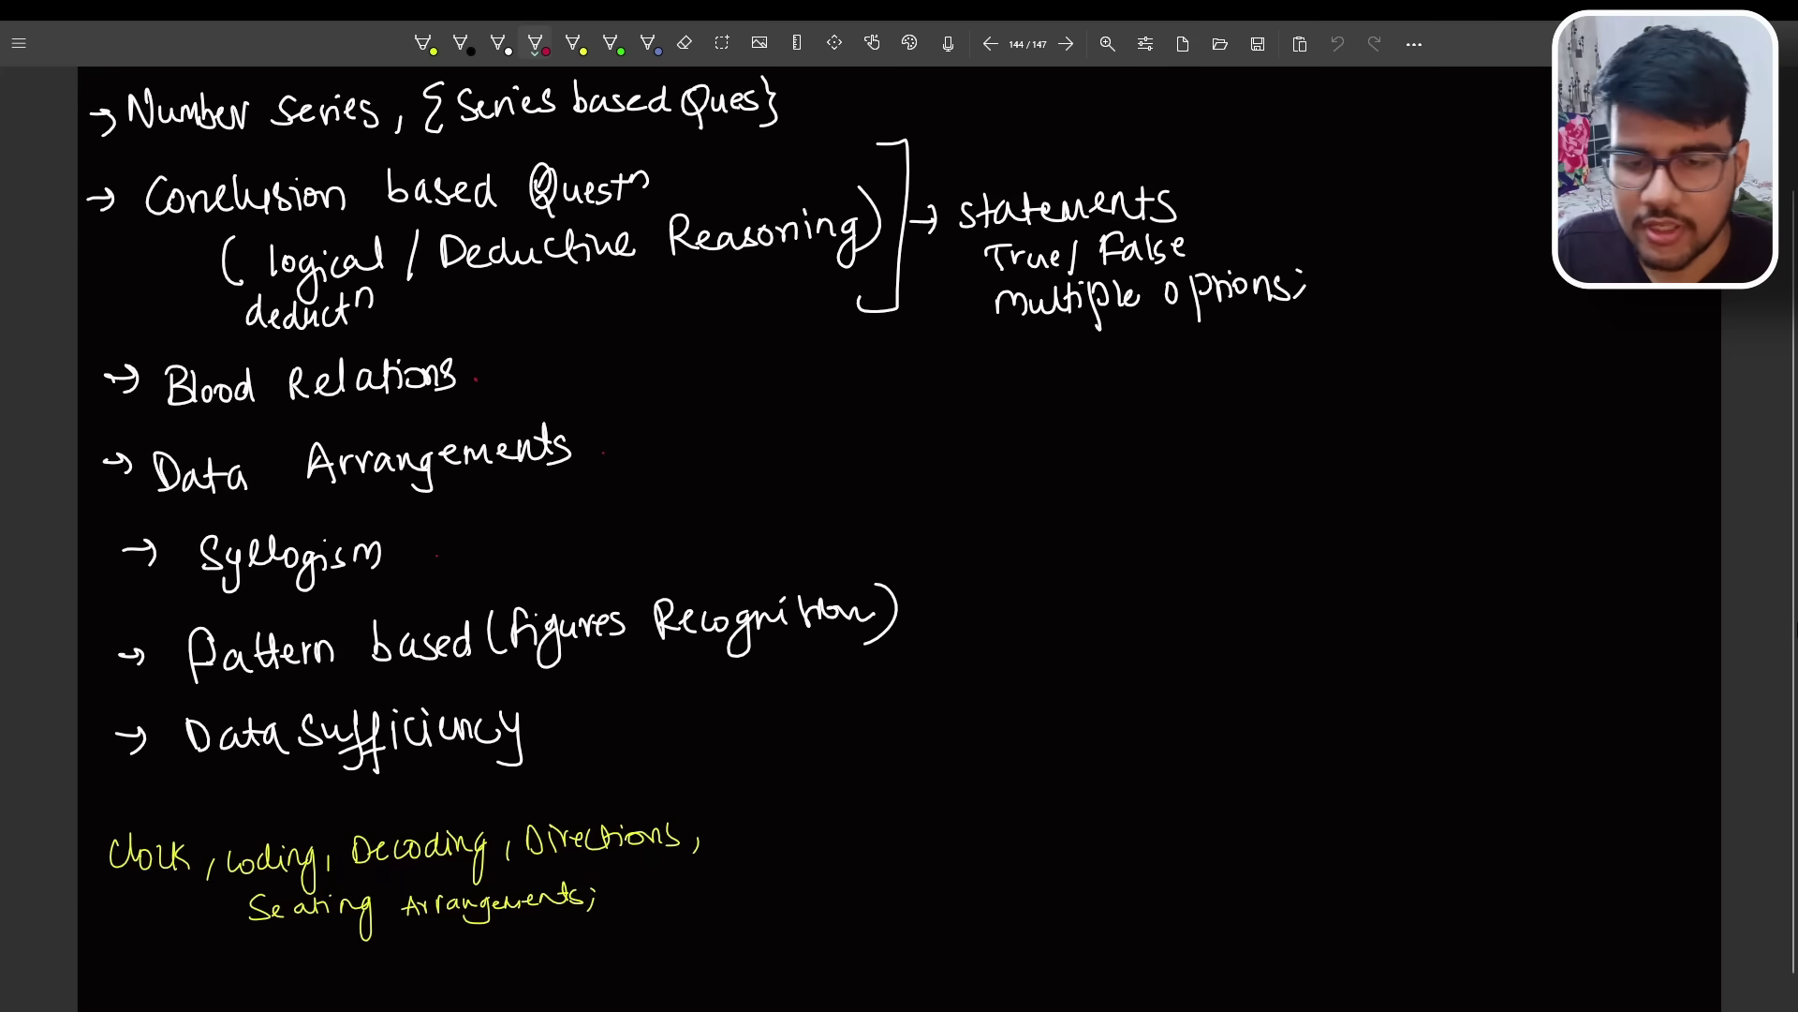
scroll(1685, 610, "down", 1)
scroll(1685, 609, "up", 4)
scroll(1093, 136, "down", 1)
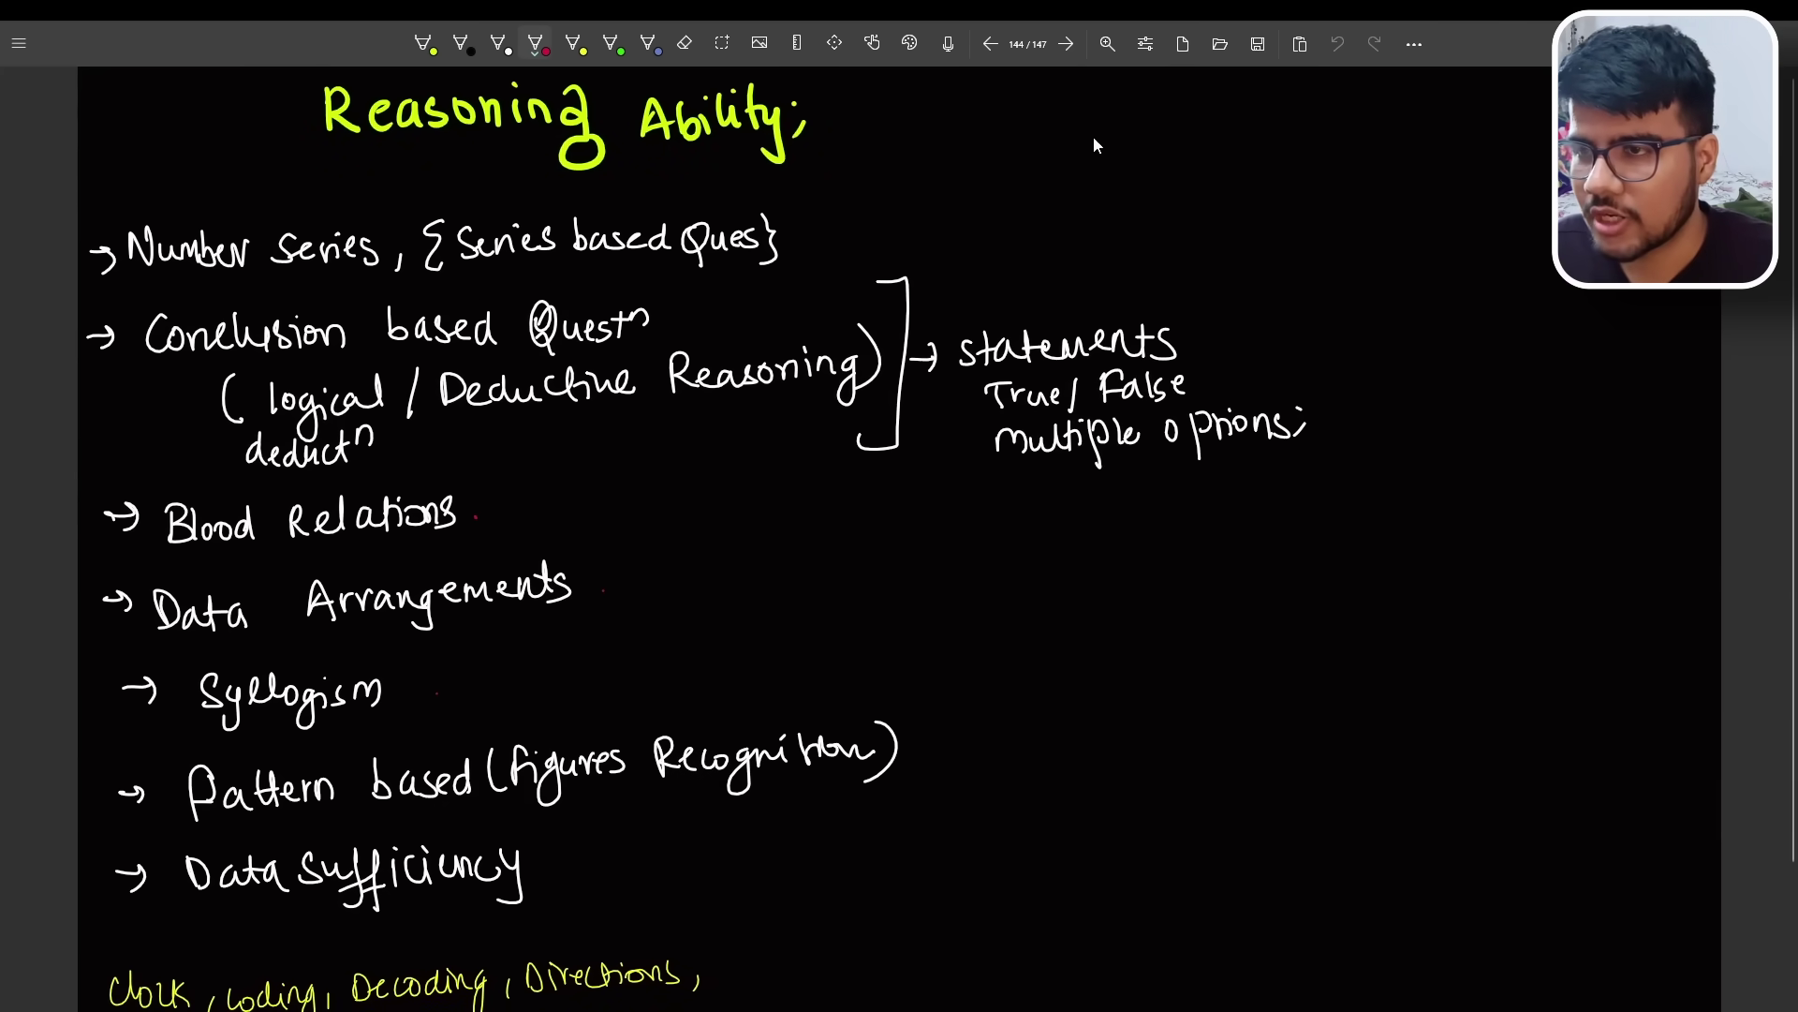
Advance to the Verbal Ability page, 145/147.
left_click(1068, 44)
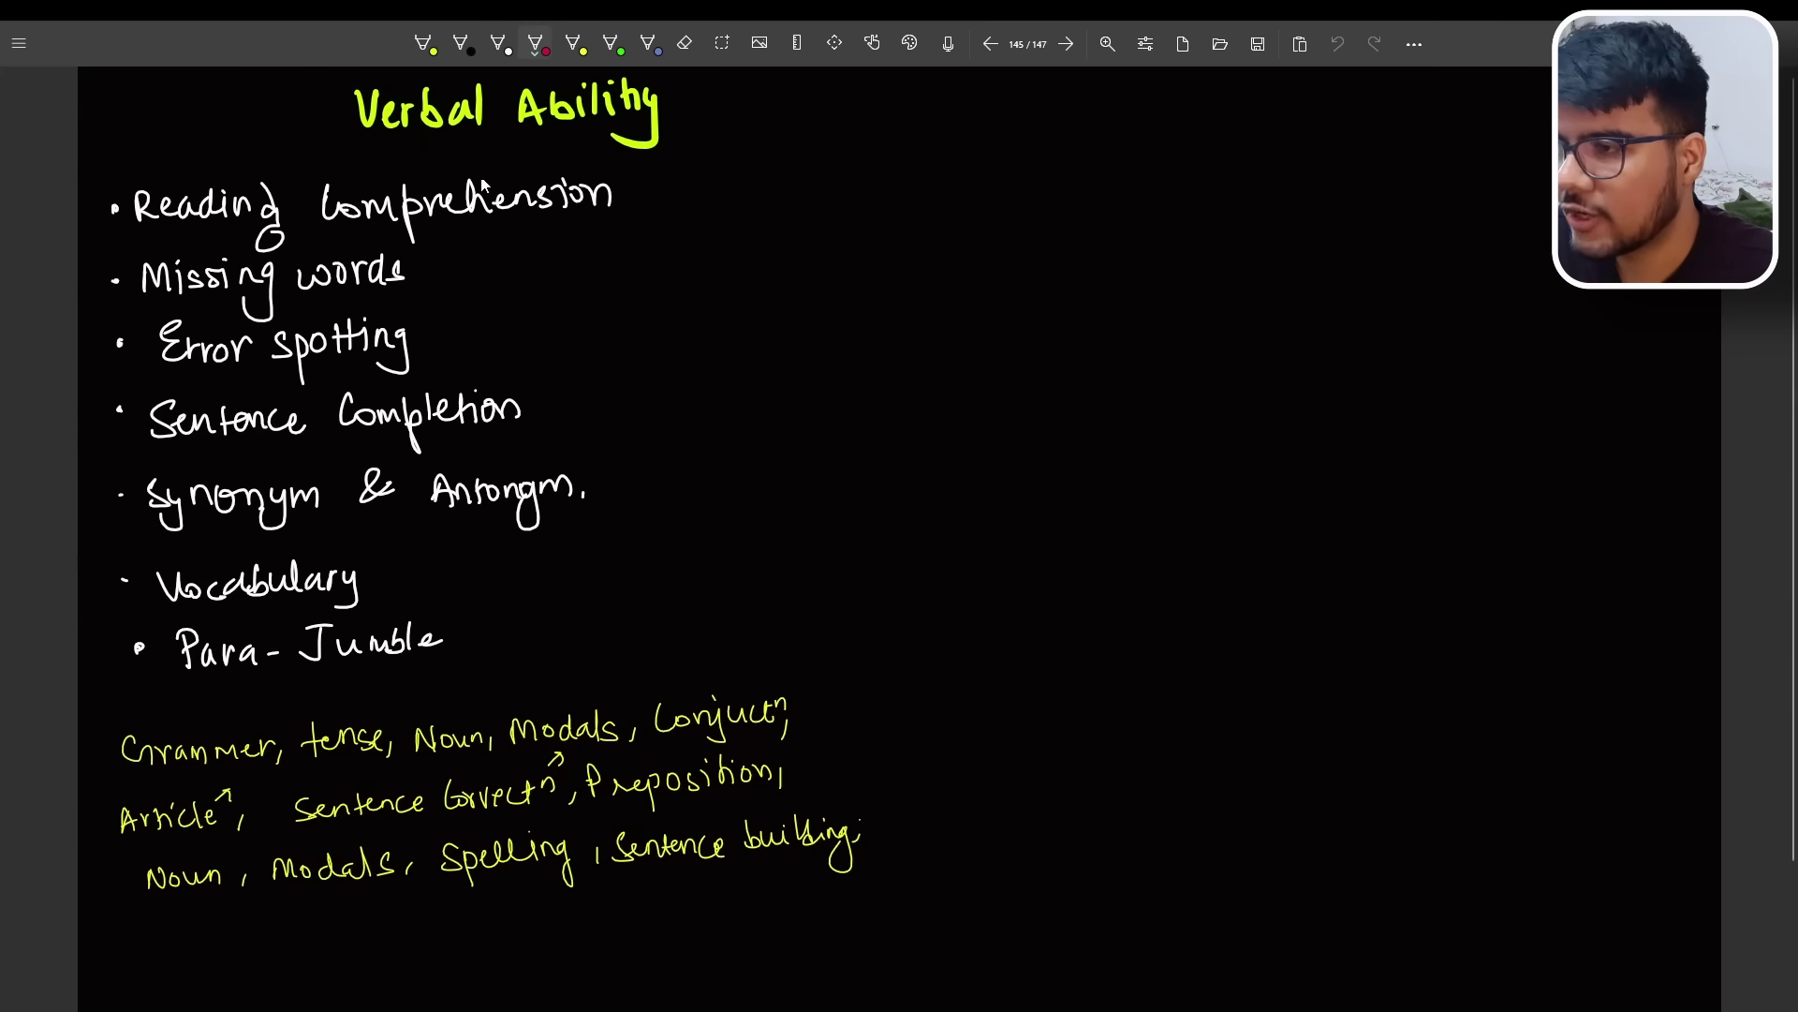
Tick Missing words and Error spotting, and underline sentence correction, Spelling and Sentence building in red.
left_click(619, 193)
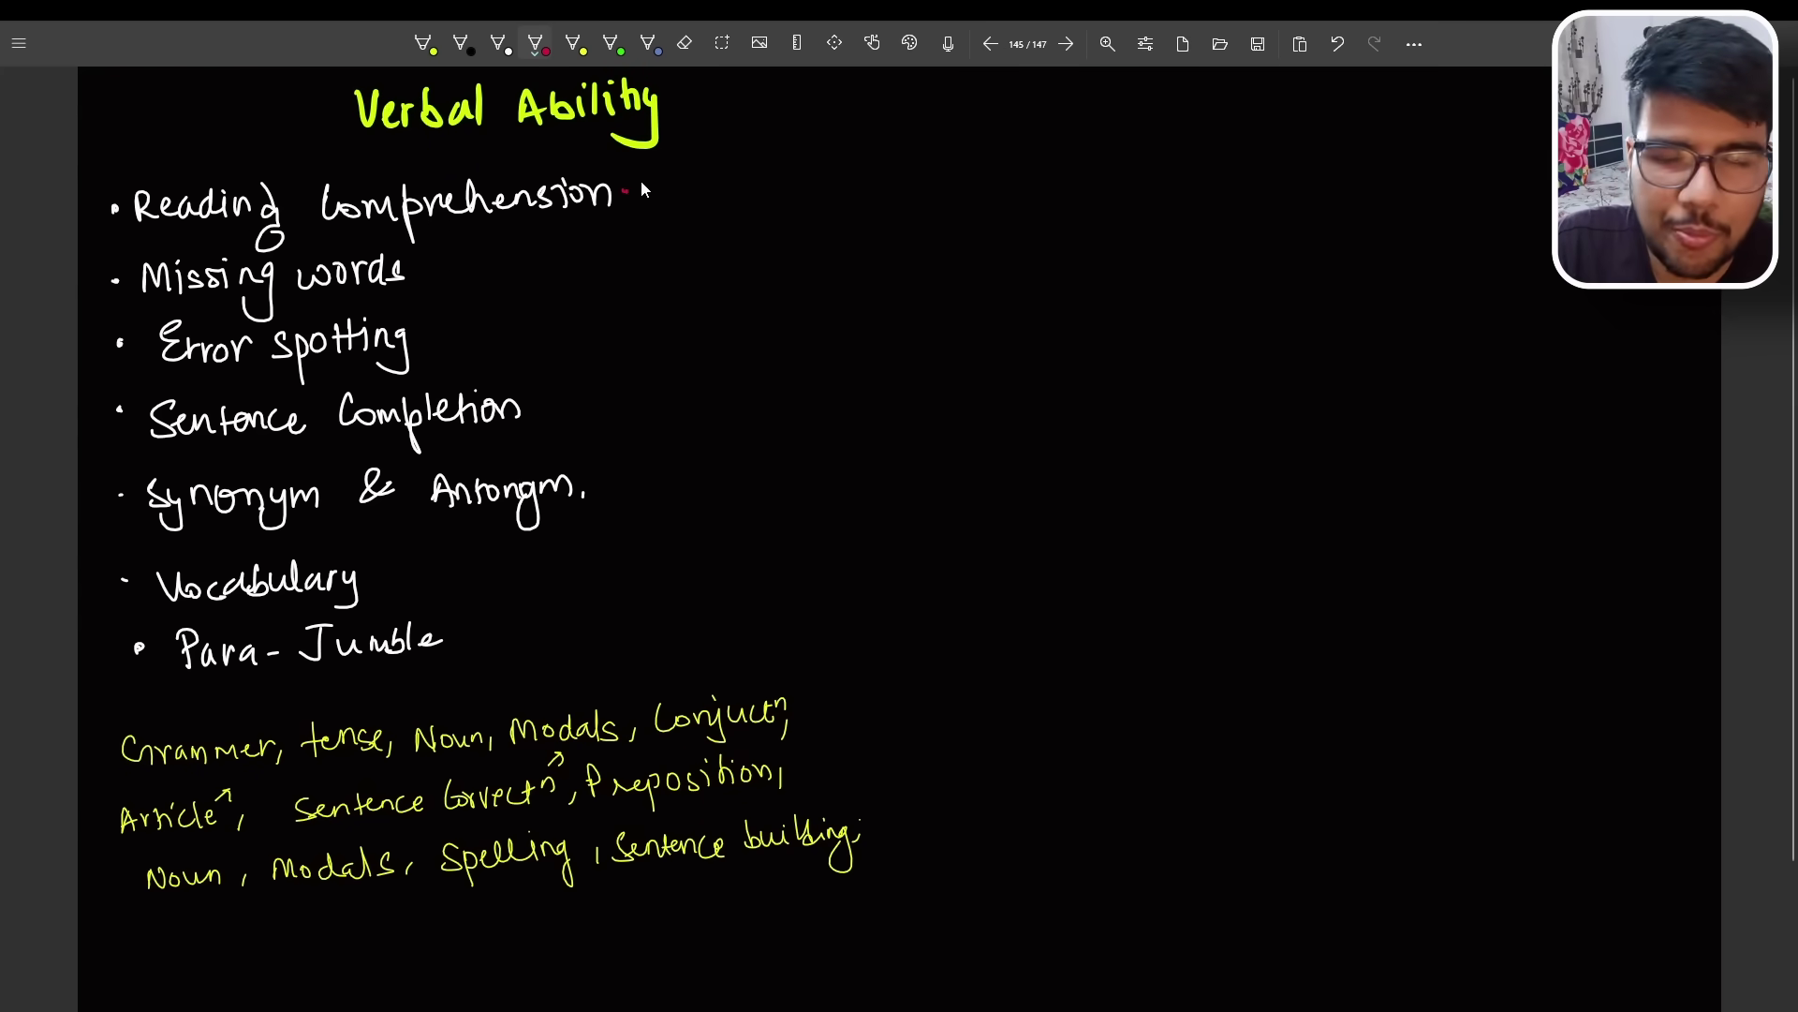
left_click_drag(418, 267, 444, 258)
left_click_drag(439, 327, 461, 319)
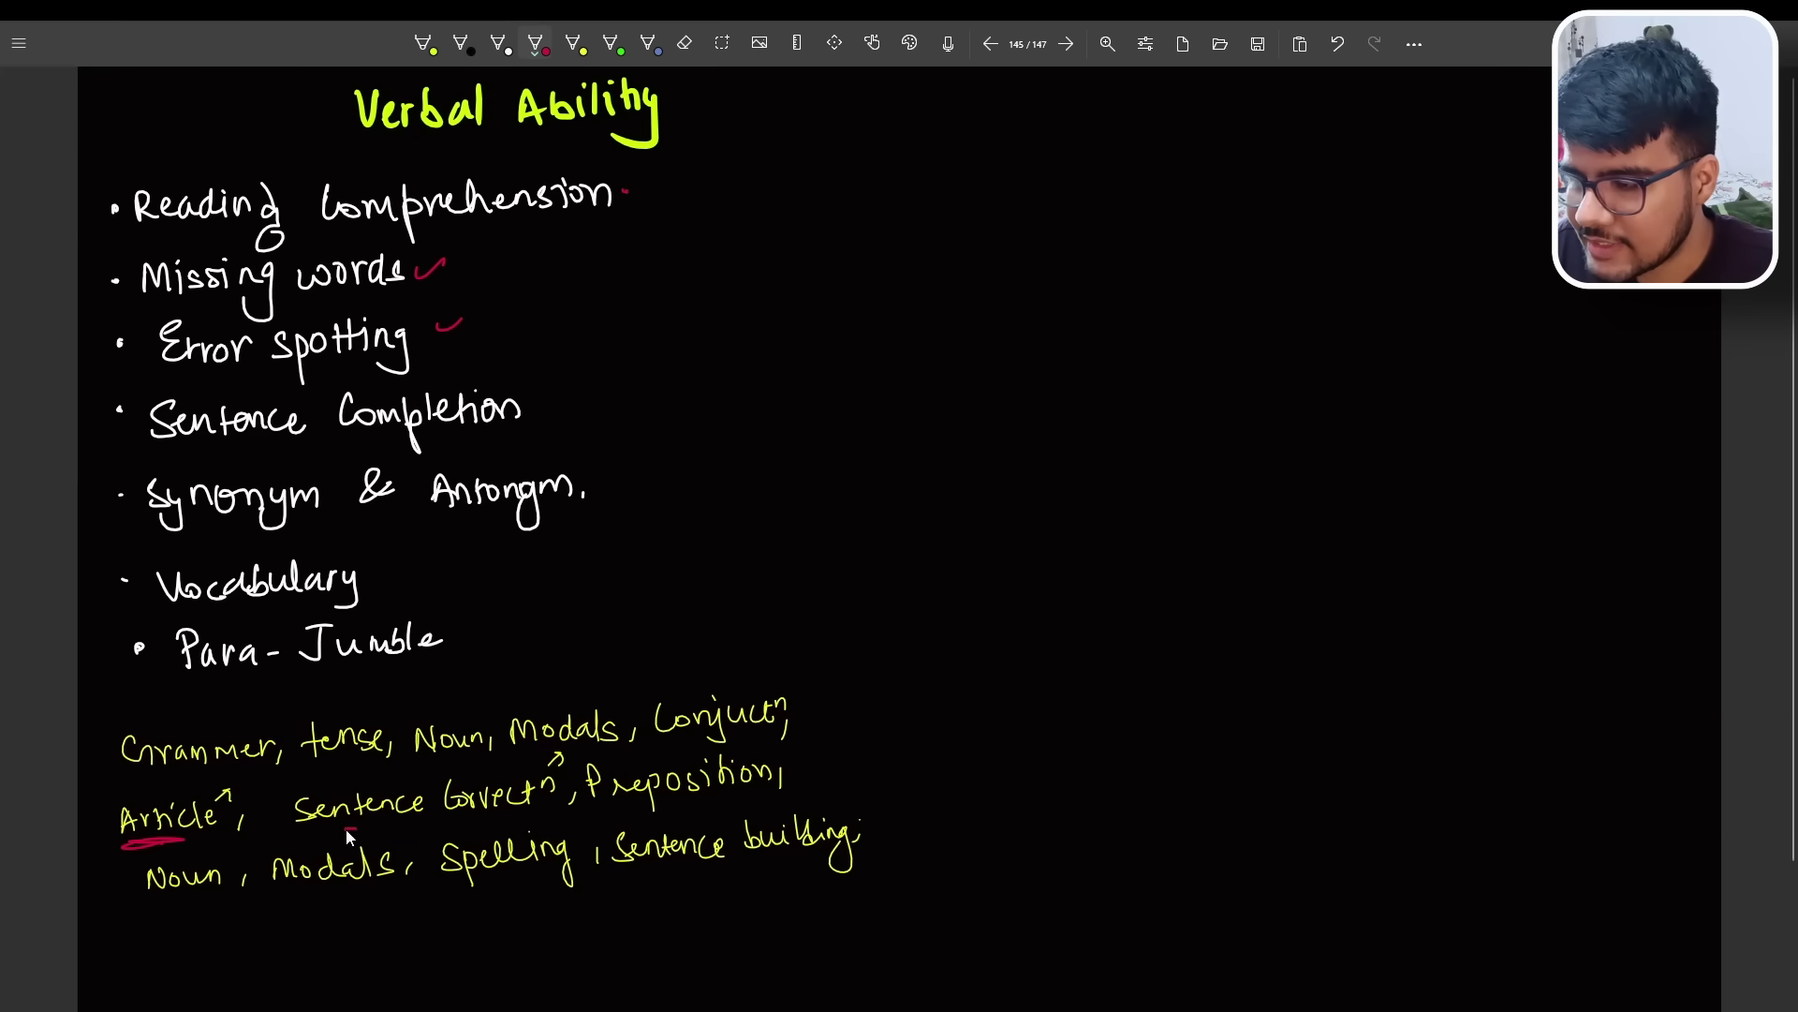
left_click_drag(346, 828, 490, 826)
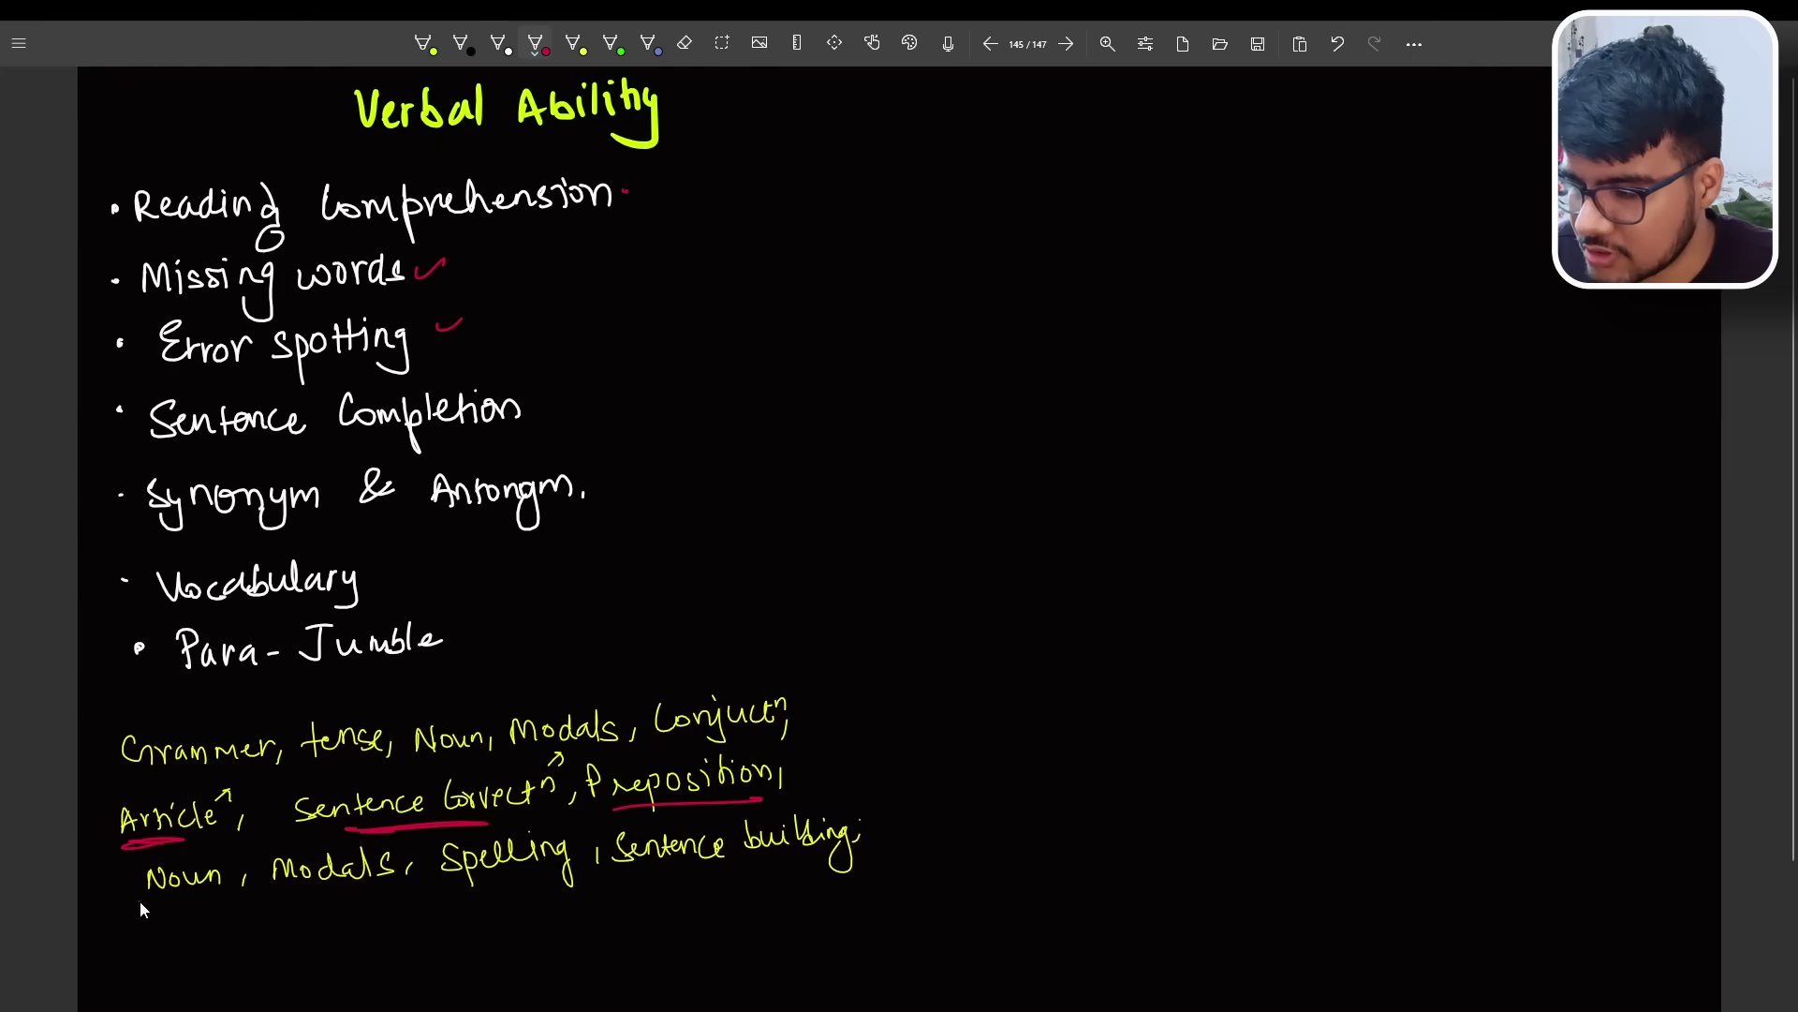
left_click_drag(460, 888, 556, 881)
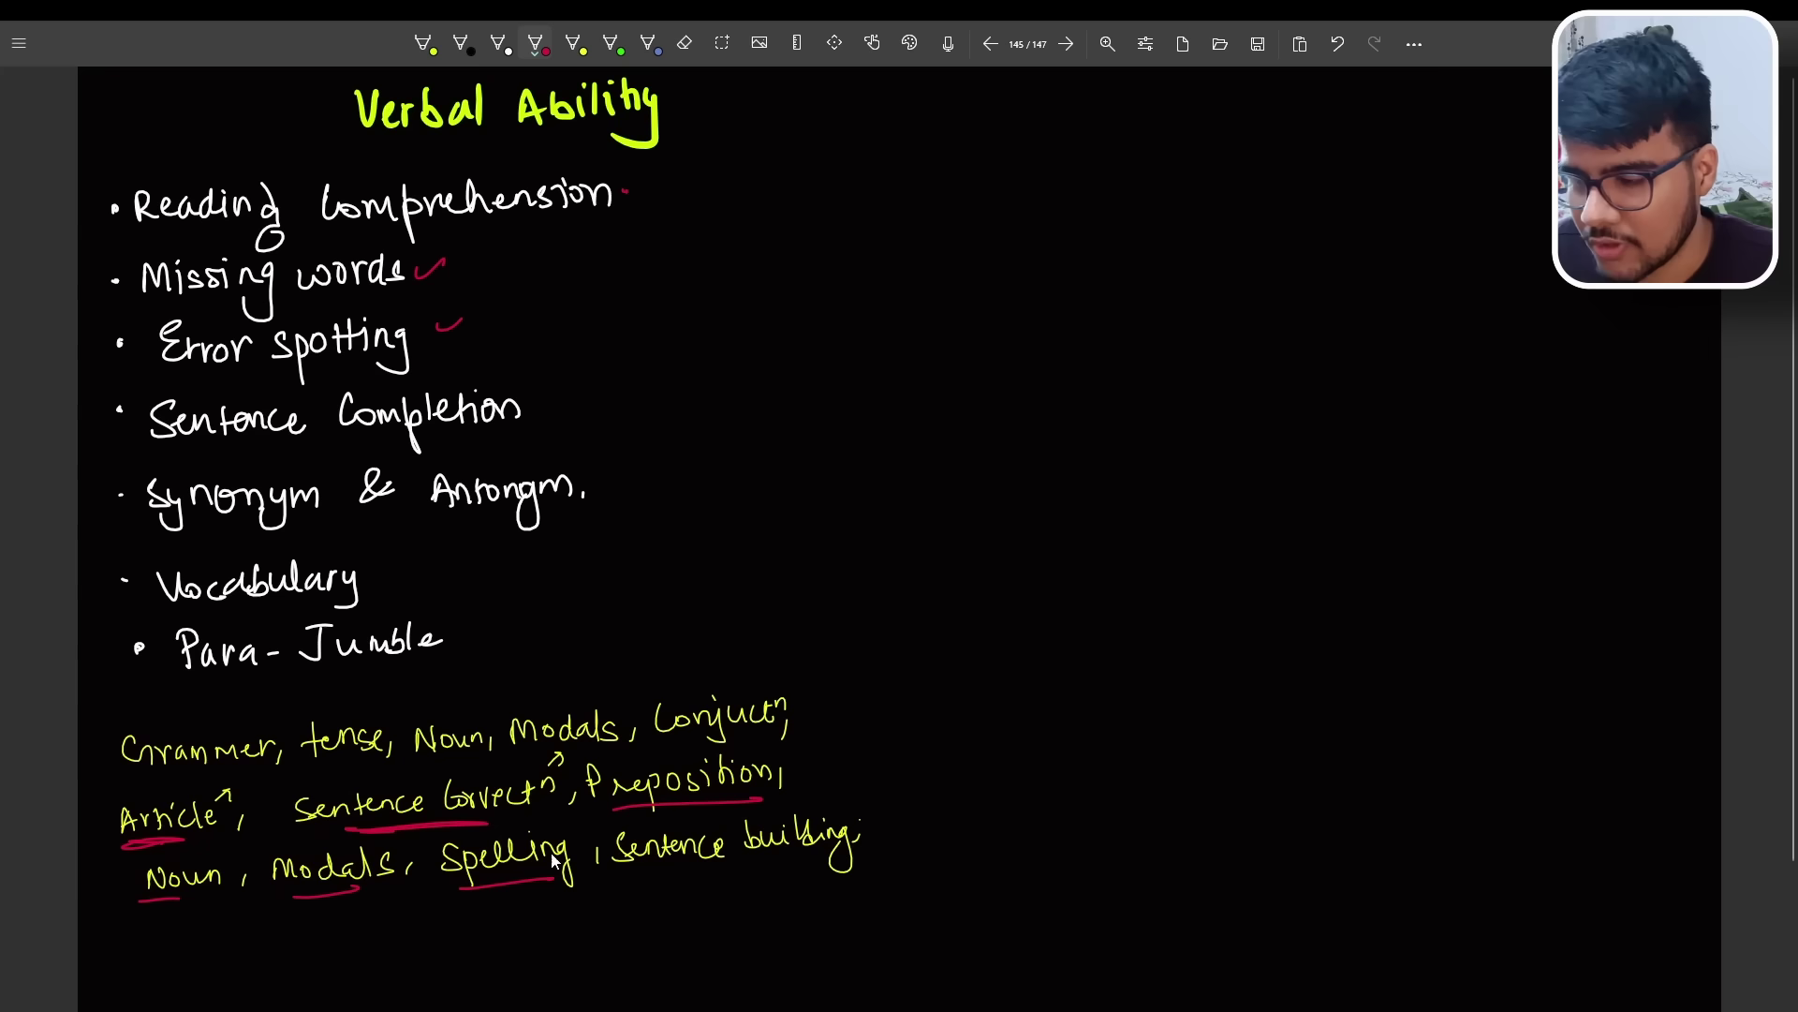
left_click_drag(650, 879, 812, 873)
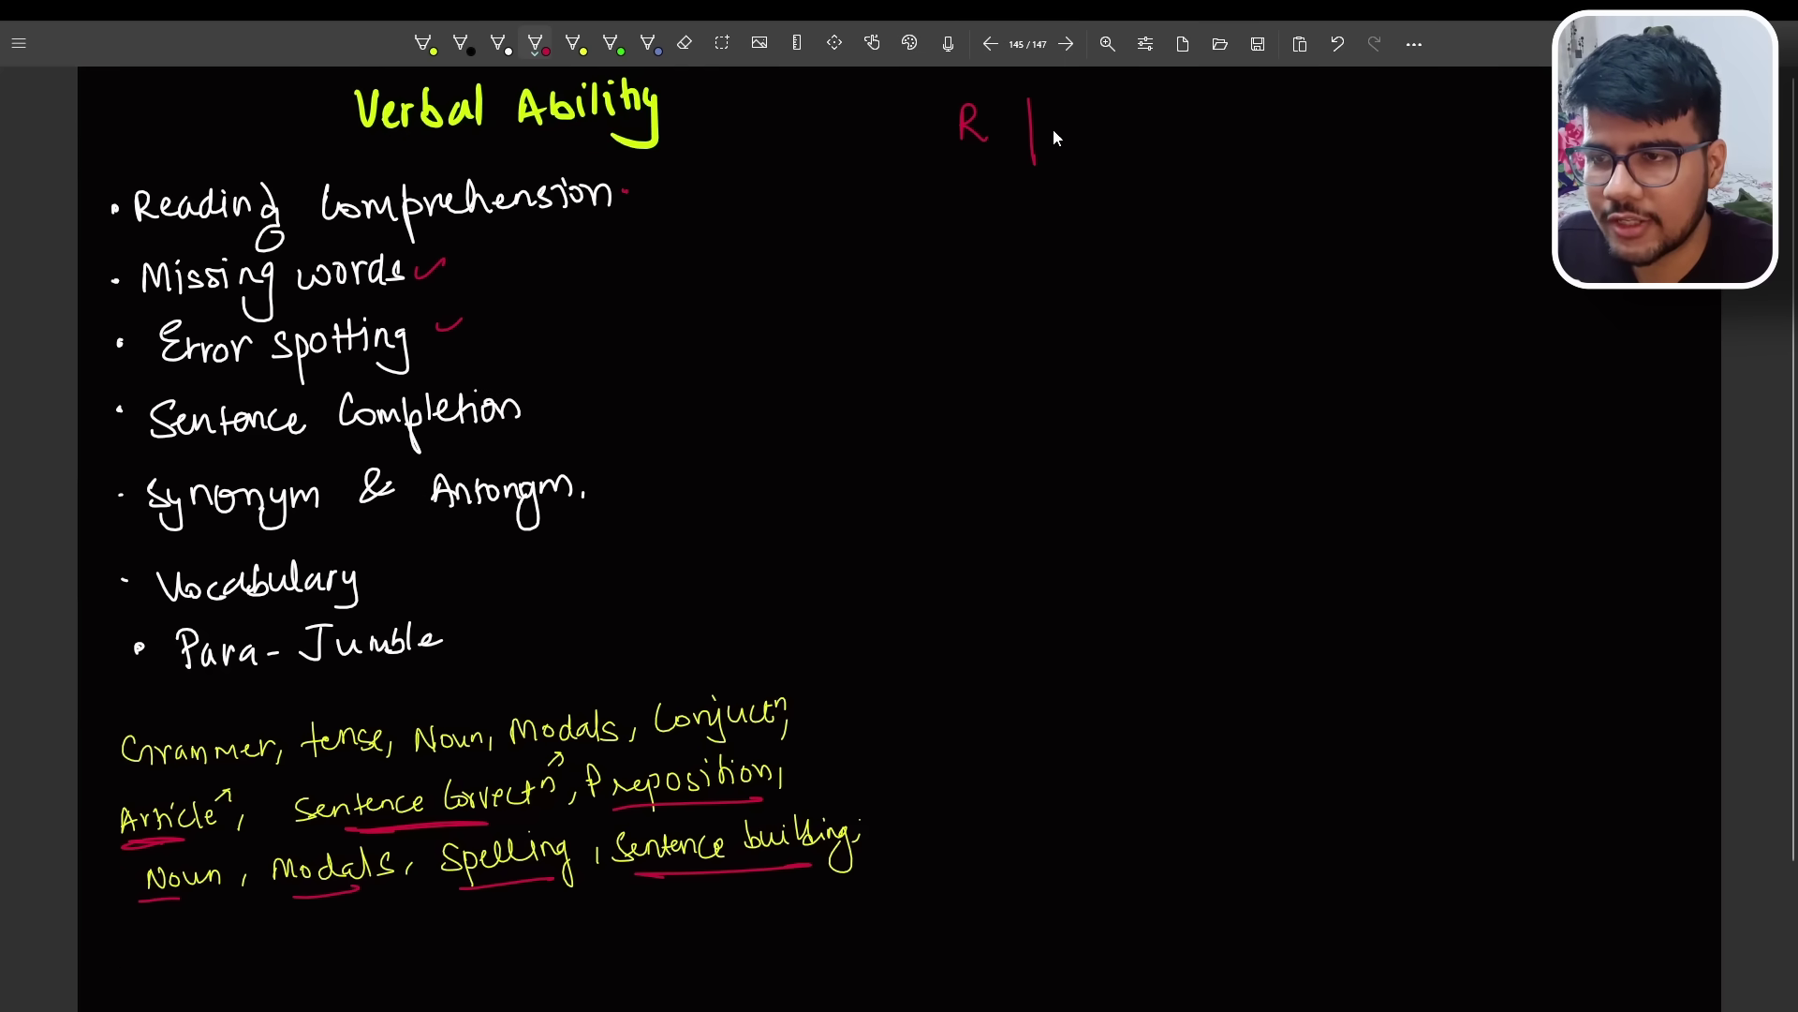
Sketch a red R | V | N header with 20 counts, and write a circled 19.
mouse_move(1118, 91)
left_mouse_down()
mouse_move(1129, 169)
mouse_move(1192, 125)
left_mouse_up()
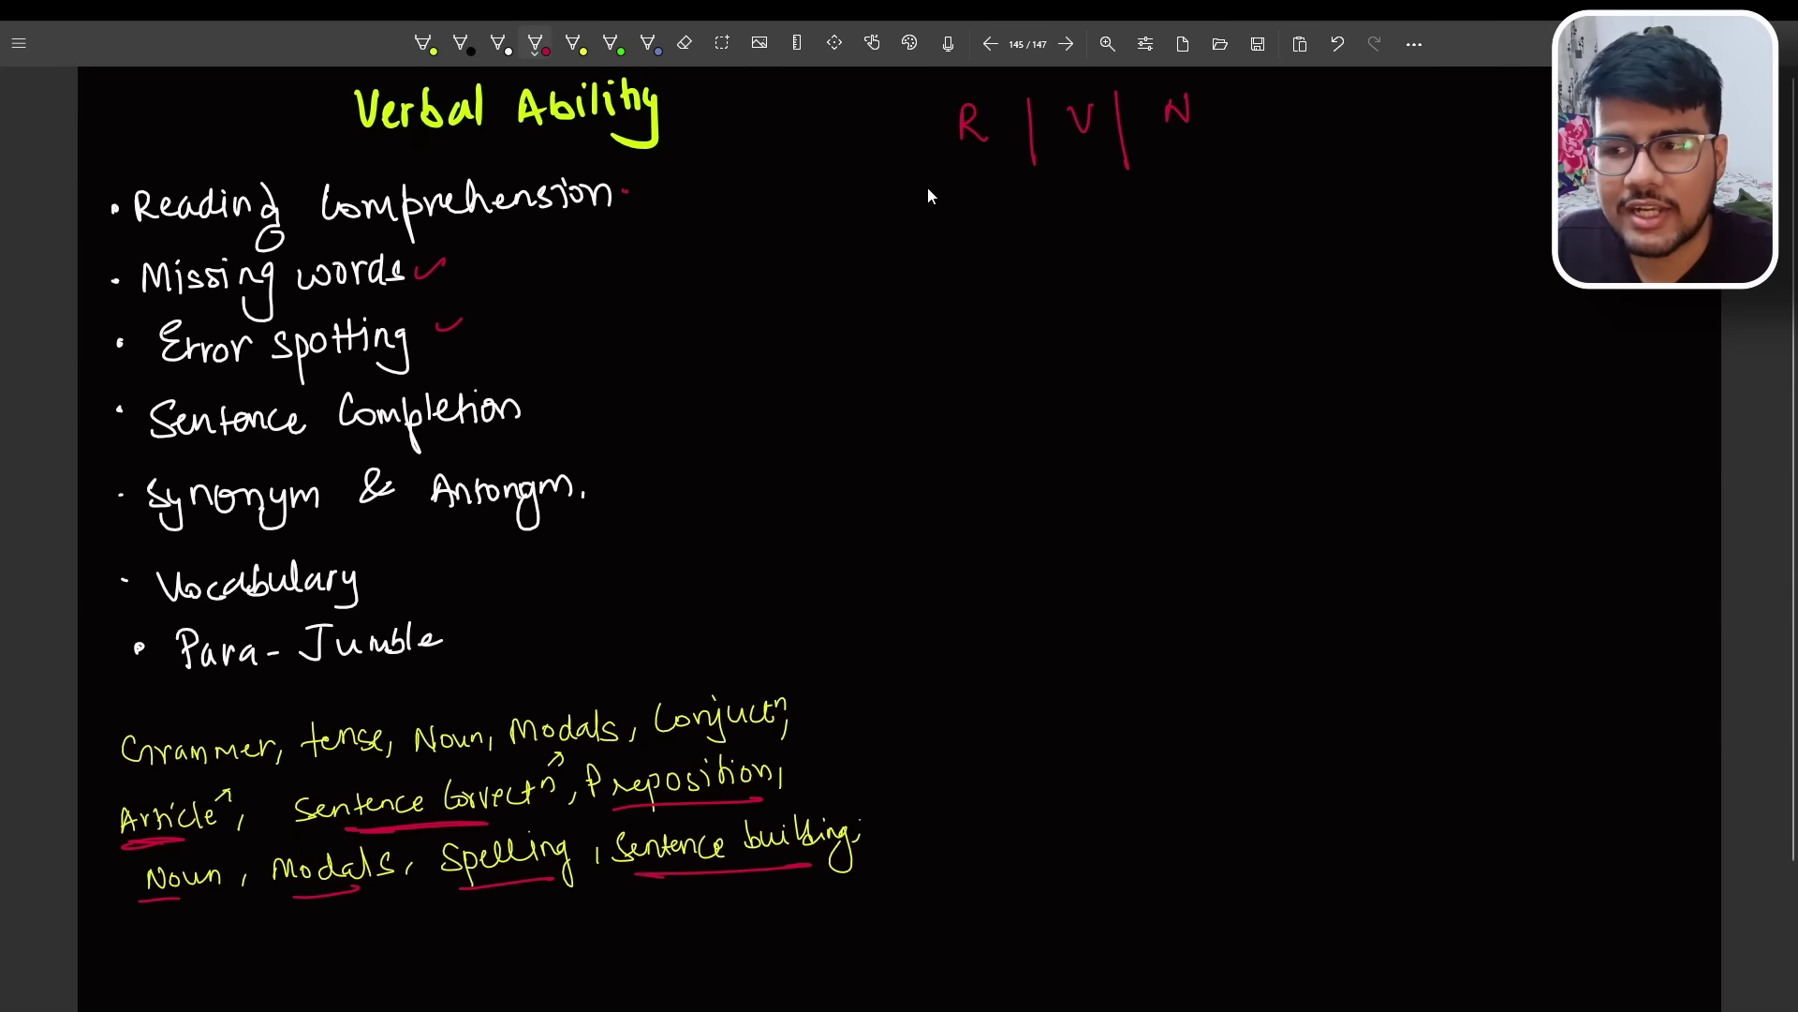
left_click_drag(956, 161, 967, 197)
key("ctrl+z")
mouse_move(972, 176)
left_mouse_down()
mouse_move(984, 190)
mouse_move(1195, 168)
left_mouse_up()
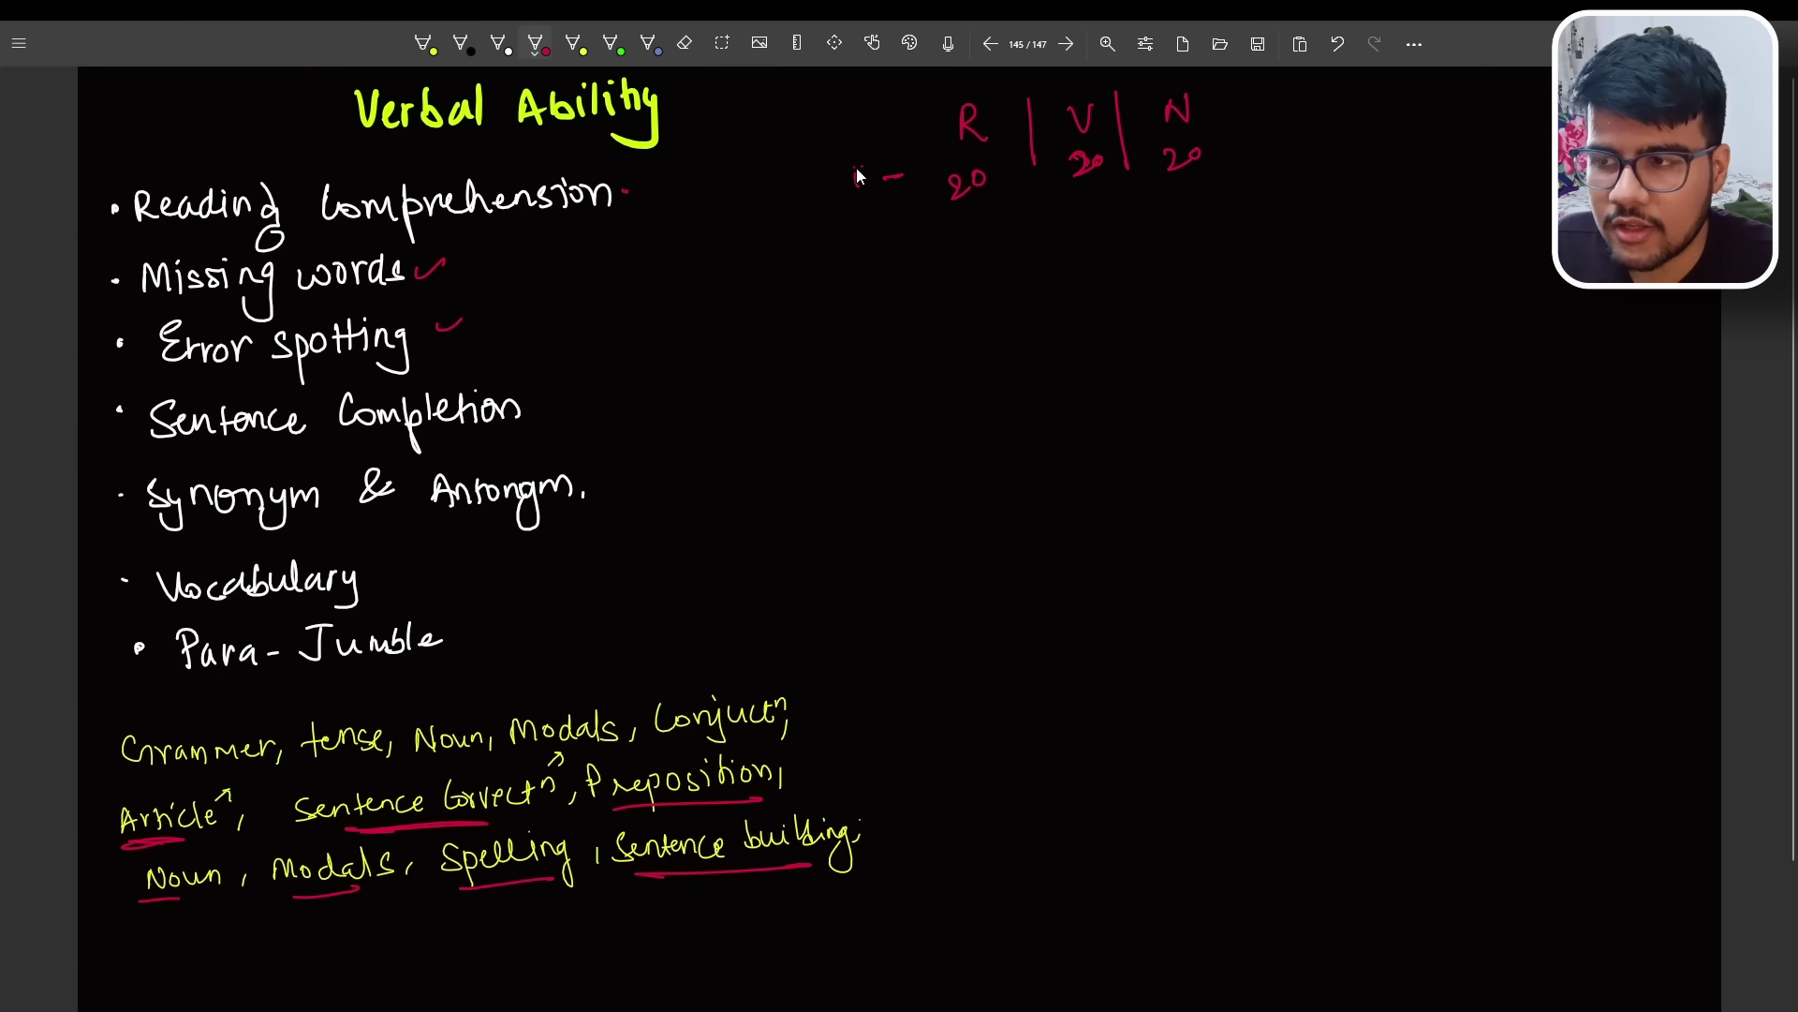
left_click_drag(861, 166, 861, 201)
left_click_drag(1417, 110, 1418, 134)
left_click_drag(1430, 113, 1437, 137)
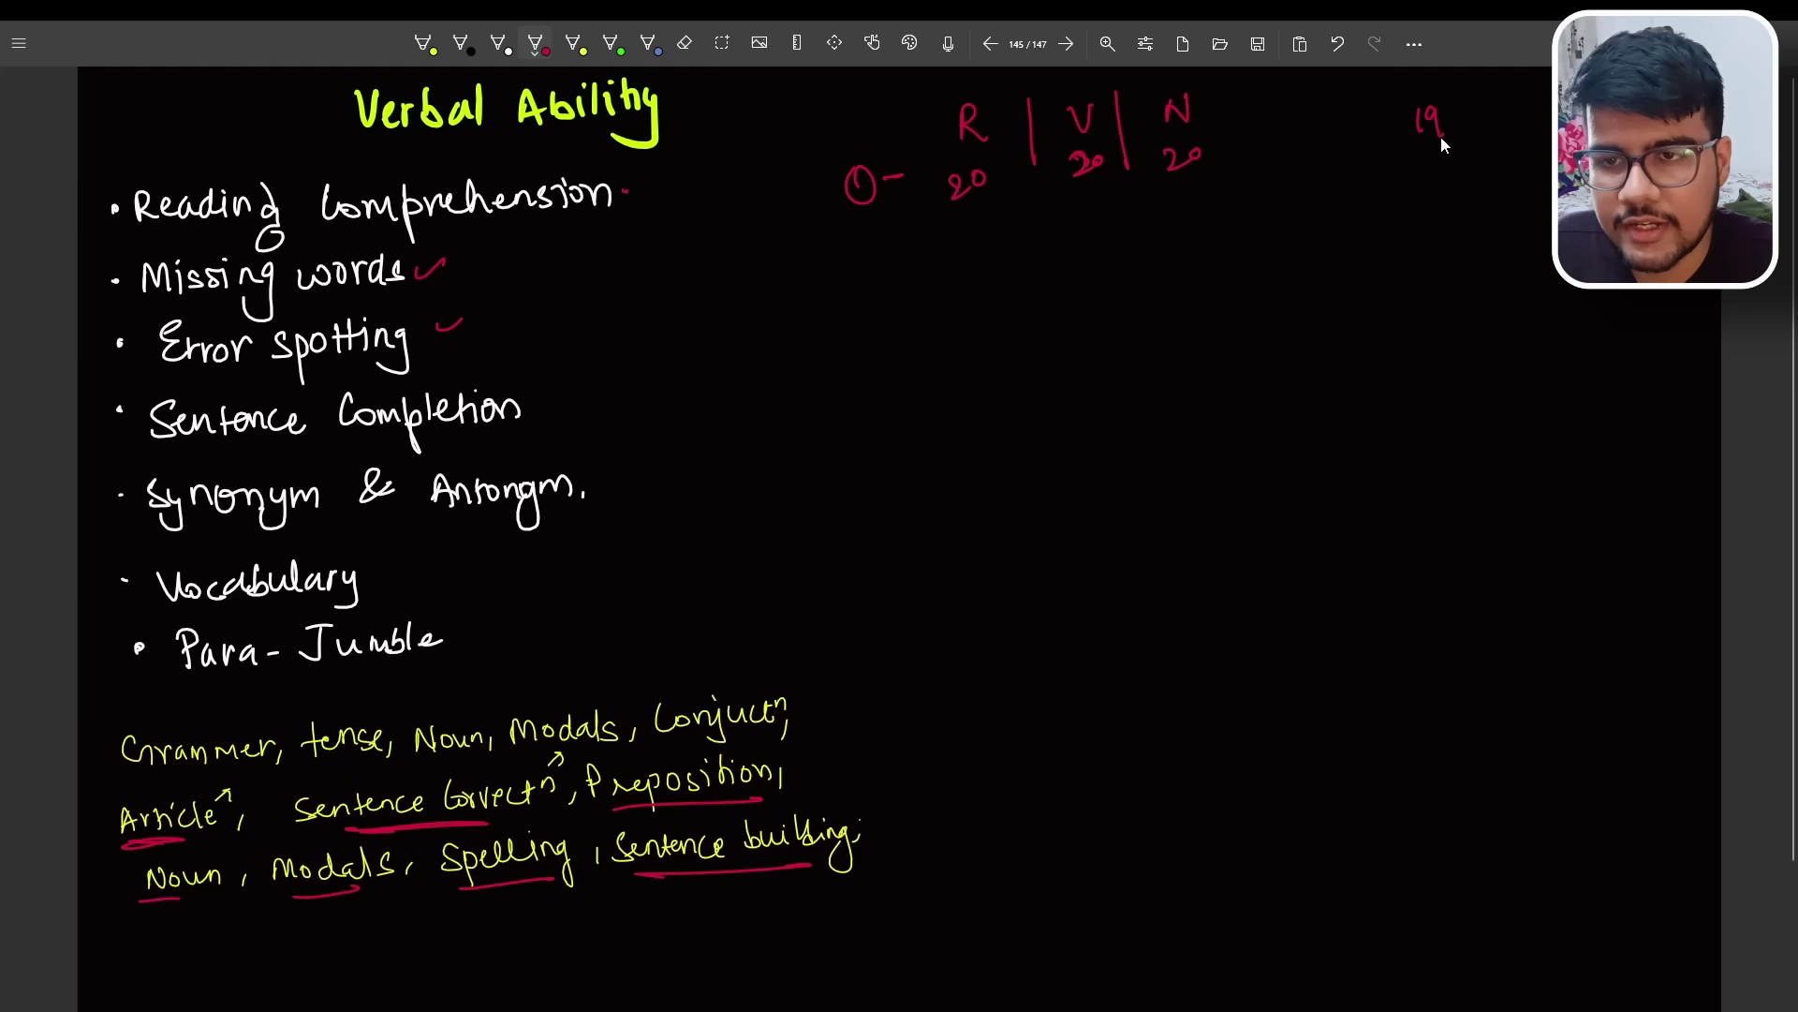
left_click_drag(935, 206, 1124, 177)
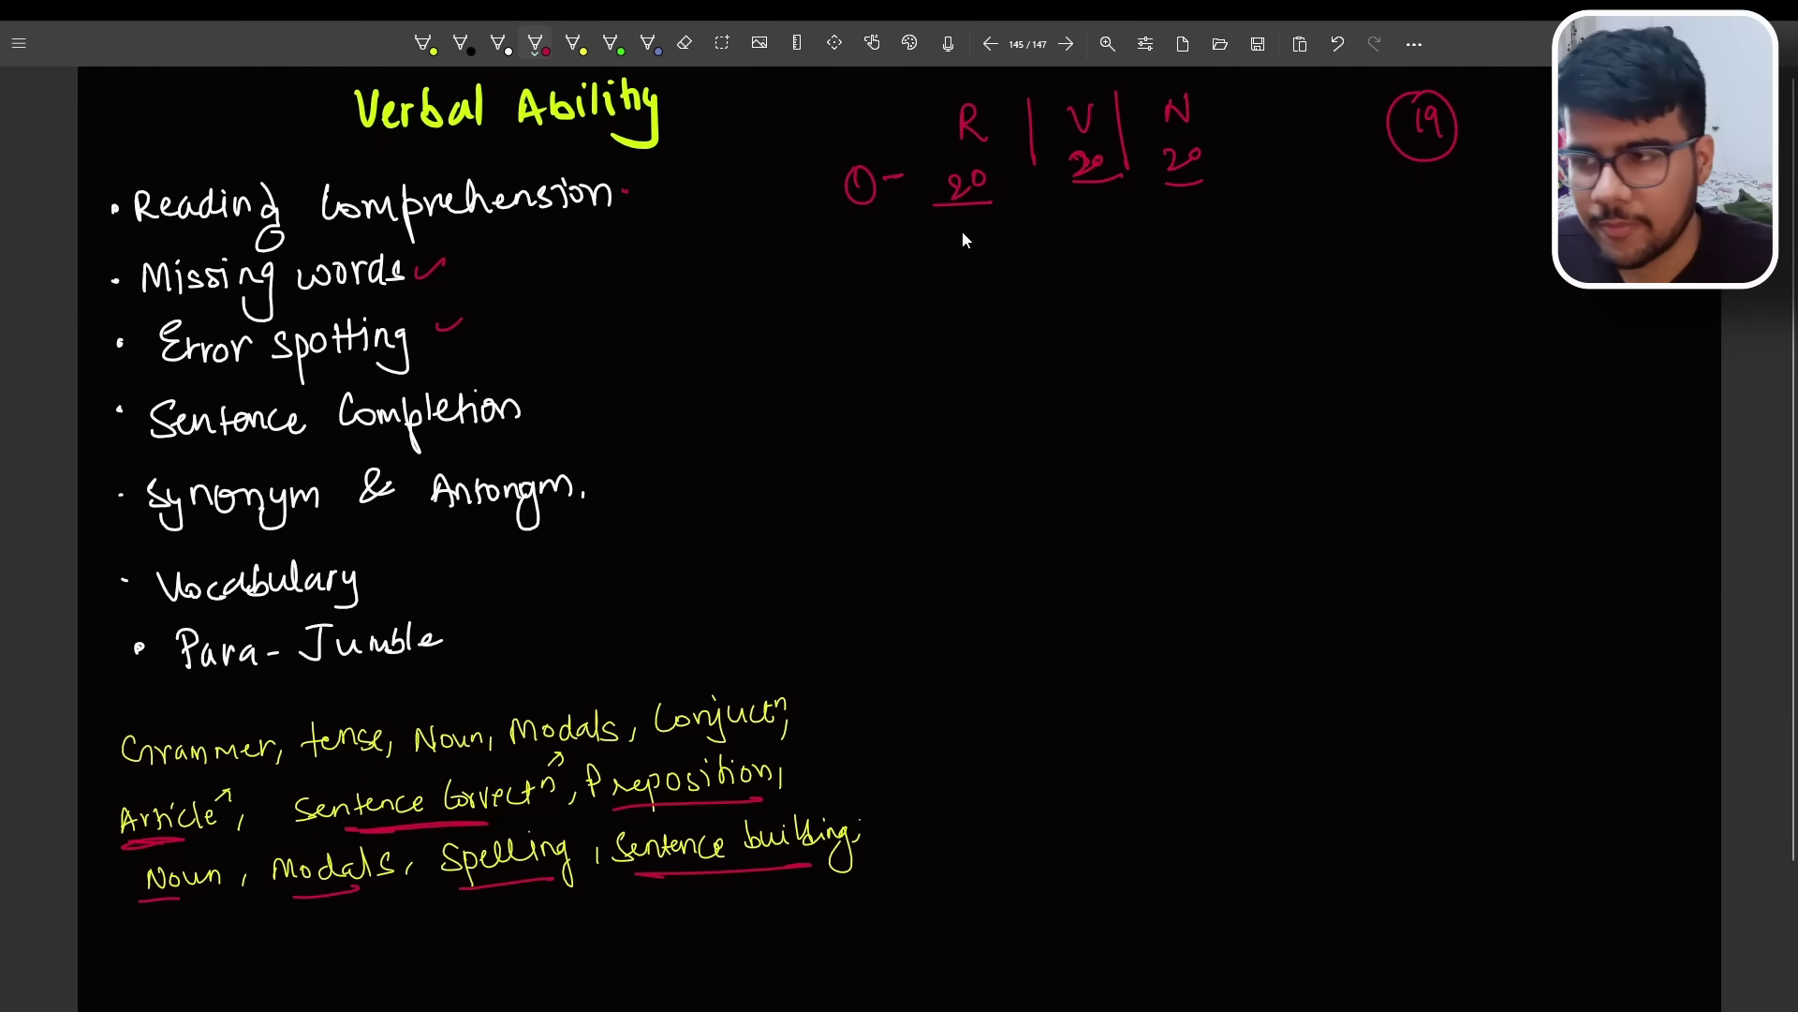
Add circled markers 2 to 5, brace the R and V counts, and underline the 19.
mouse_move(868, 246)
left_mouse_down()
mouse_move(883, 265)
mouse_move(877, 234)
left_mouse_up()
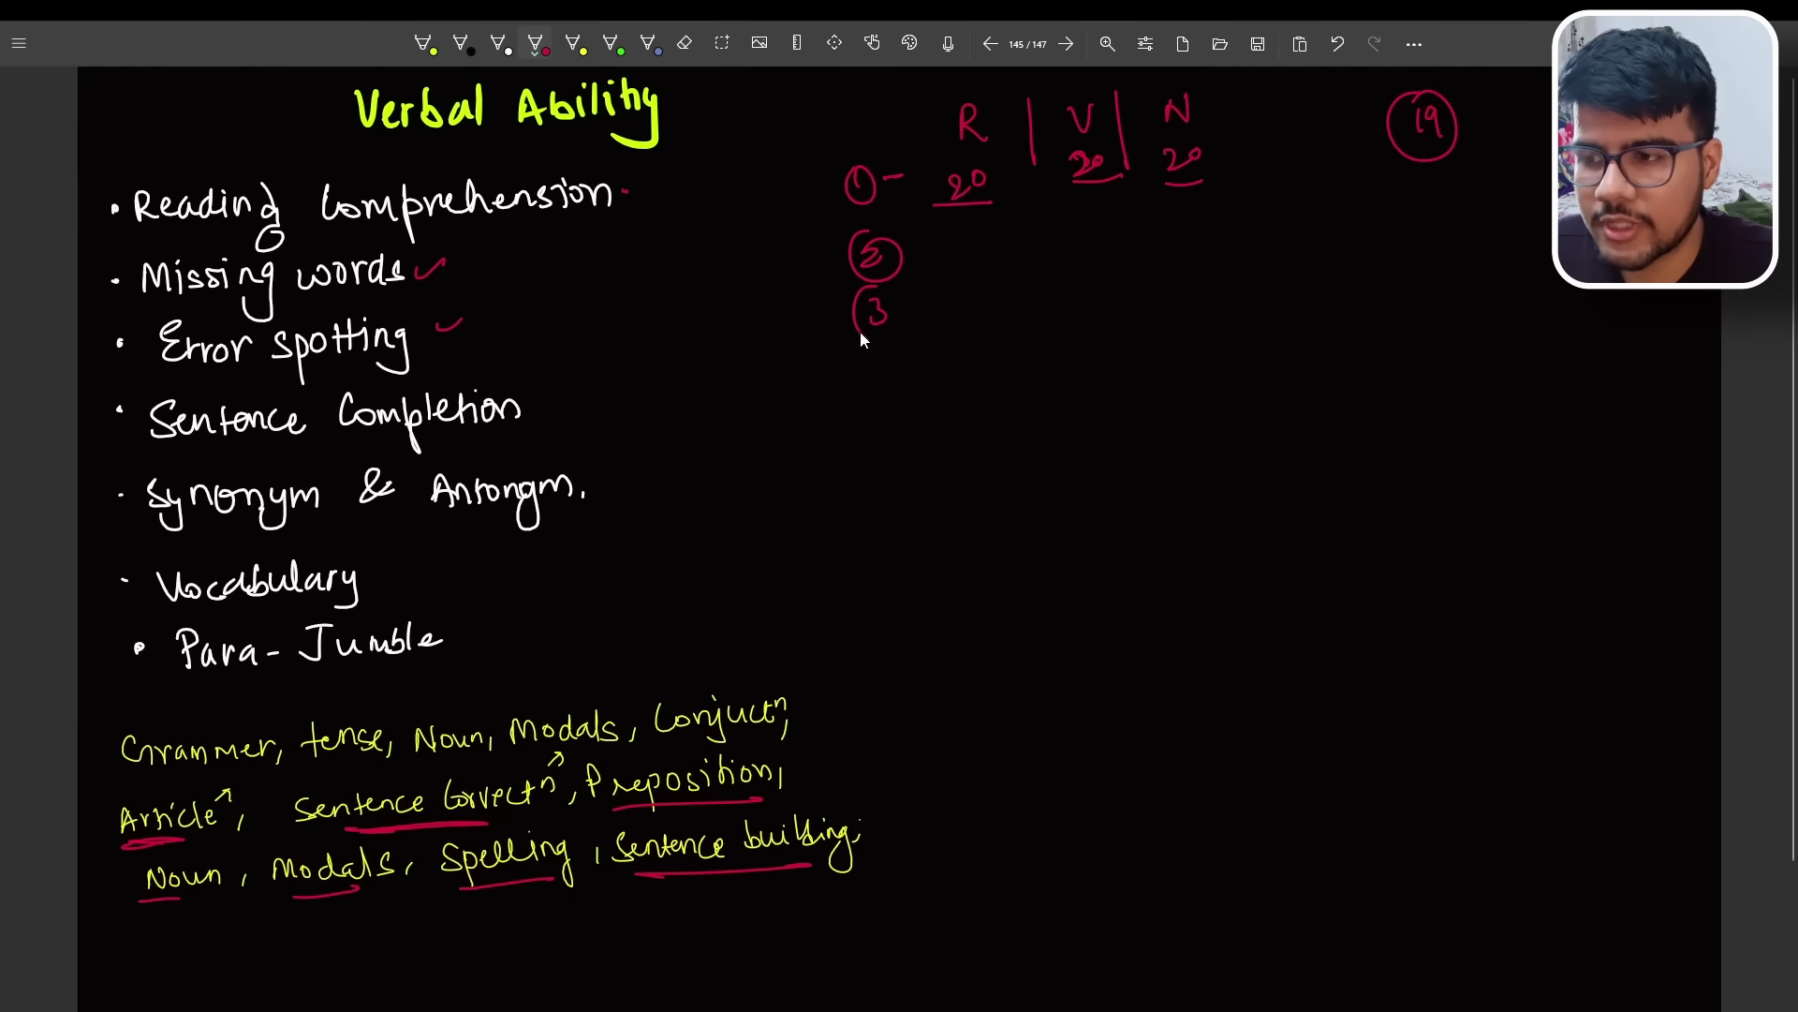
mouse_move(860, 331)
left_mouse_down()
mouse_move(901, 323)
mouse_move(916, 436)
left_mouse_up()
left_click_drag(919, 407, 927, 457)
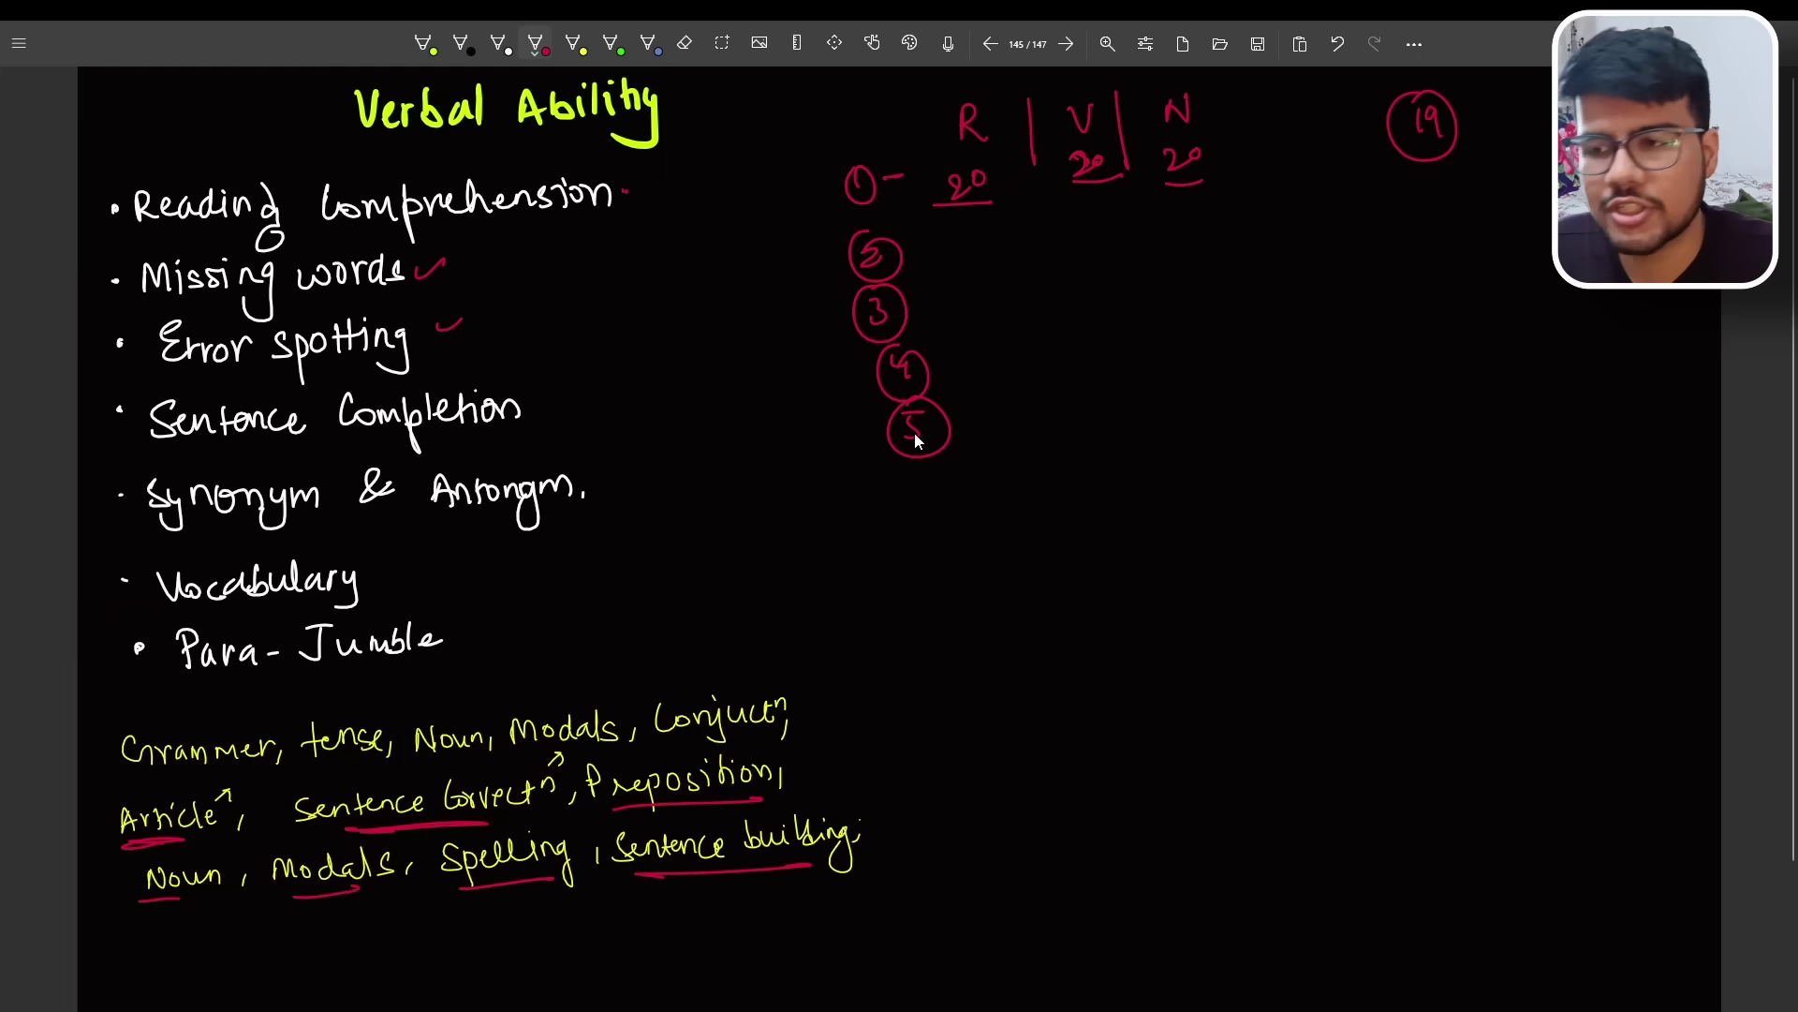
left_click_drag(991, 198, 998, 413)
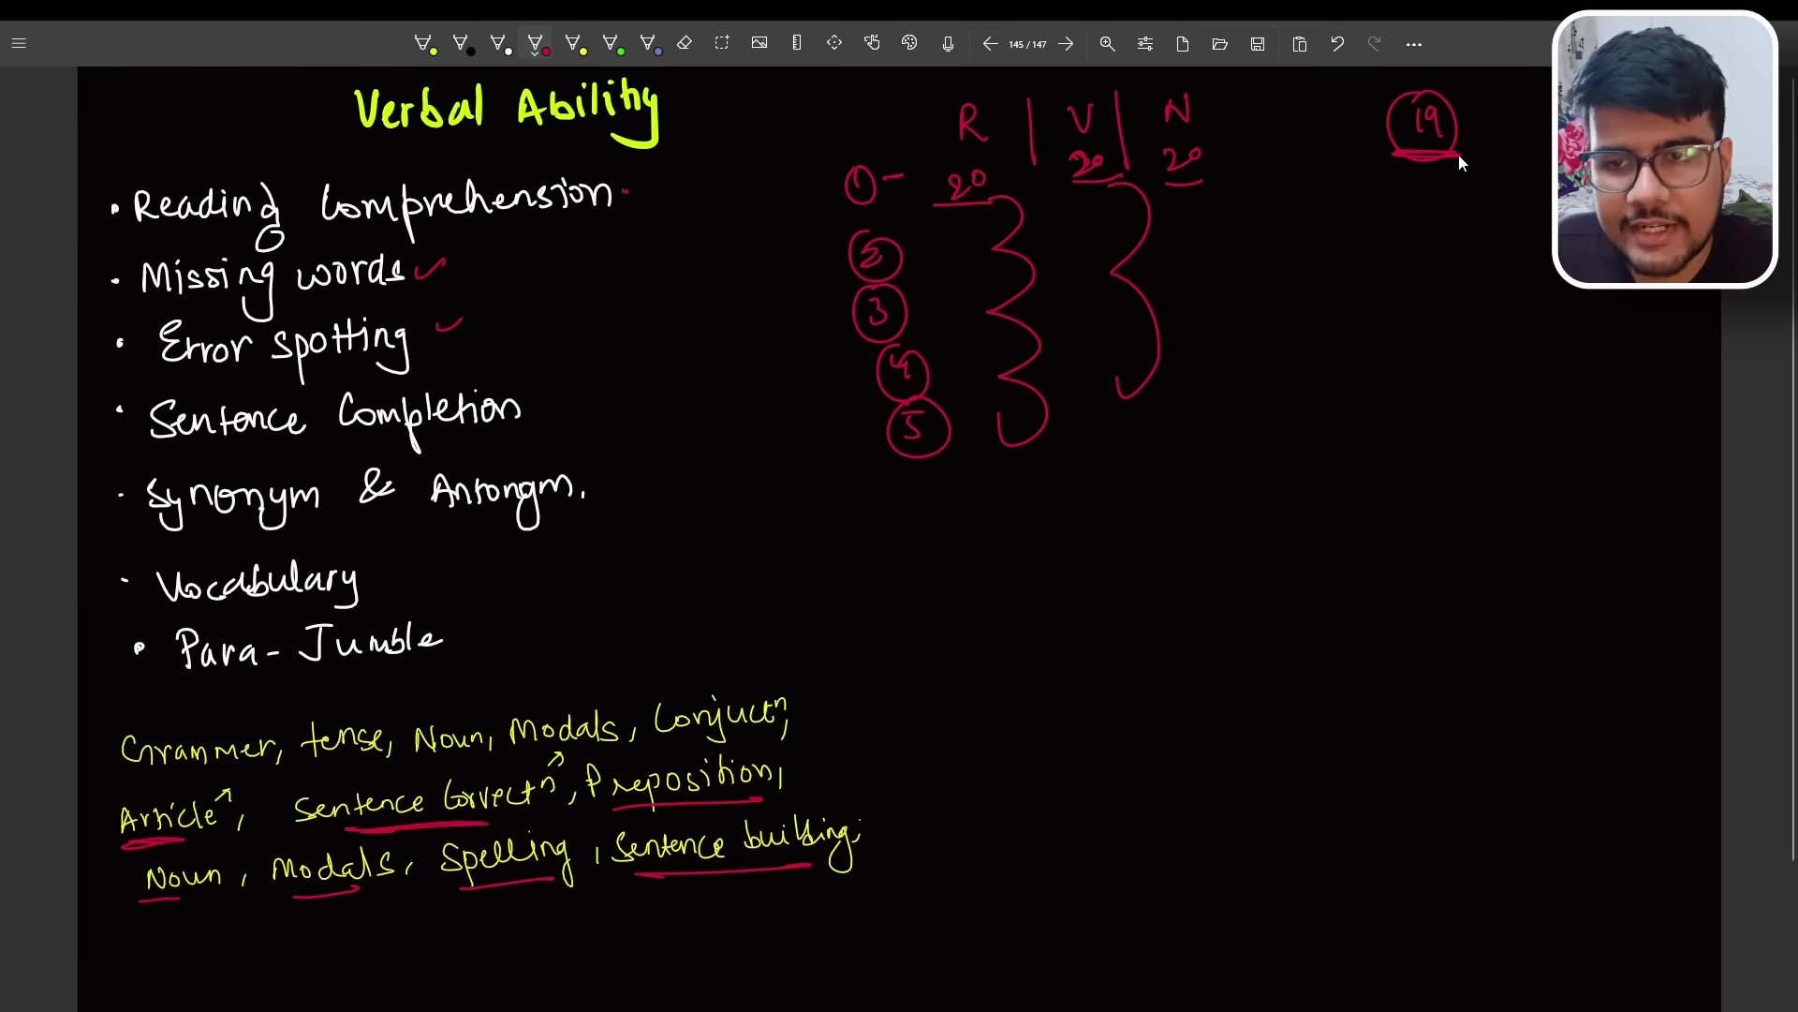
left_click_drag(1395, 154, 1458, 155)
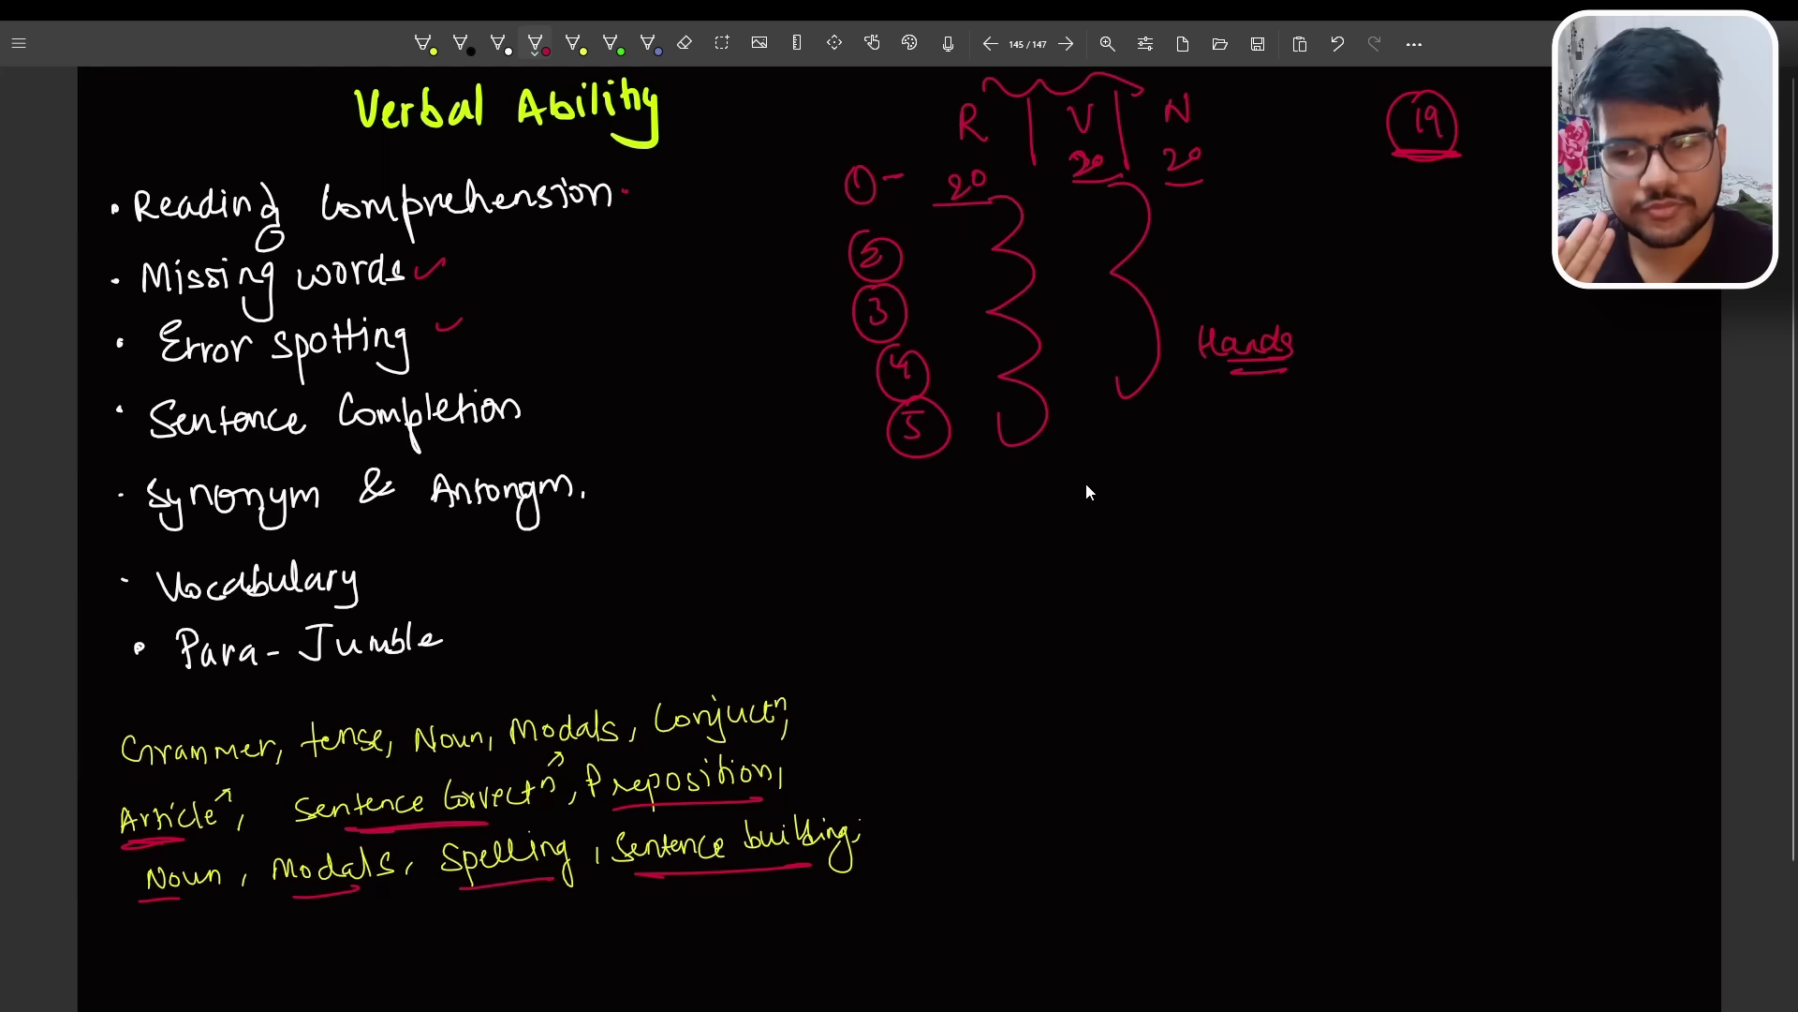
On the Coding page, underline CODING and Number theory in red, adding an arrow and circling the product.
left_click(1068, 42)
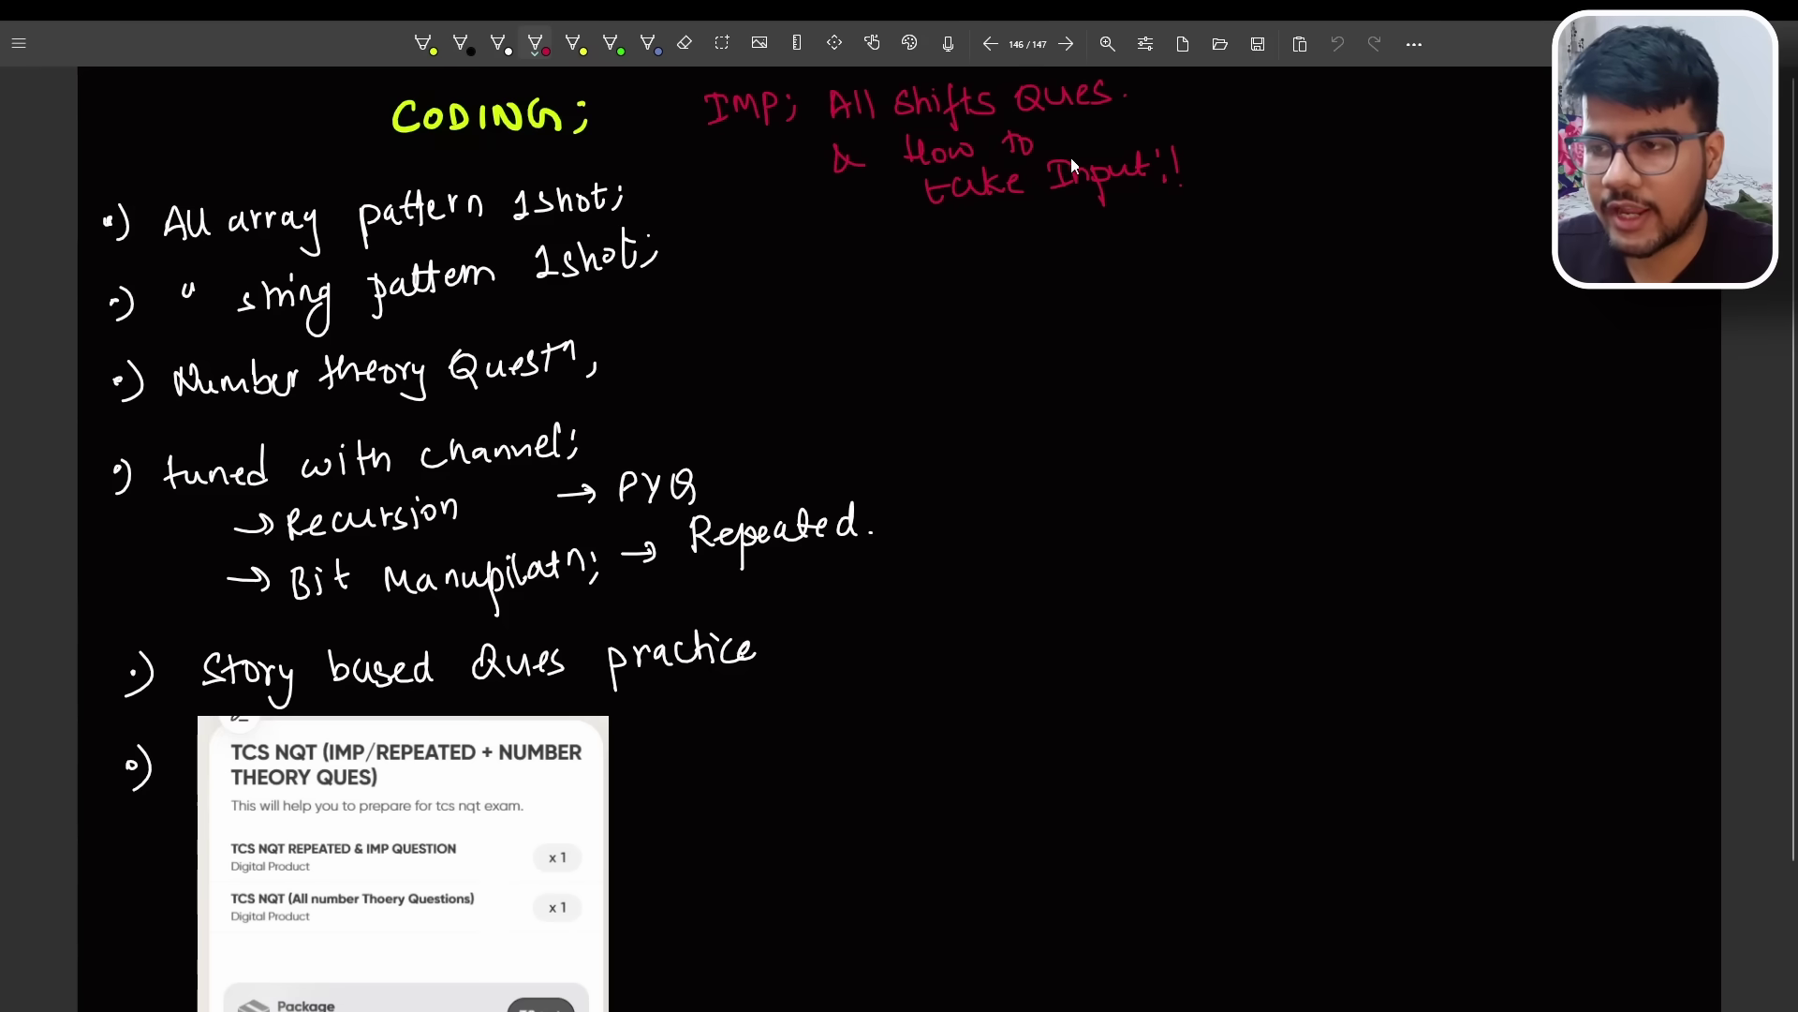
left_click_drag(407, 145, 550, 134)
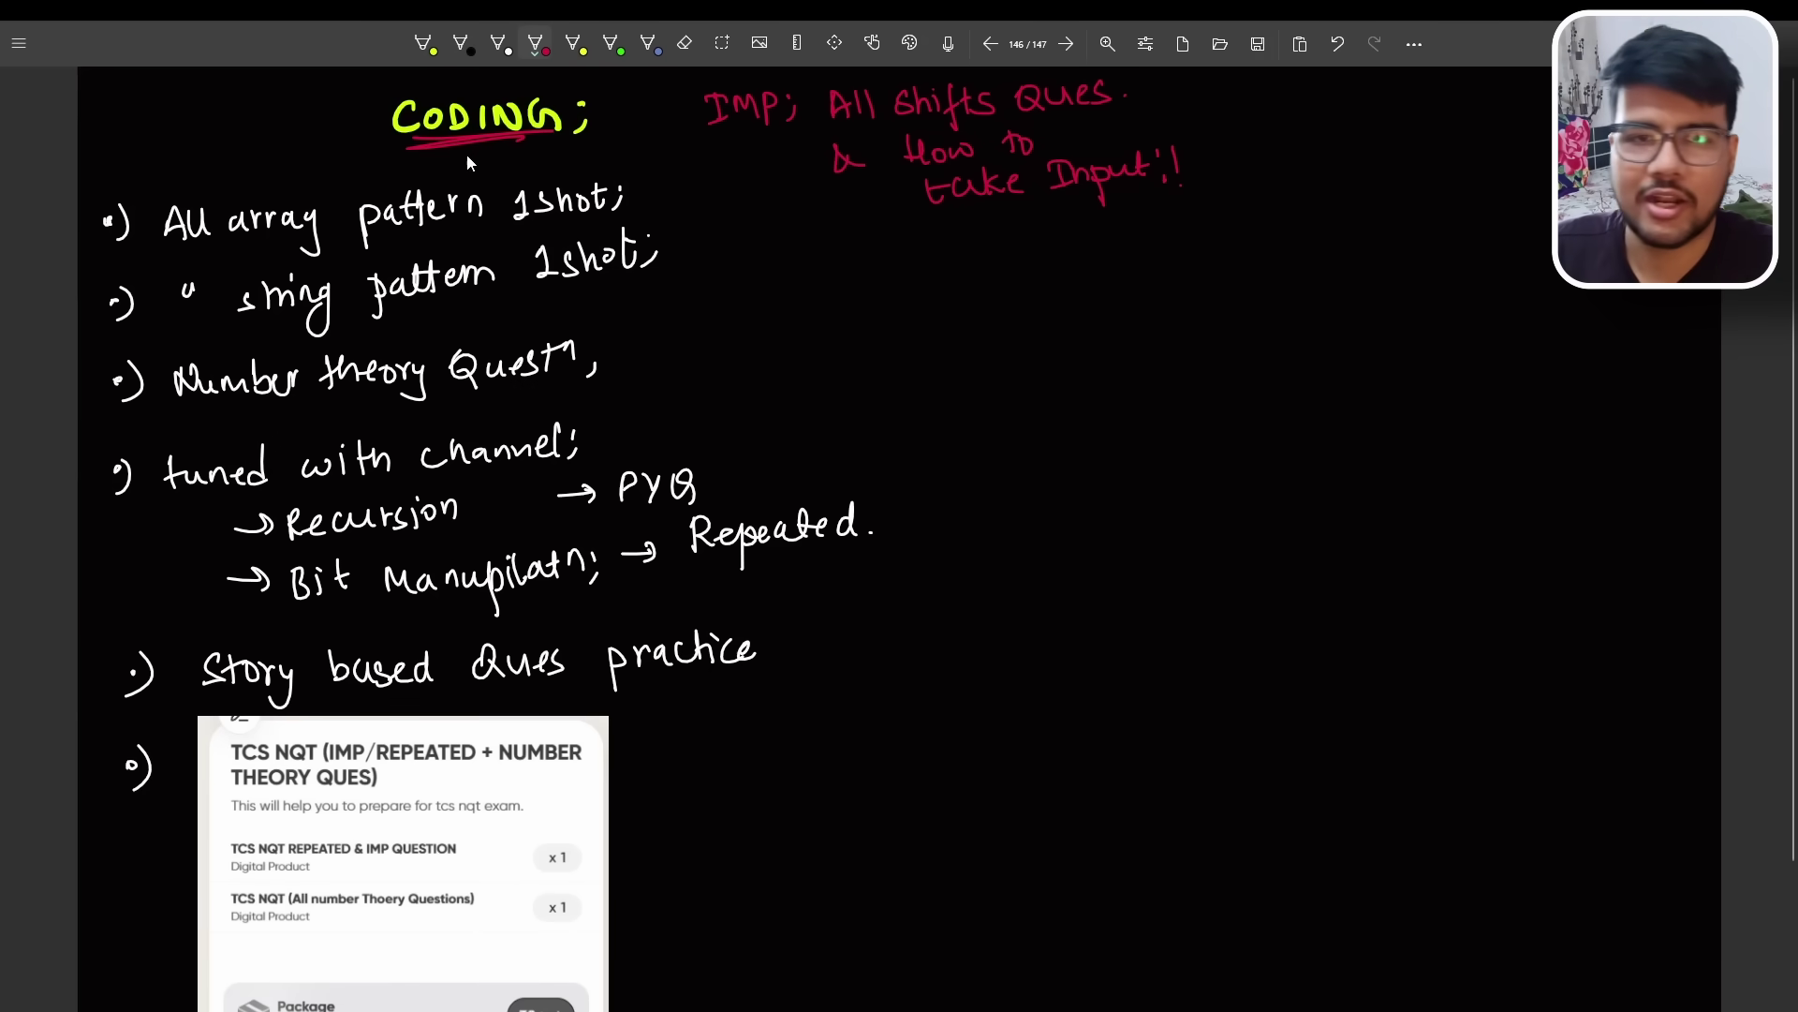
left_click_drag(179, 150, 203, 173)
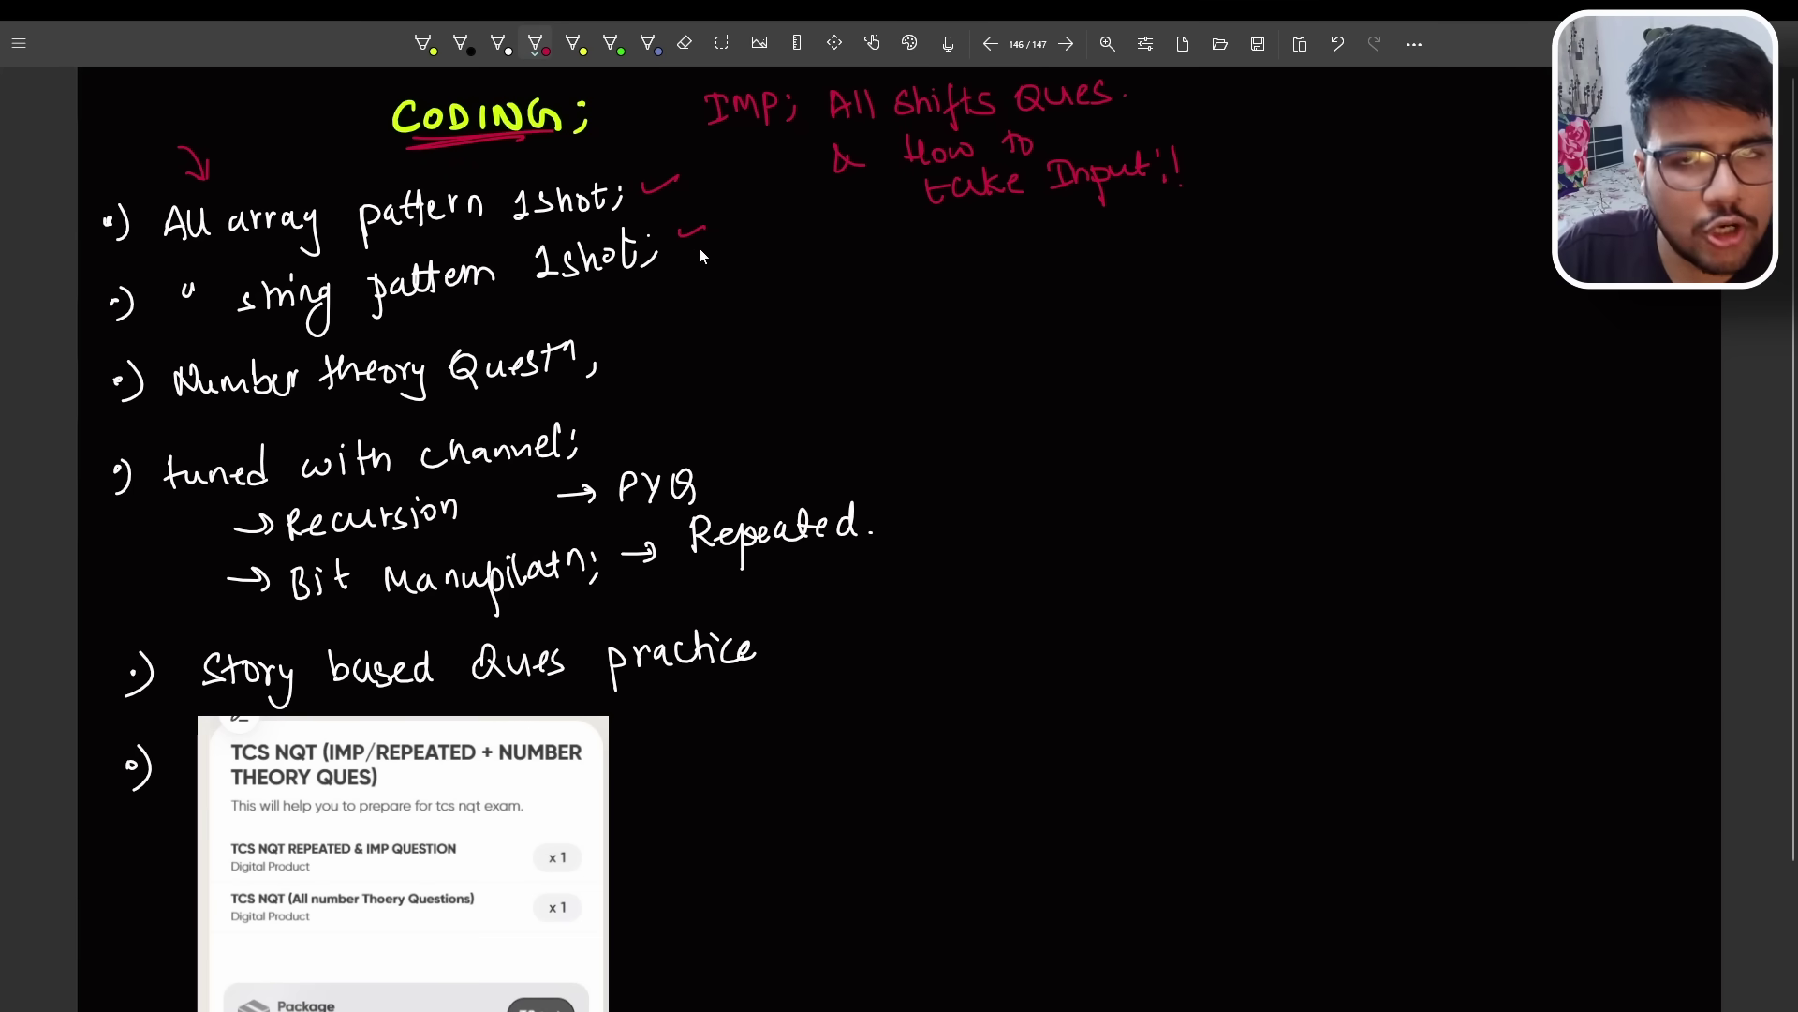
left_click_drag(288, 405, 563, 383)
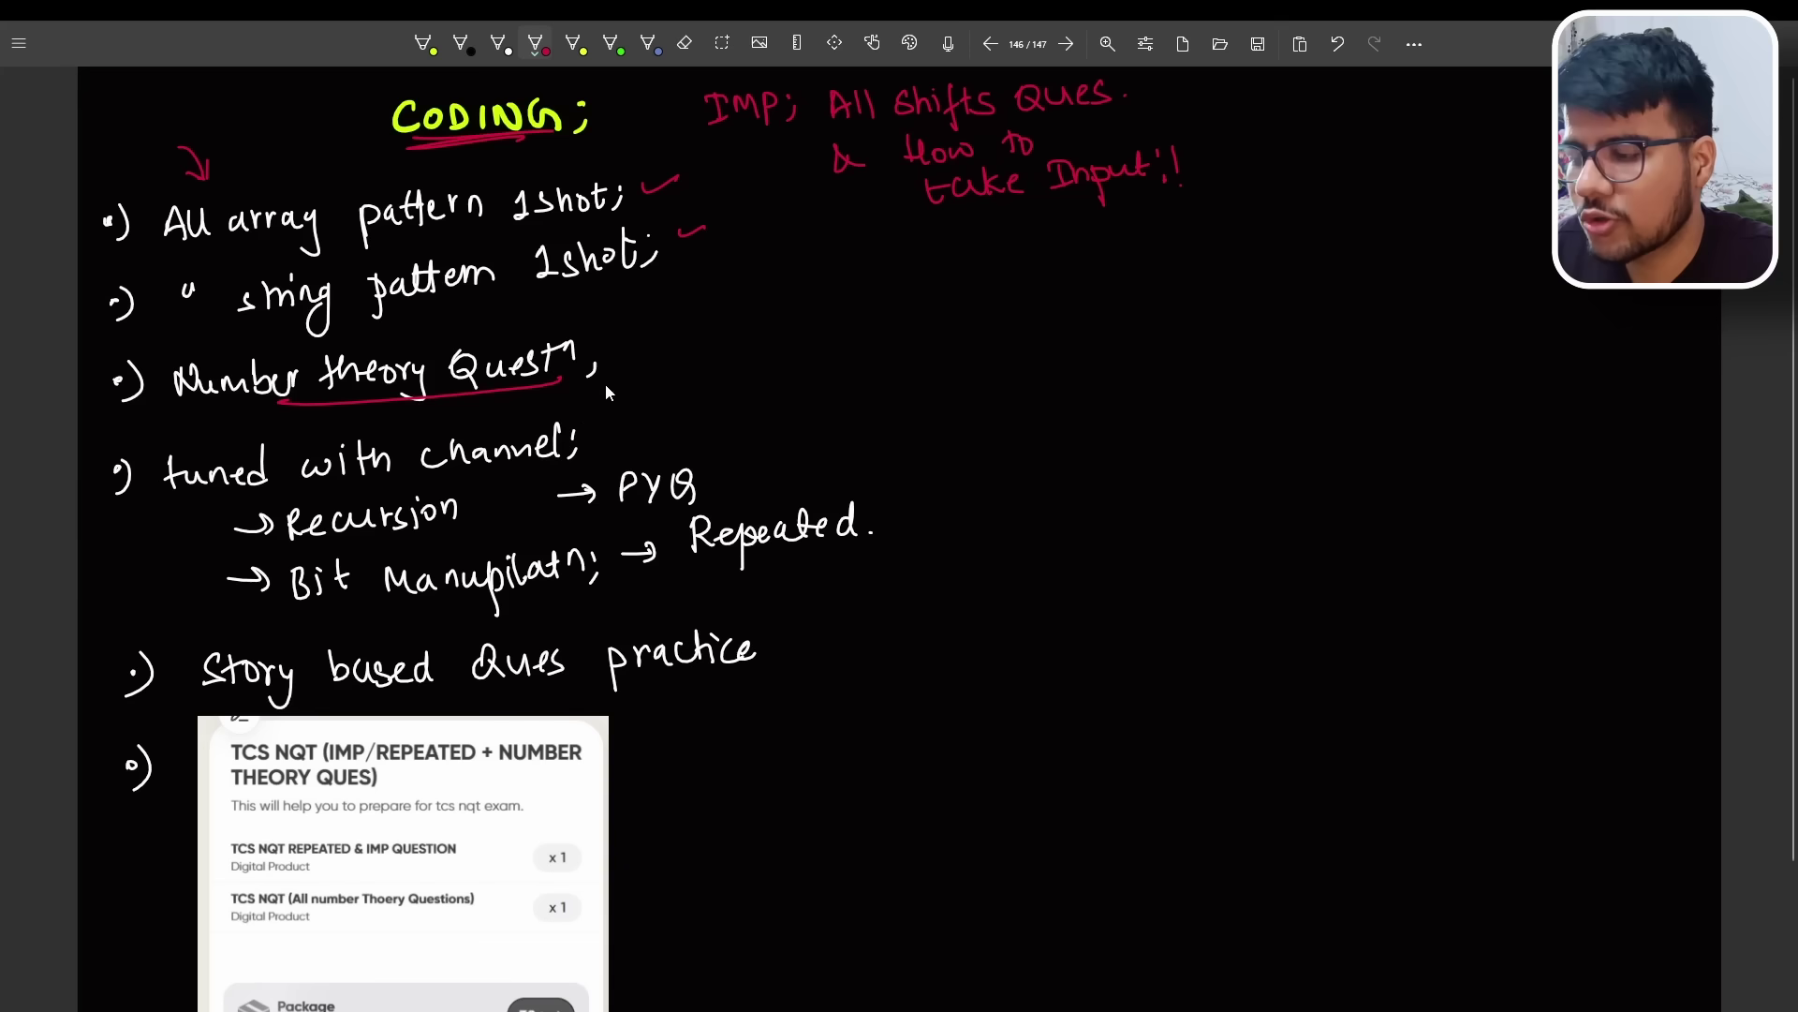
mouse_move(261, 886)
left_mouse_down()
mouse_move(302, 955)
mouse_move(517, 921)
mouse_move(422, 881)
mouse_move(311, 881)
left_mouse_up()
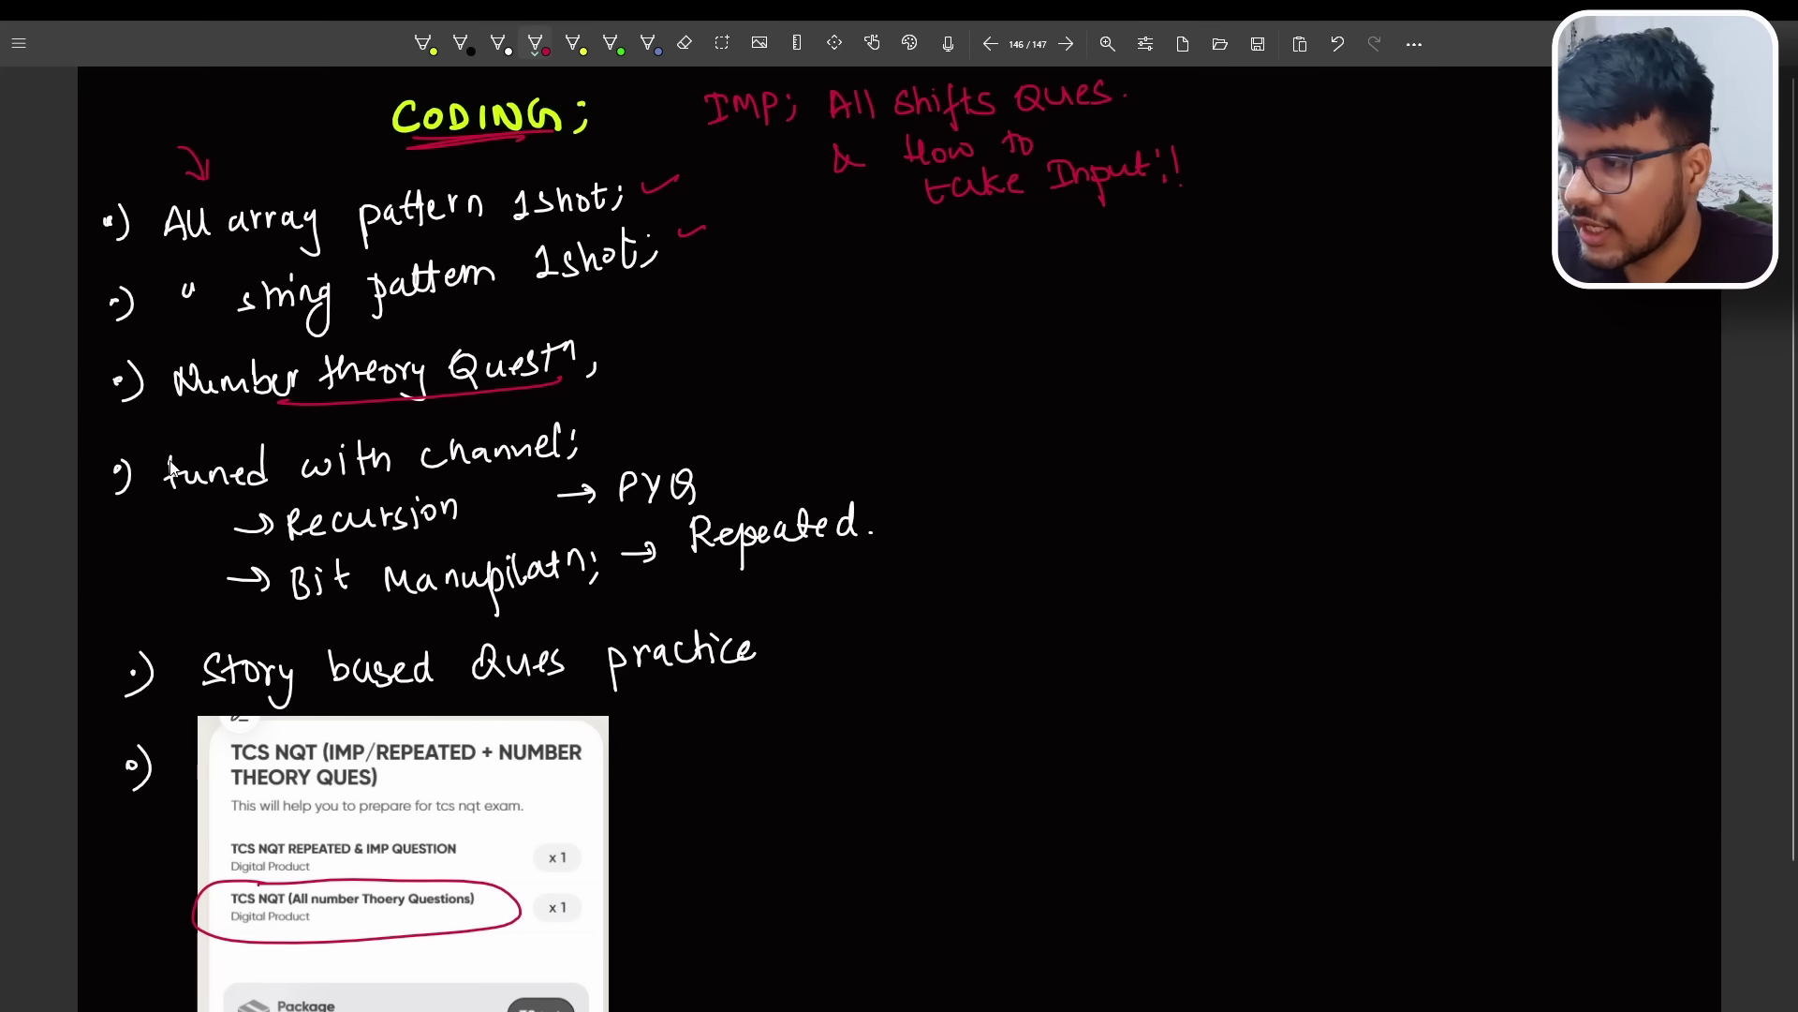
Tick Recursion and Bit Manipulation, brace PYQ/Repeated, underline Ques practice, and circle the ₹0+ price.
left_click_drag(198, 496, 554, 480)
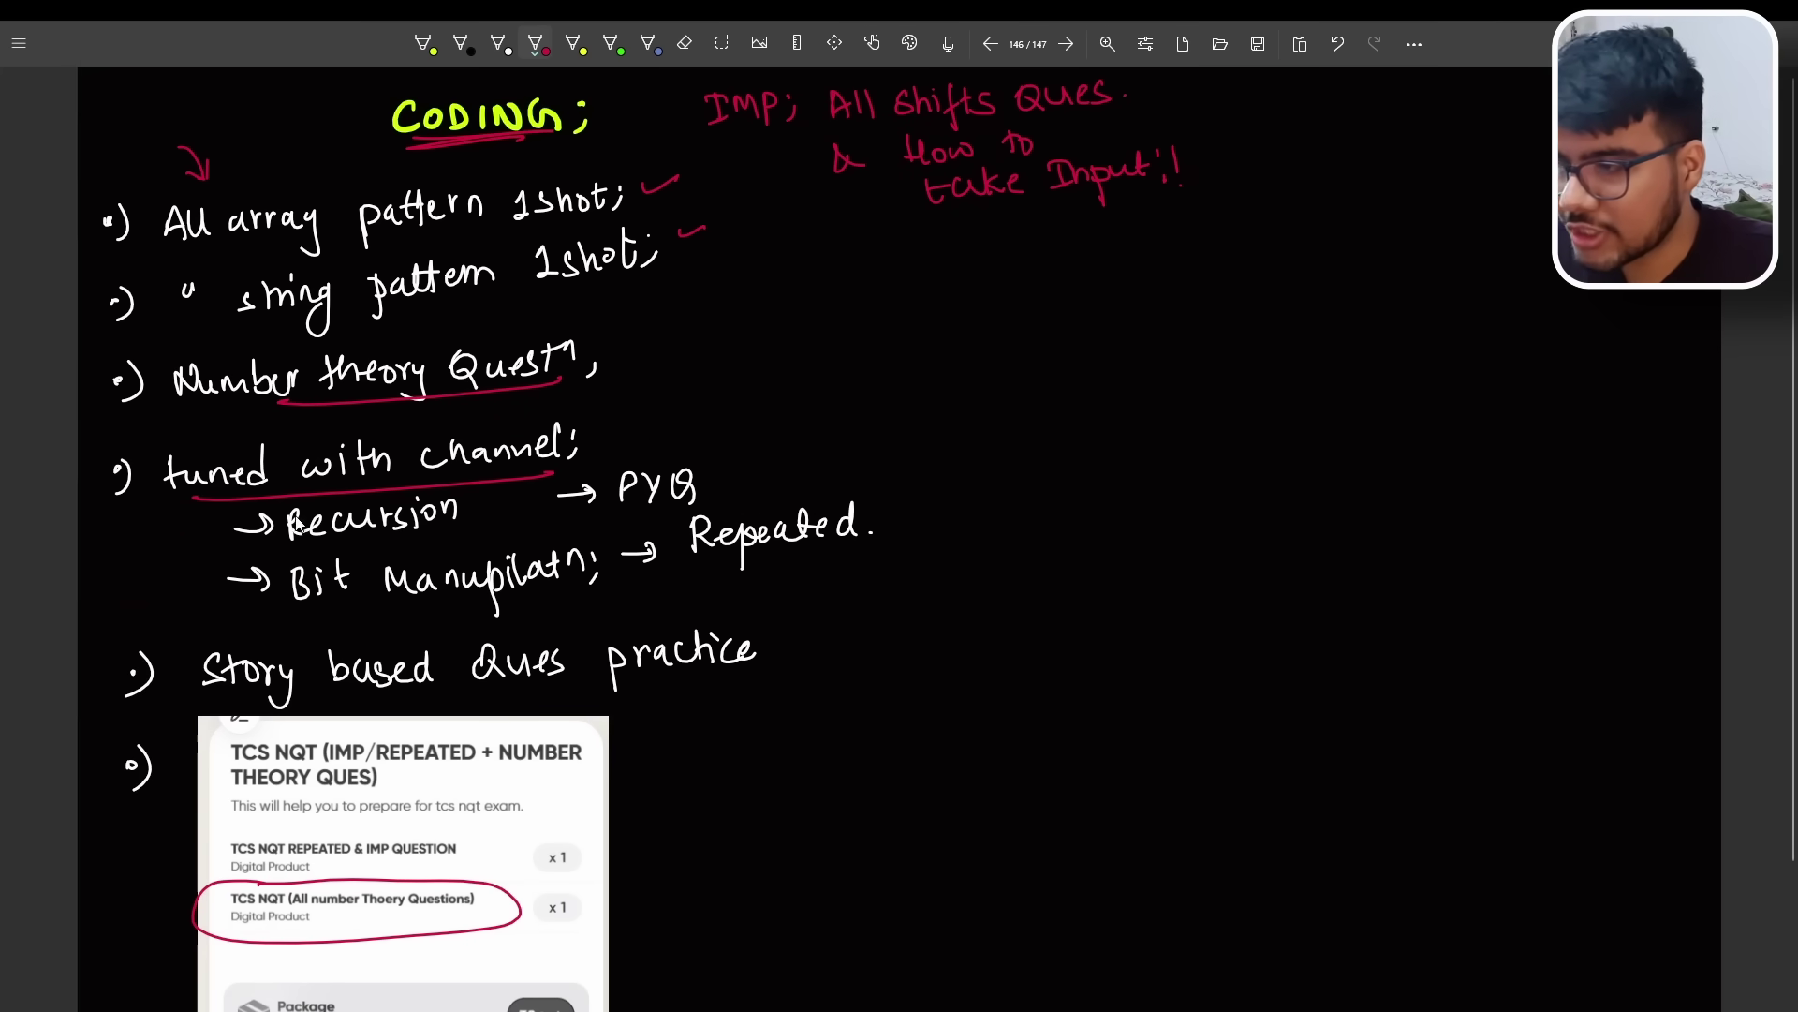
left_click_drag(194, 531, 239, 517)
left_click_drag(194, 585, 253, 565)
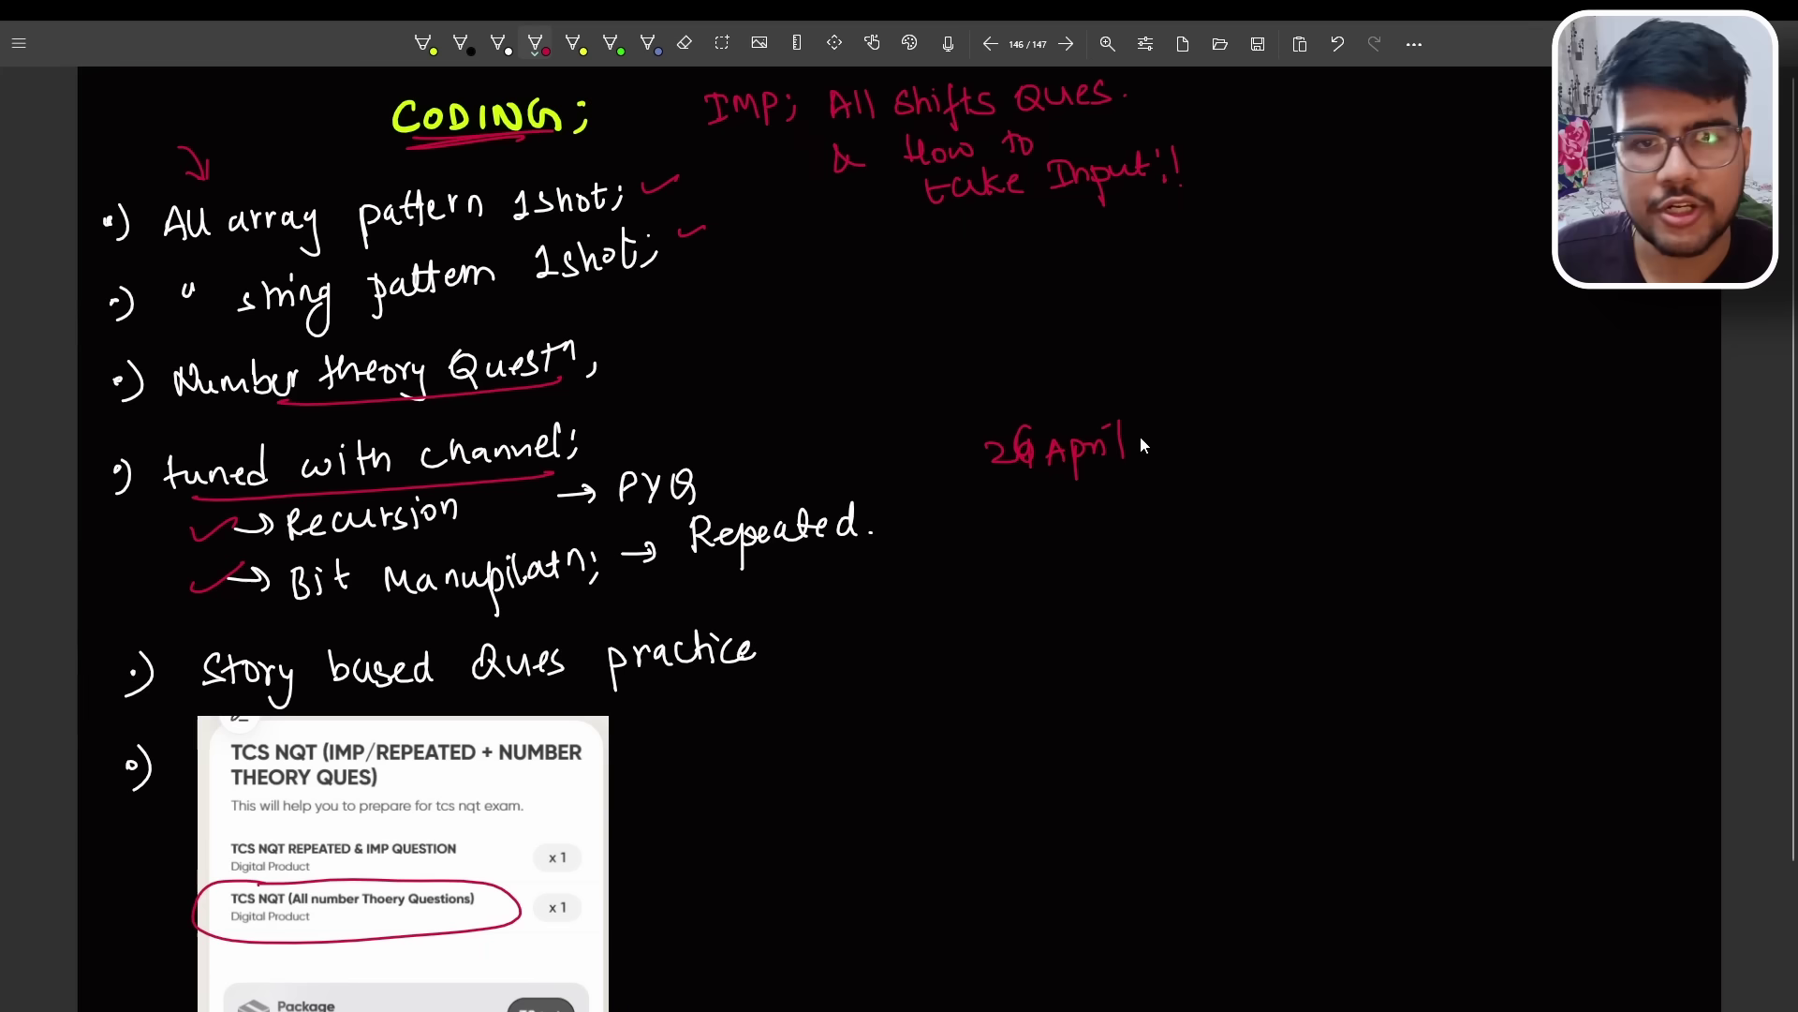
left_click_drag(499, 518, 534, 503)
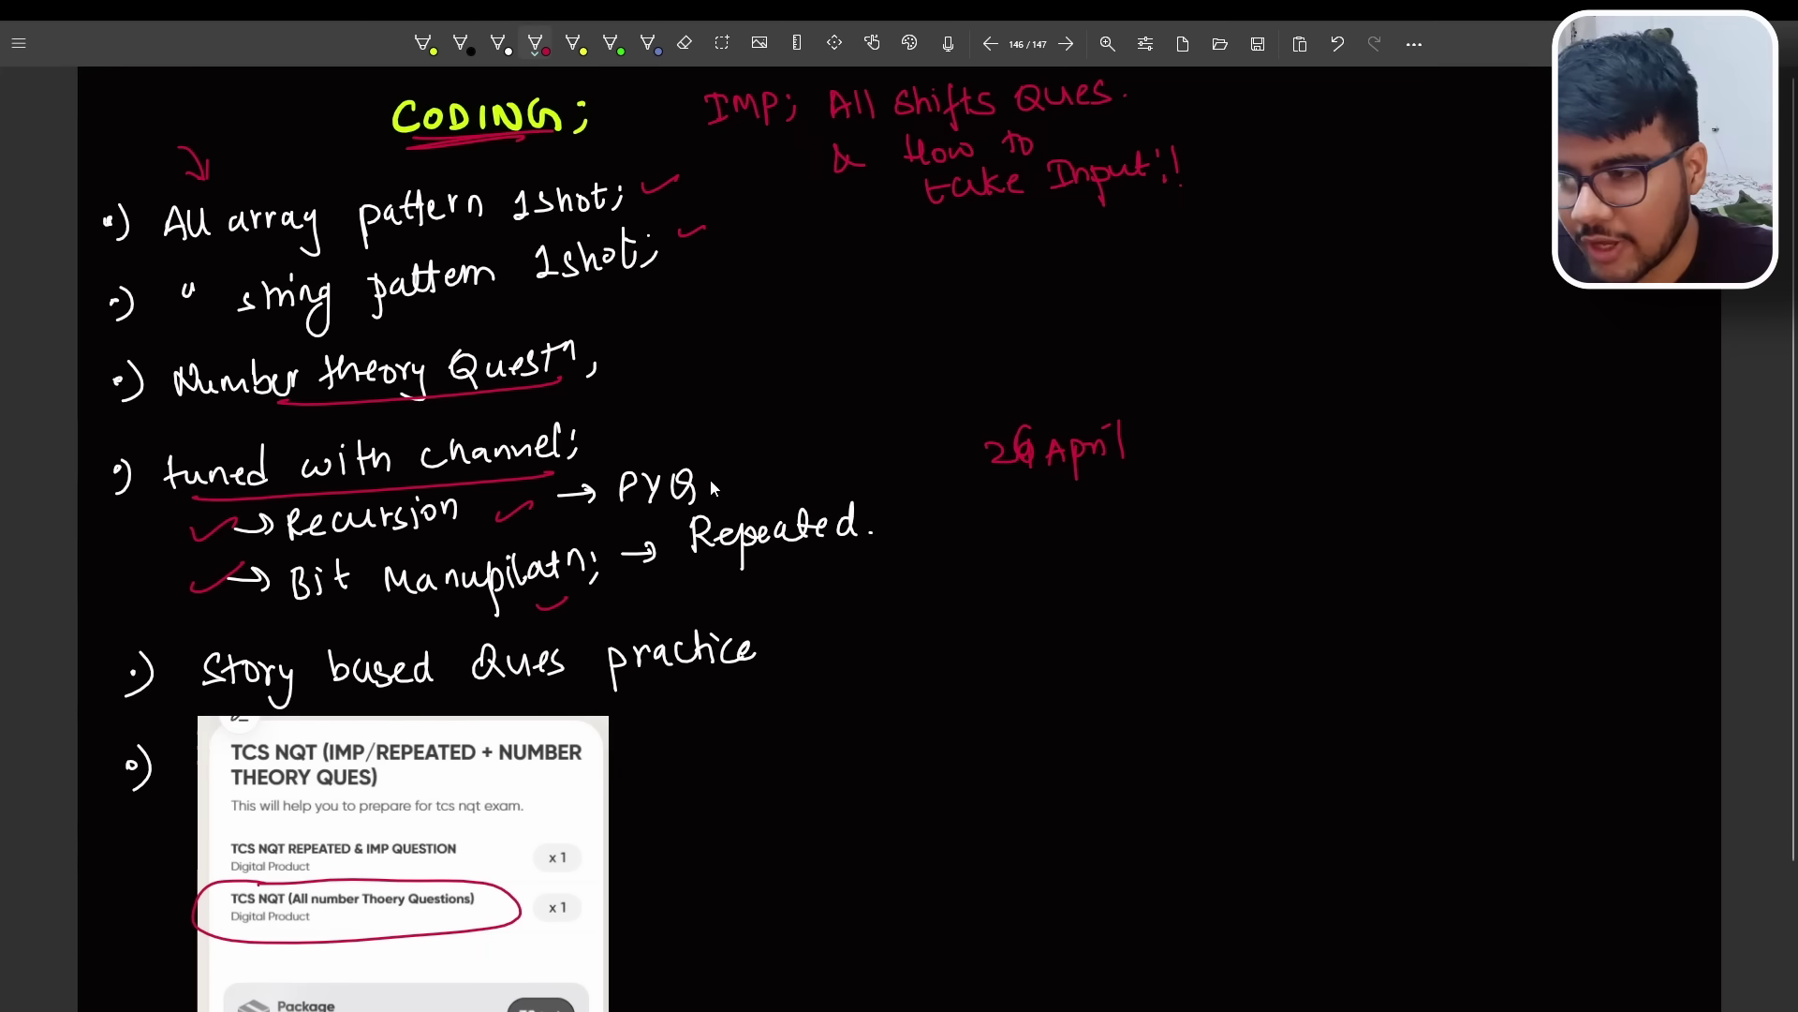
left_click_drag(840, 544, 860, 537)
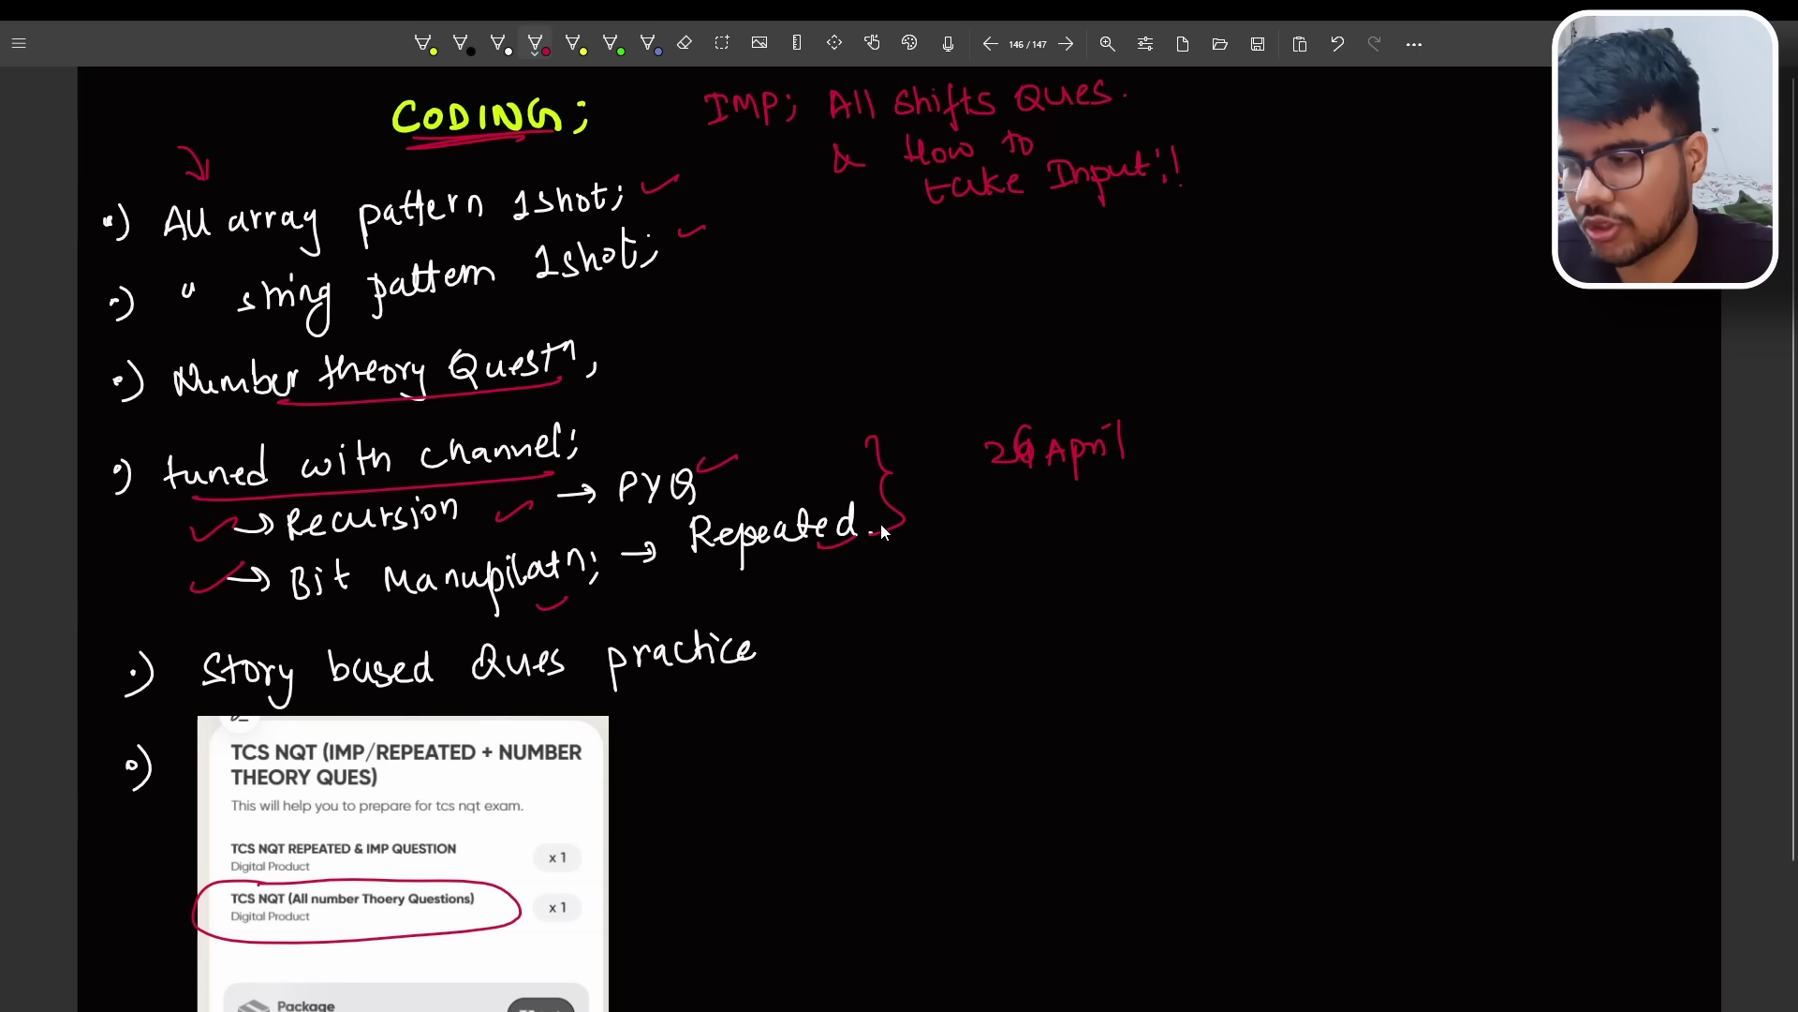
left_click_drag(461, 689, 754, 669)
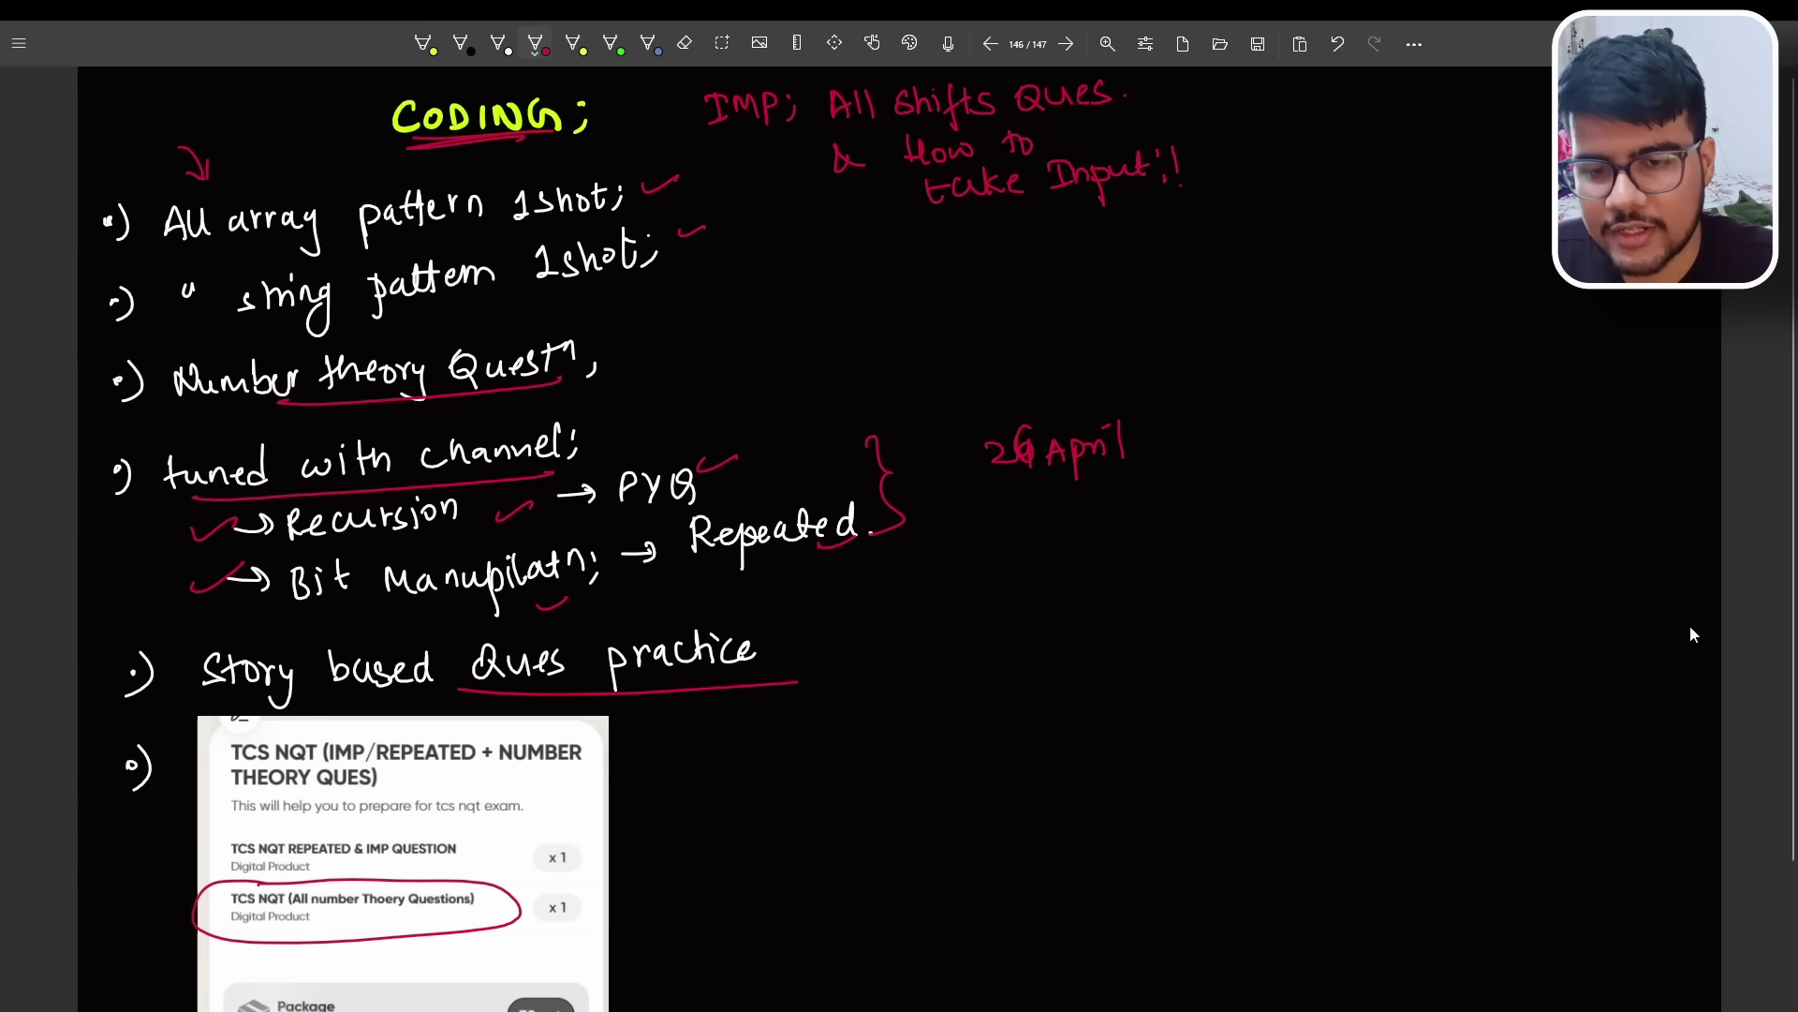
scroll(899, 562, "down", 3)
left_click_drag(626, 531, 639, 707)
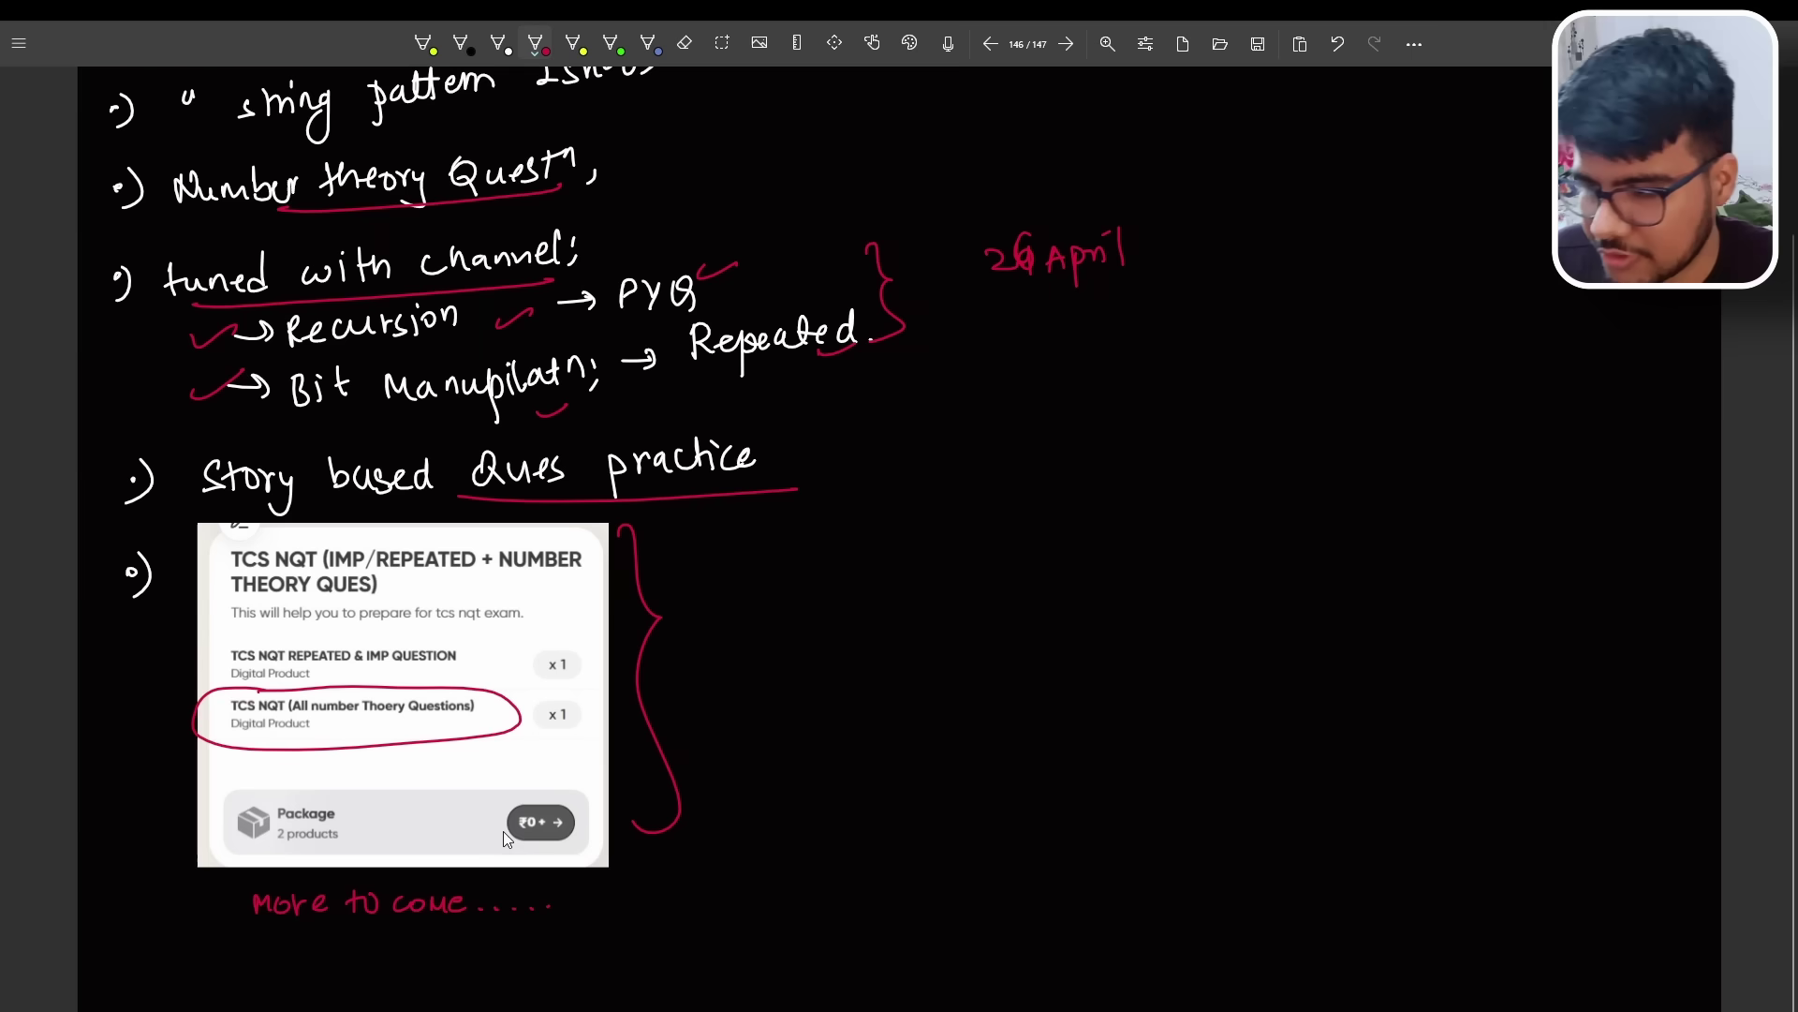
left_click_drag(503, 830, 510, 835)
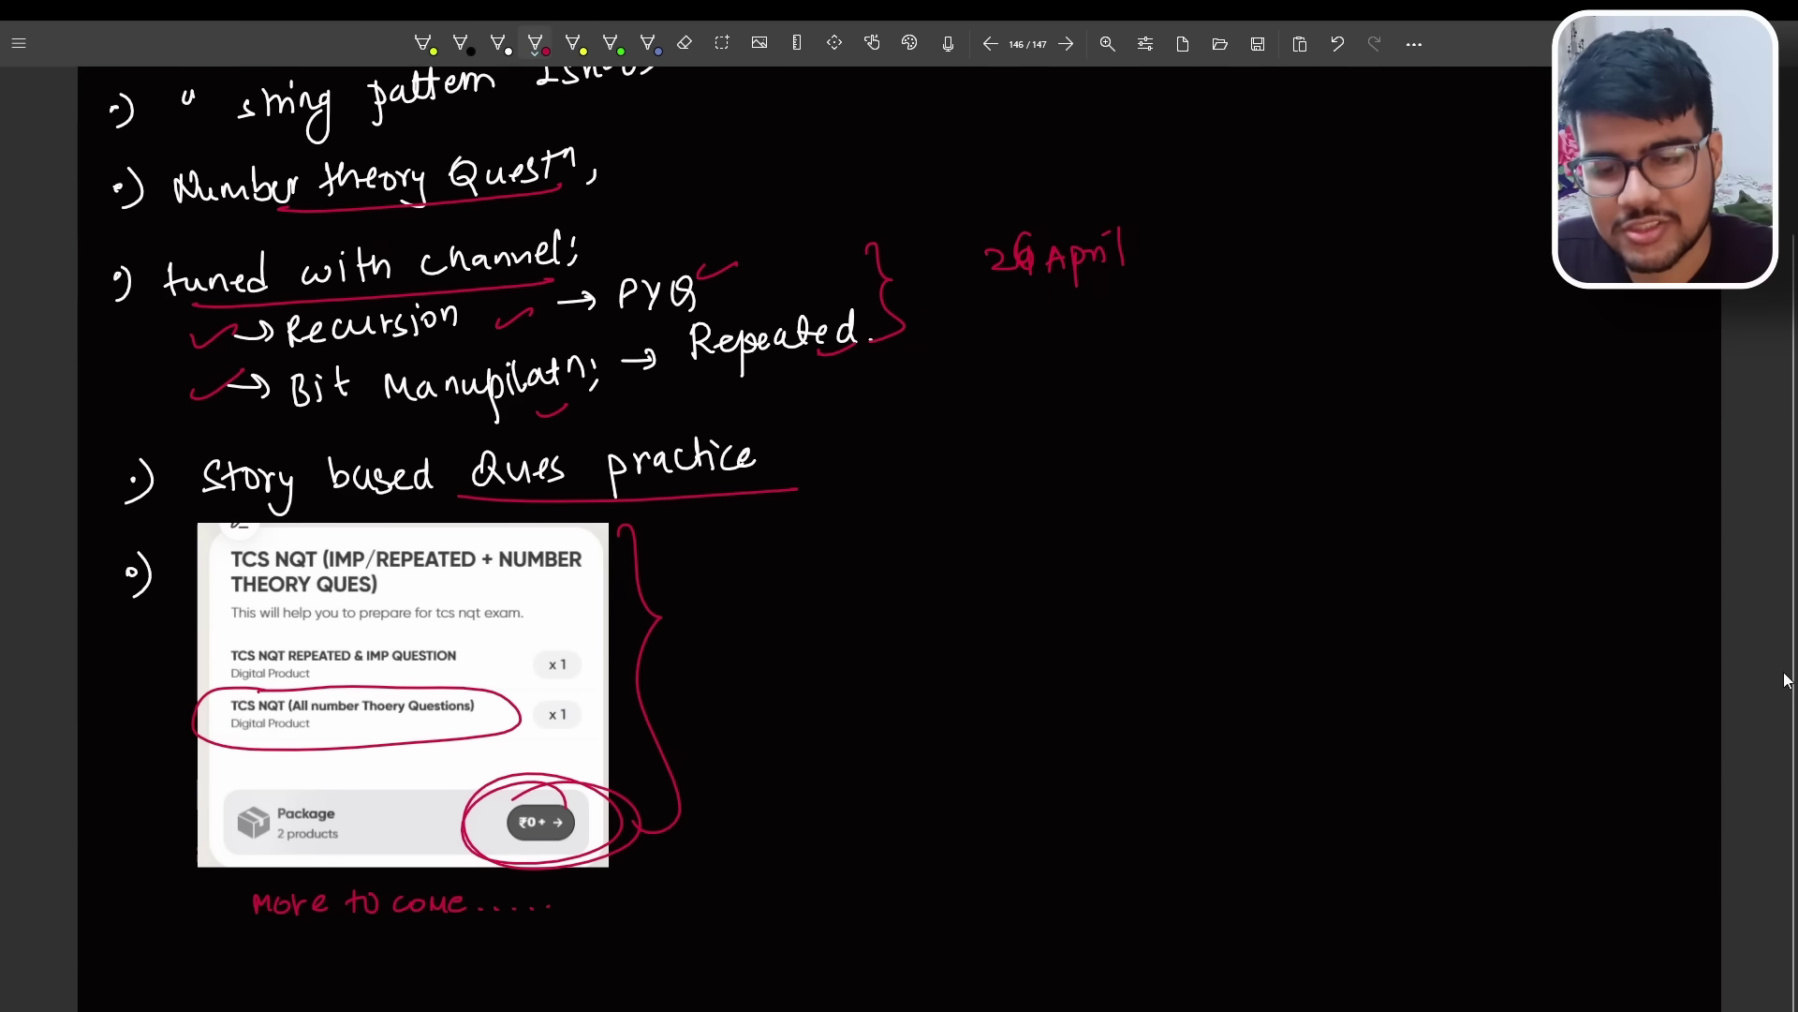
scroll(1770, 732, "up", 2)
scroll(1770, 782, "up", 1)
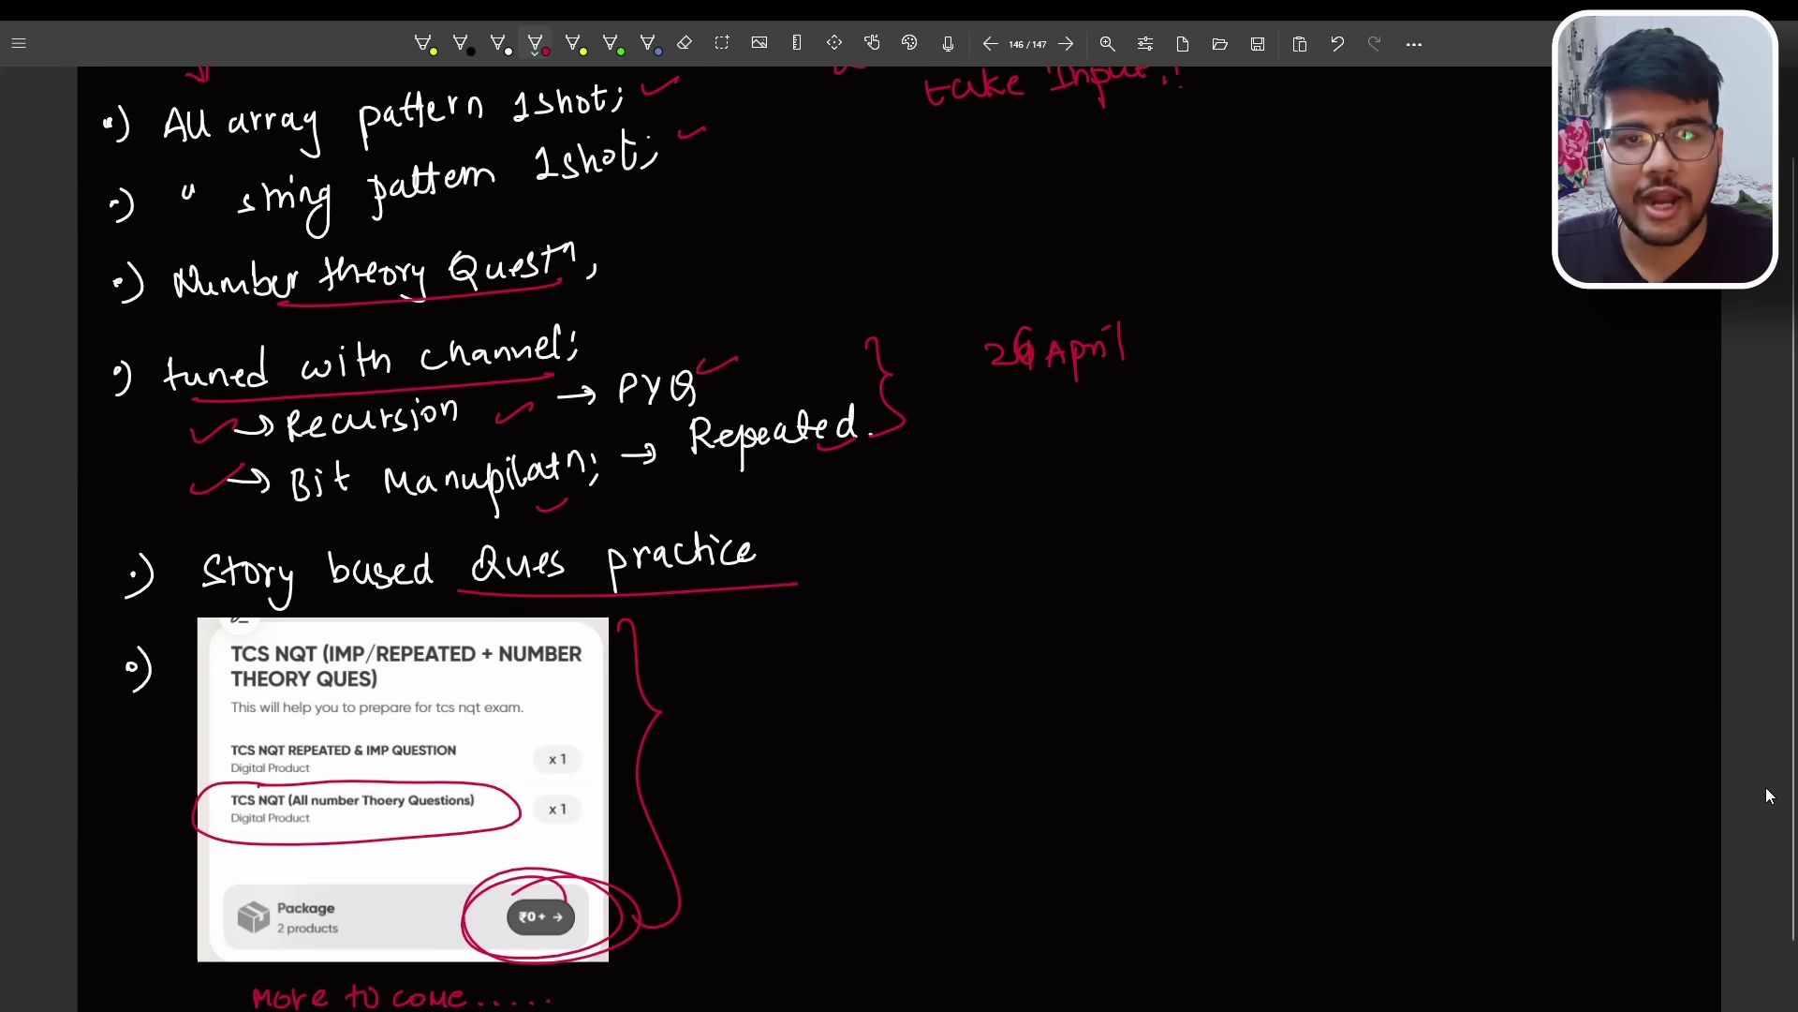
scroll(1767, 787, "up", 2)
scroll(1738, 847, "up", 1)
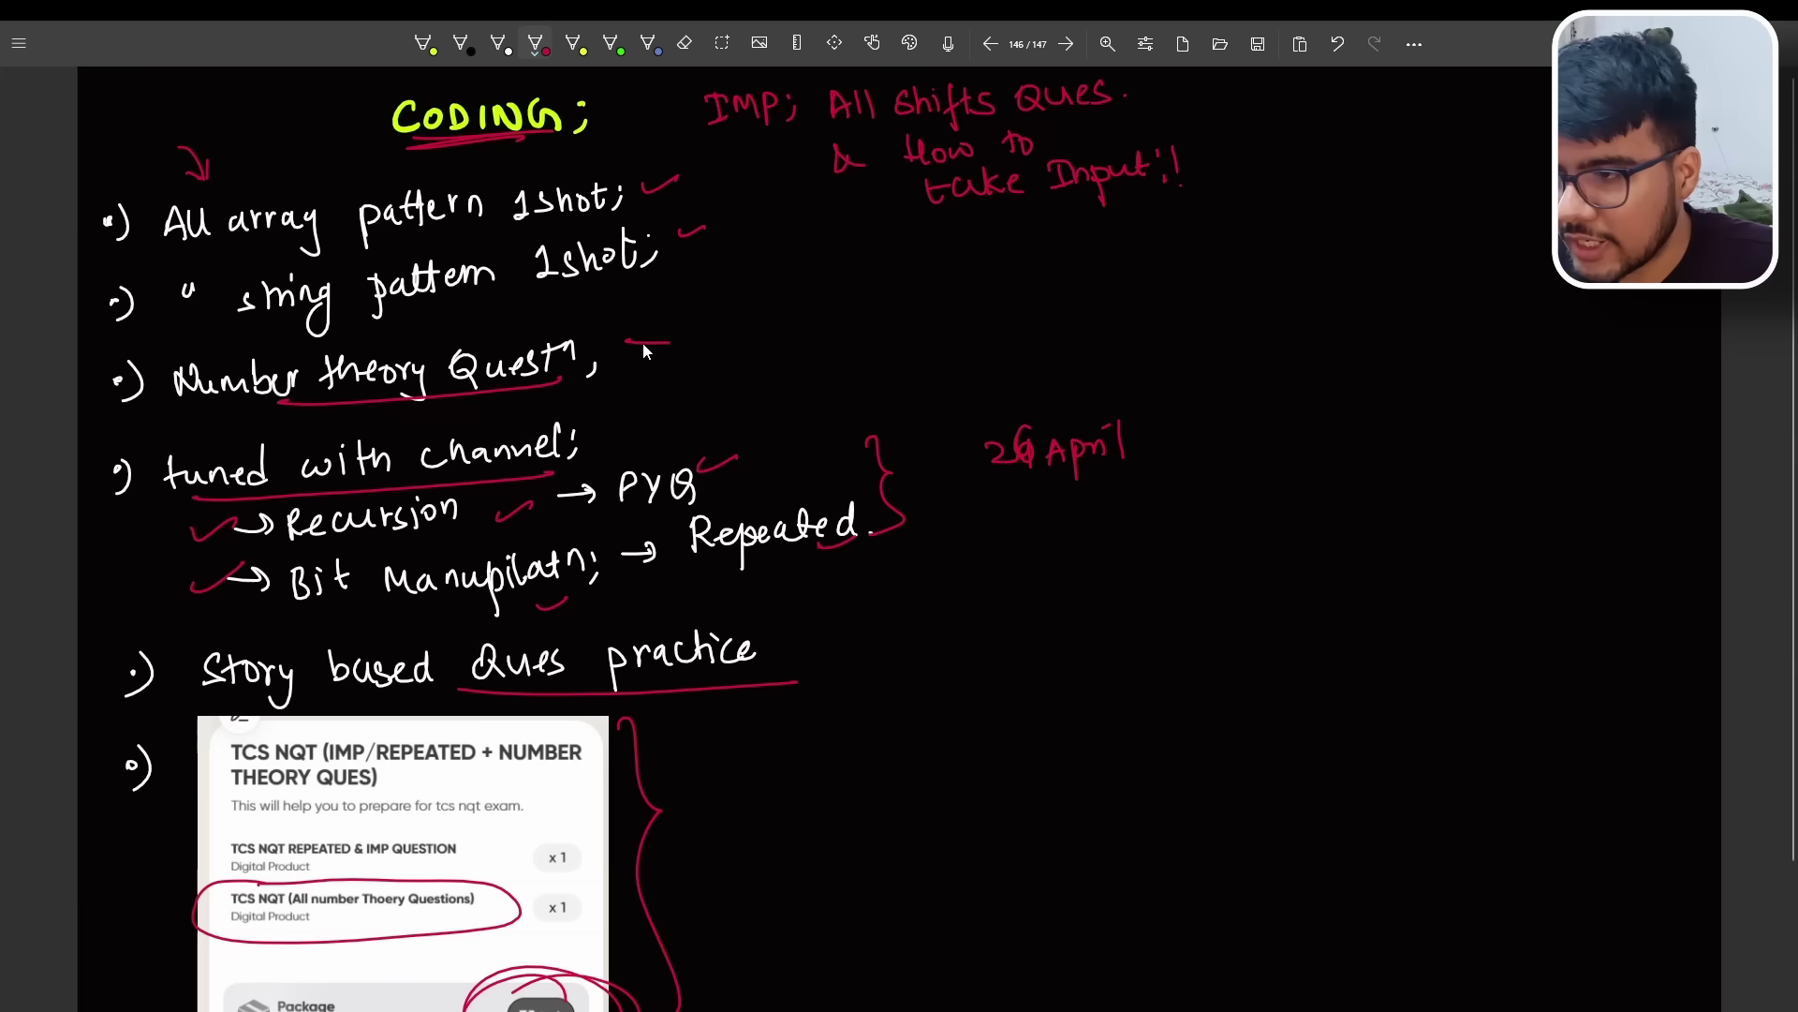
Draw a red arrow from Number theory, brace and underline the IMP note, then add a yellow tick.
left_click_drag(642, 342, 752, 341)
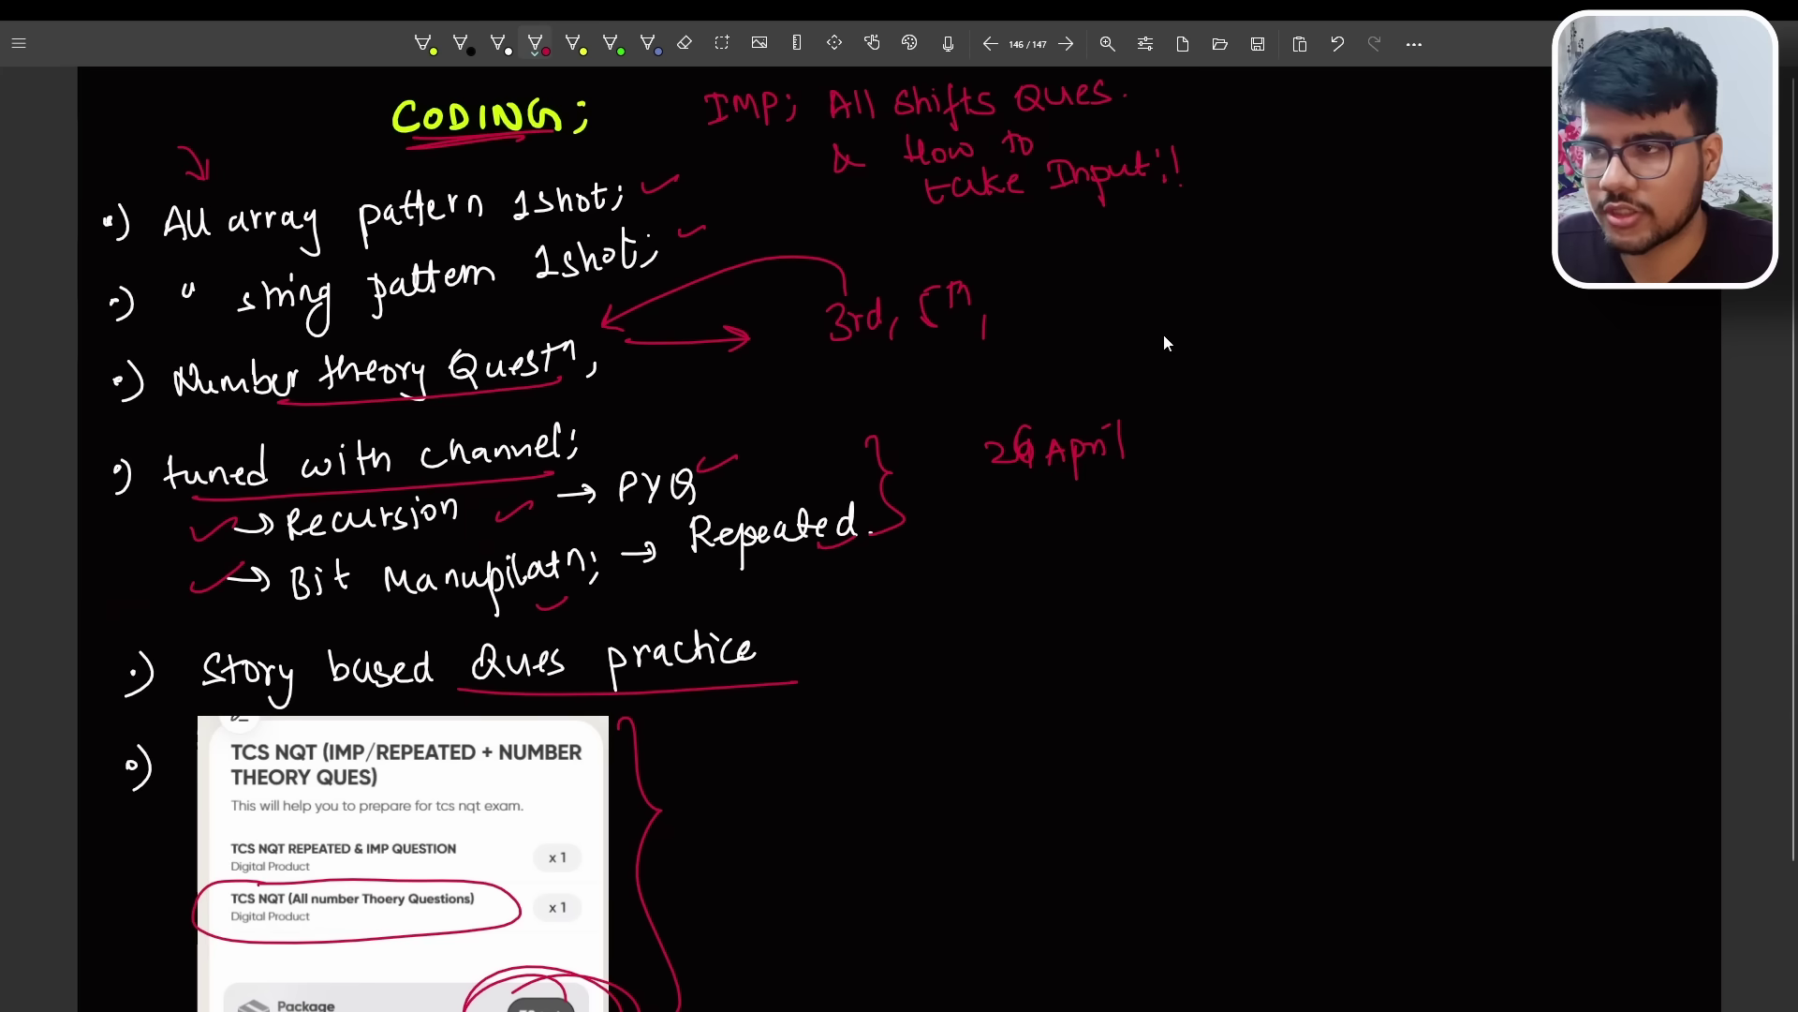
mouse_move(702, 87)
left_mouse_down()
mouse_move(689, 156)
mouse_move(815, 230)
left_mouse_up()
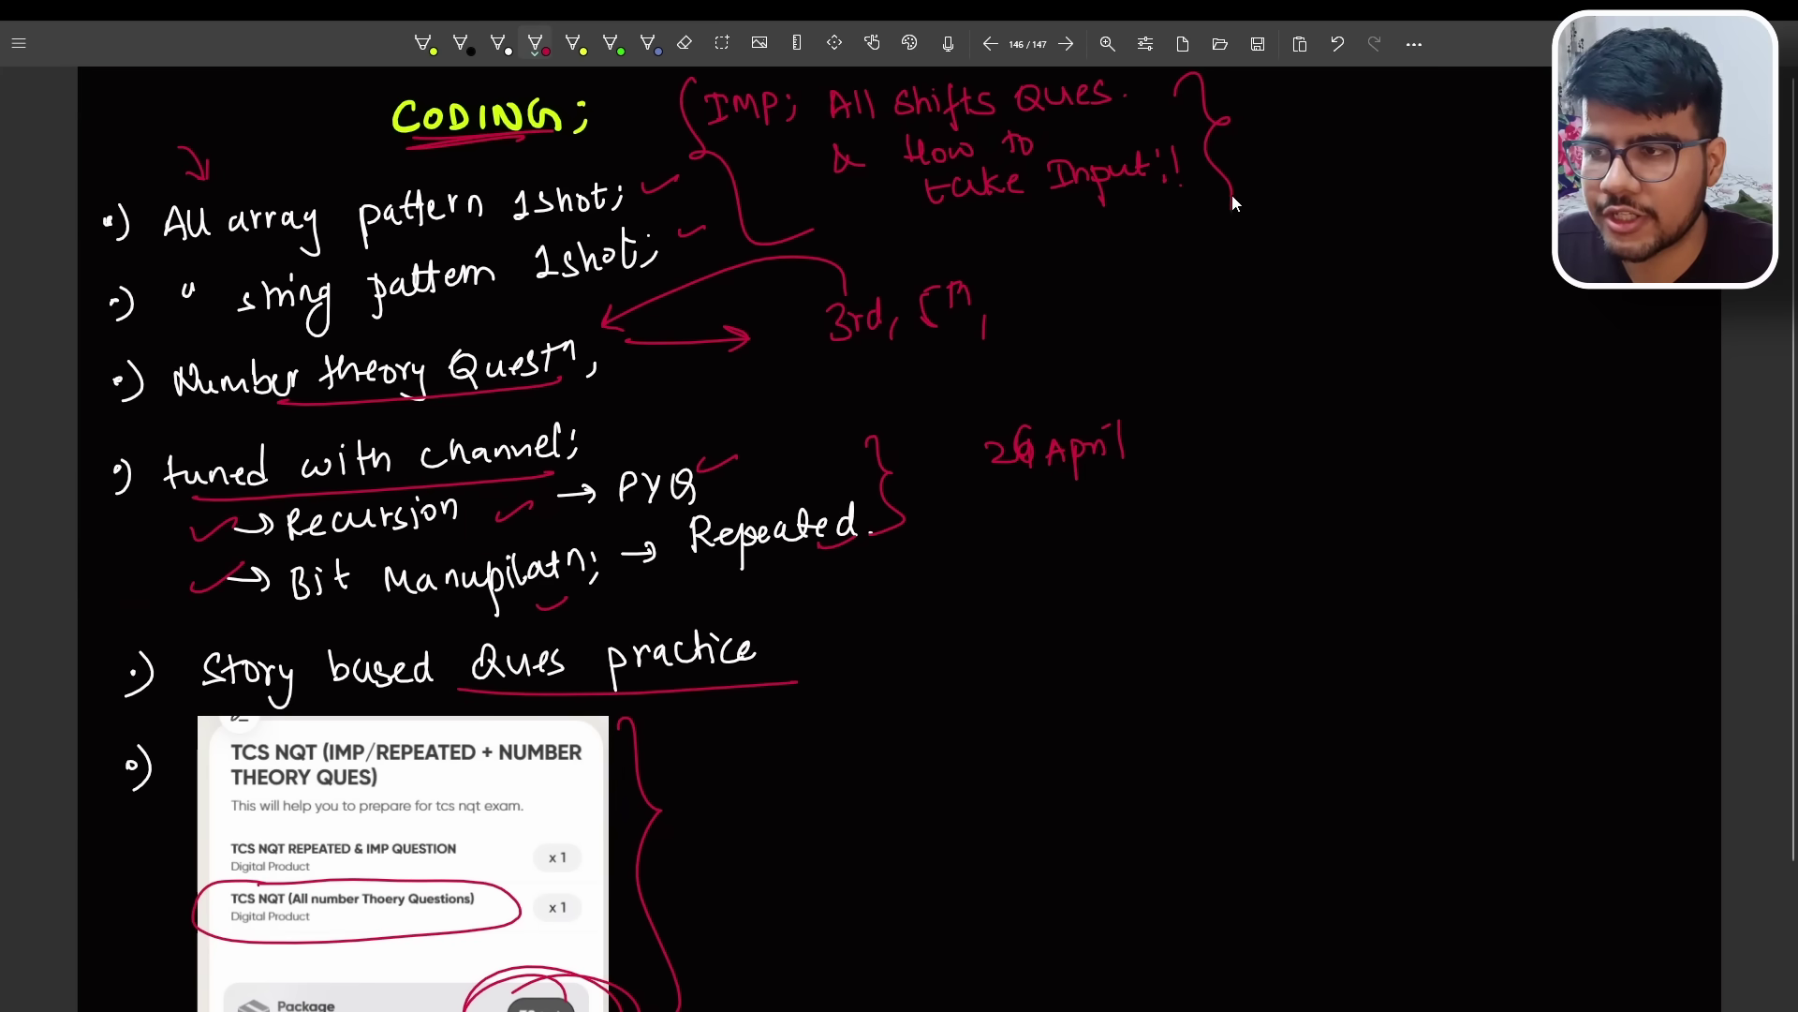
left_click_drag(833, 127, 1163, 124)
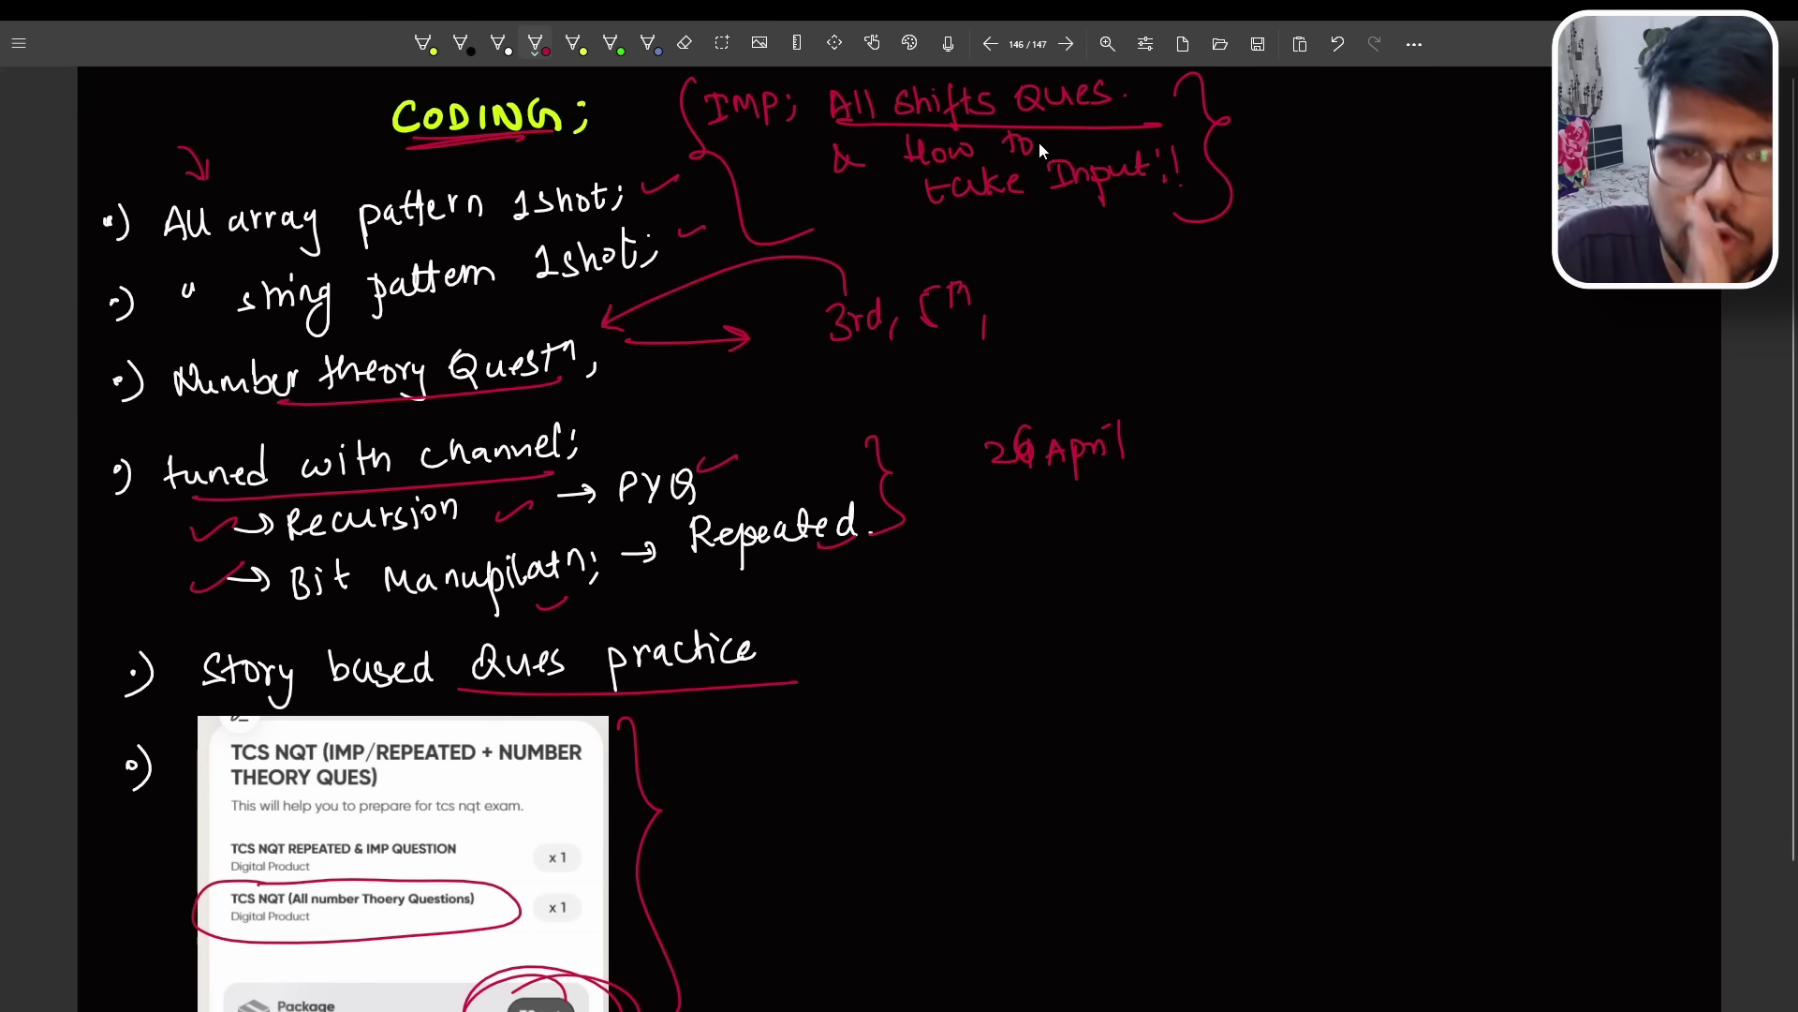
left_click_drag(923, 209, 1132, 204)
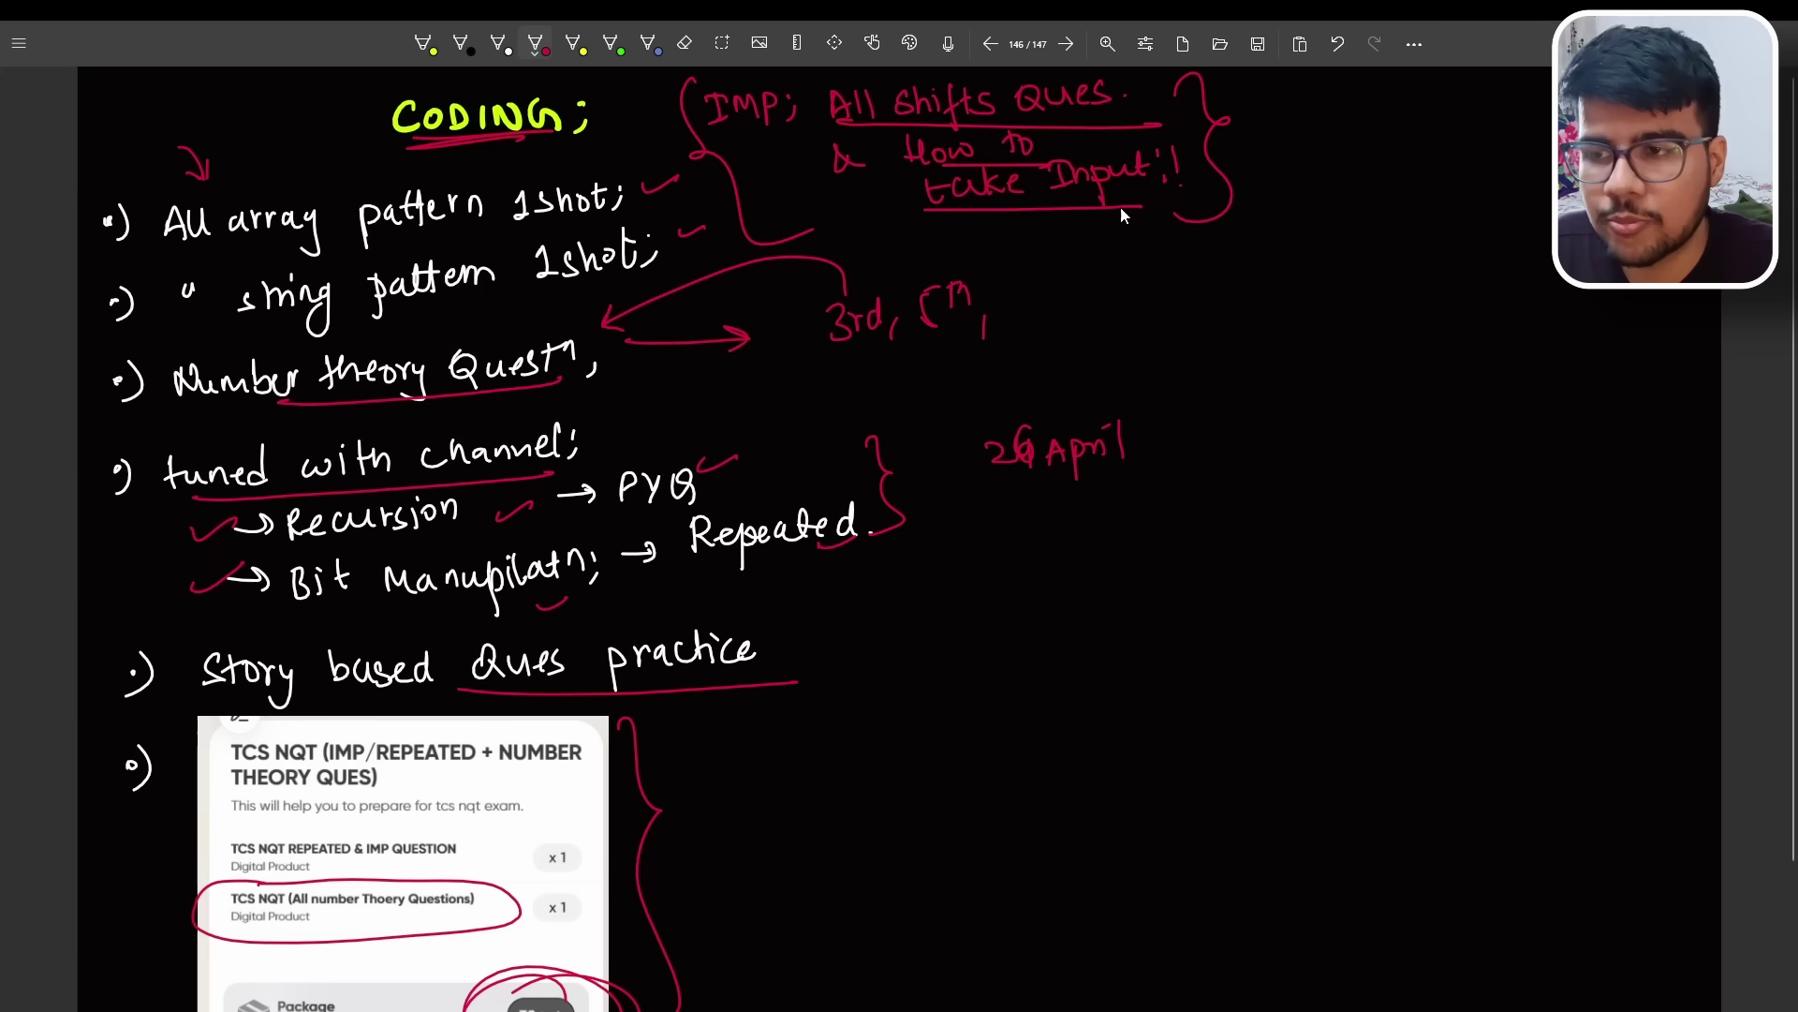
left_click(574, 44)
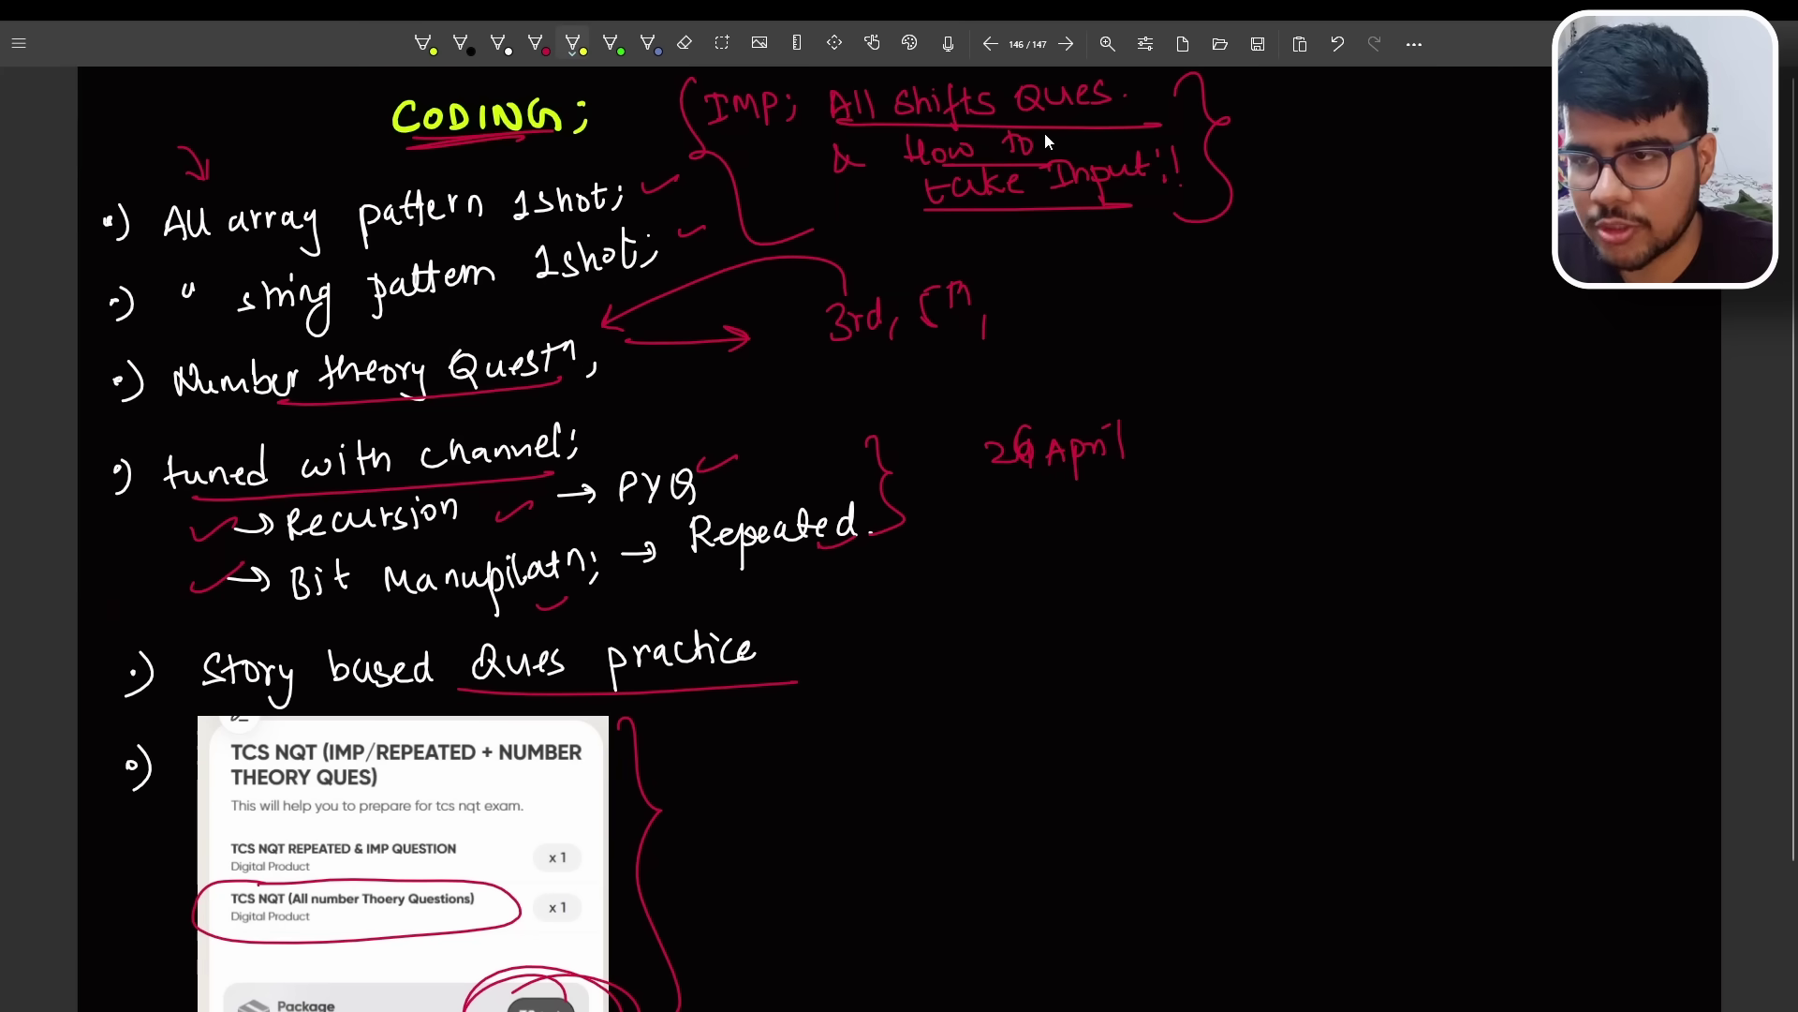
left_click_drag(1120, 228, 1175, 198)
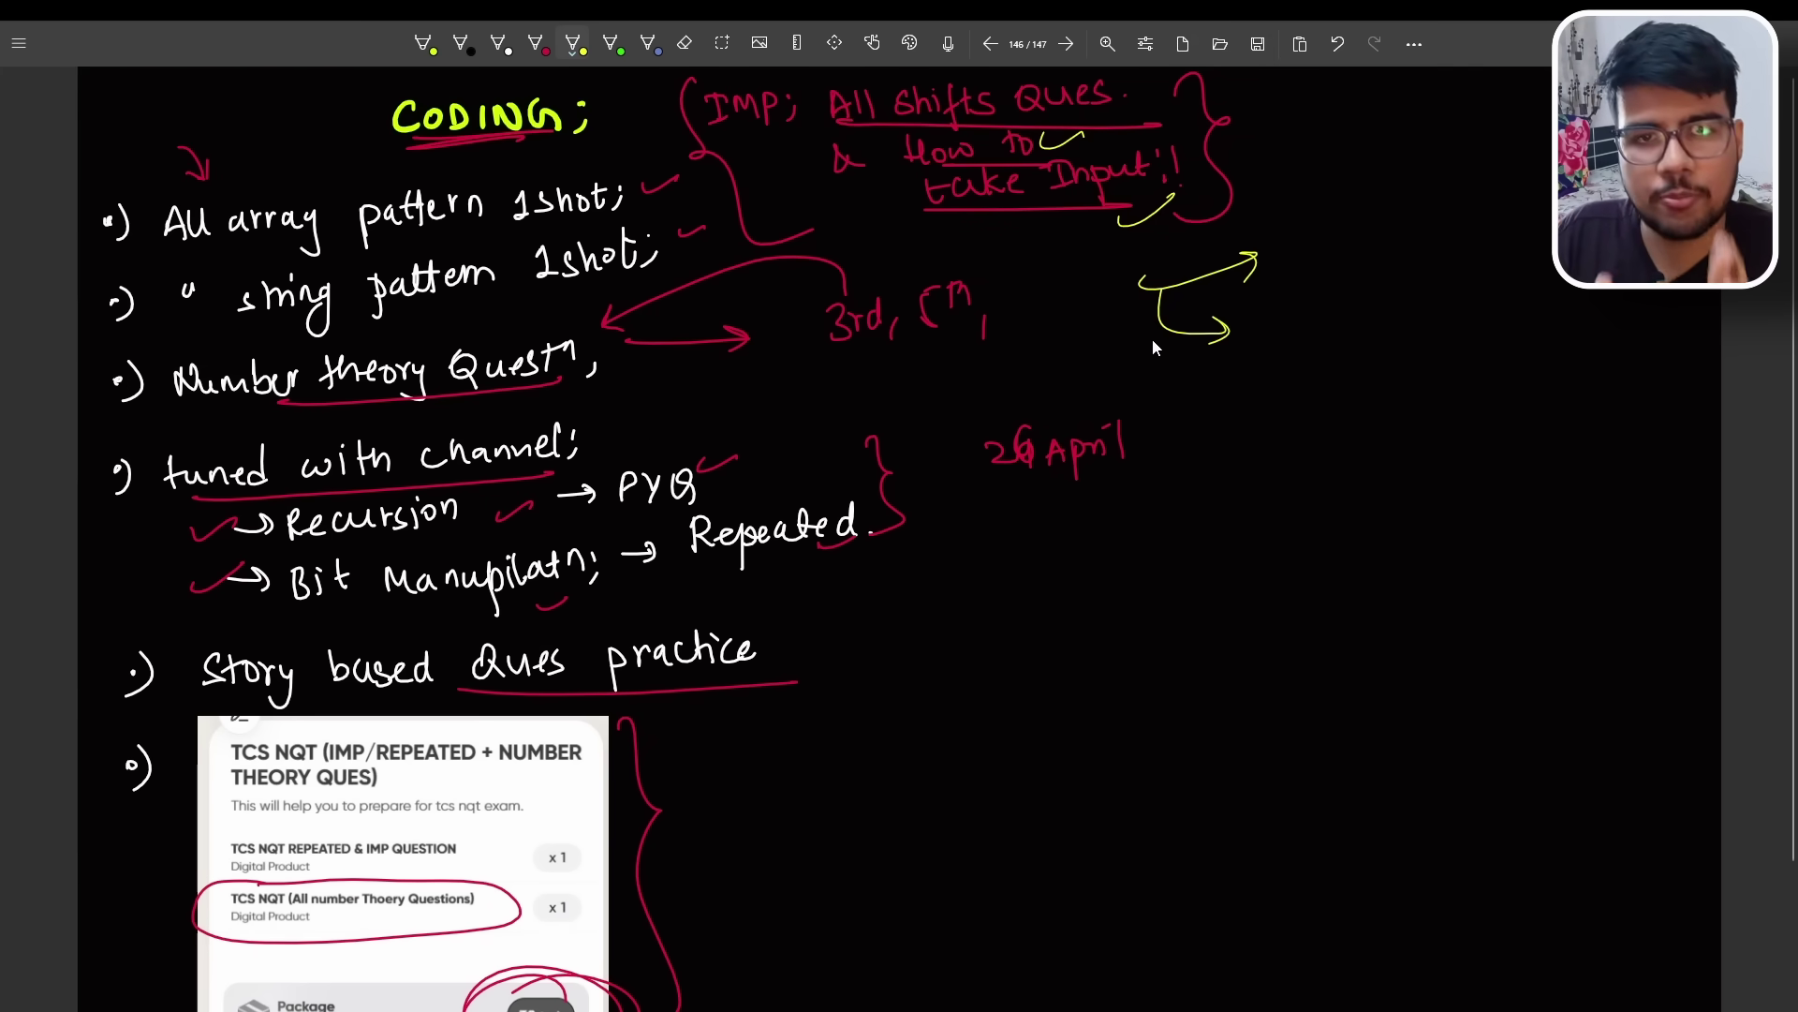
scroll(1152, 339, "down", 3)
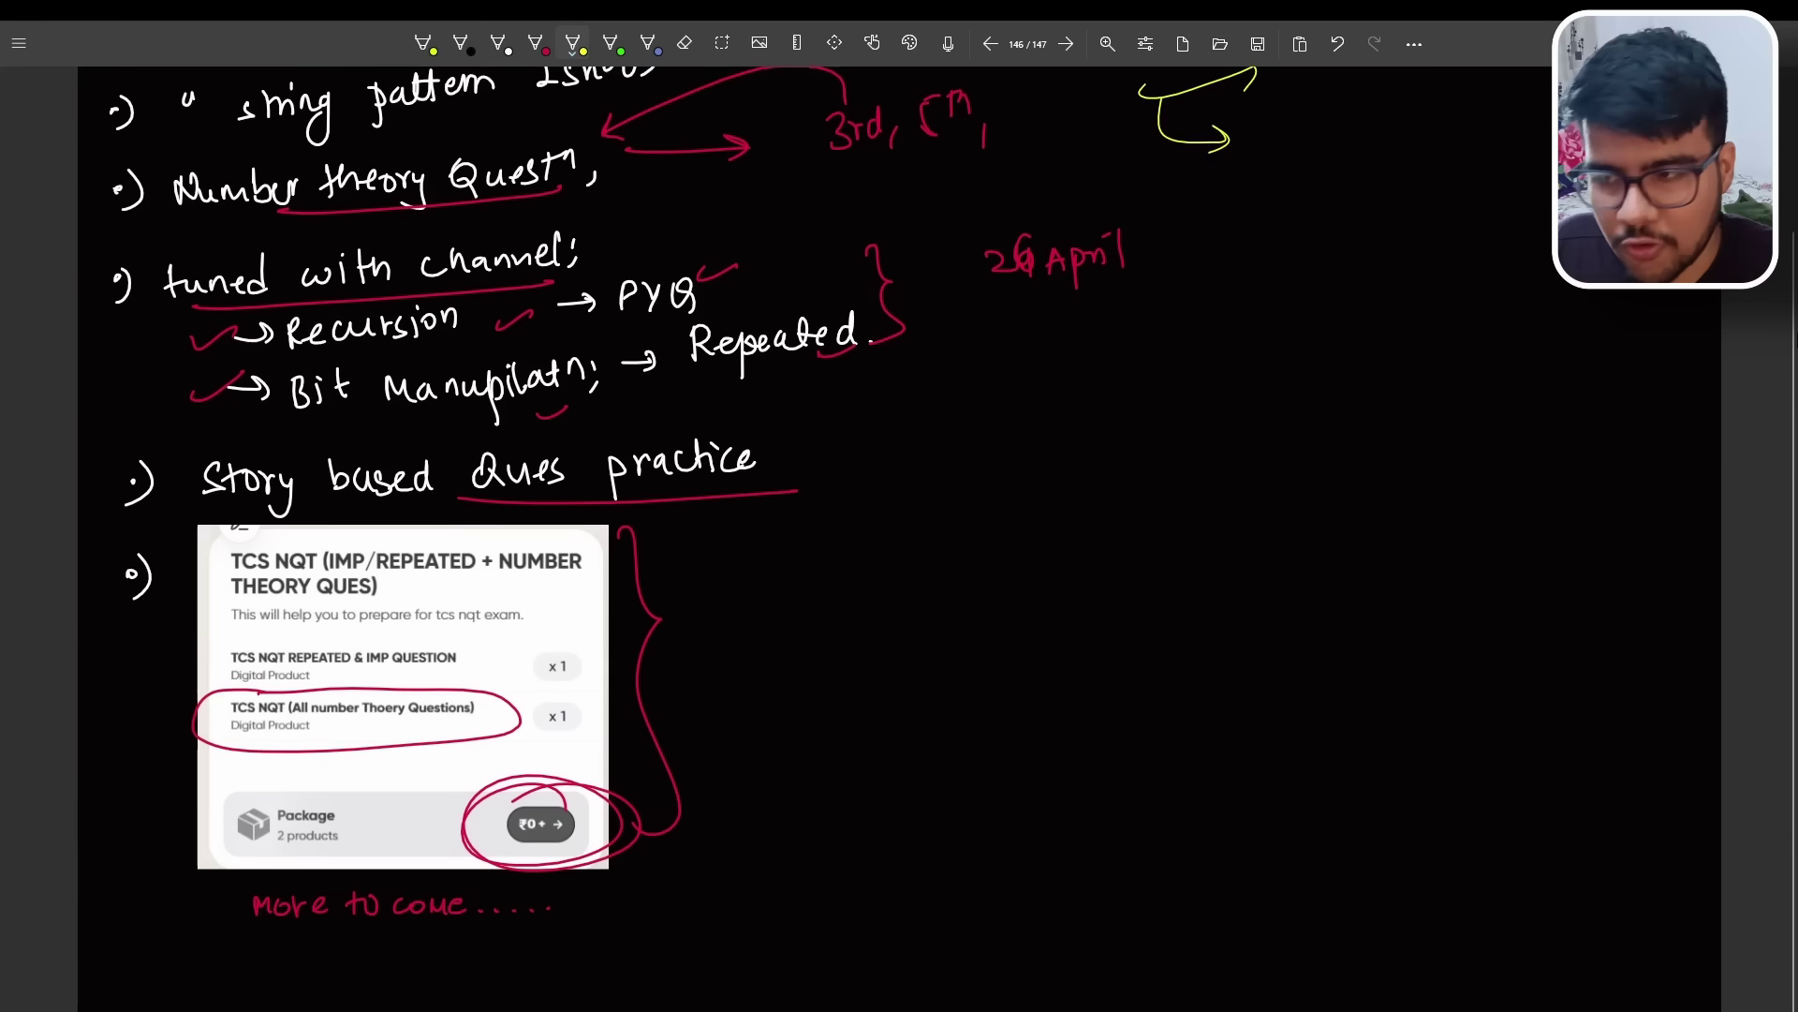
Write '19 days' under the 26 April date and draw an oval around it.
mouse_move(1064, 354)
left_mouse_down()
mouse_move(1063, 400)
mouse_move(1089, 410)
mouse_move(1140, 379)
mouse_move(1181, 401)
left_mouse_up()
left_click_drag(1187, 362, 1195, 382)
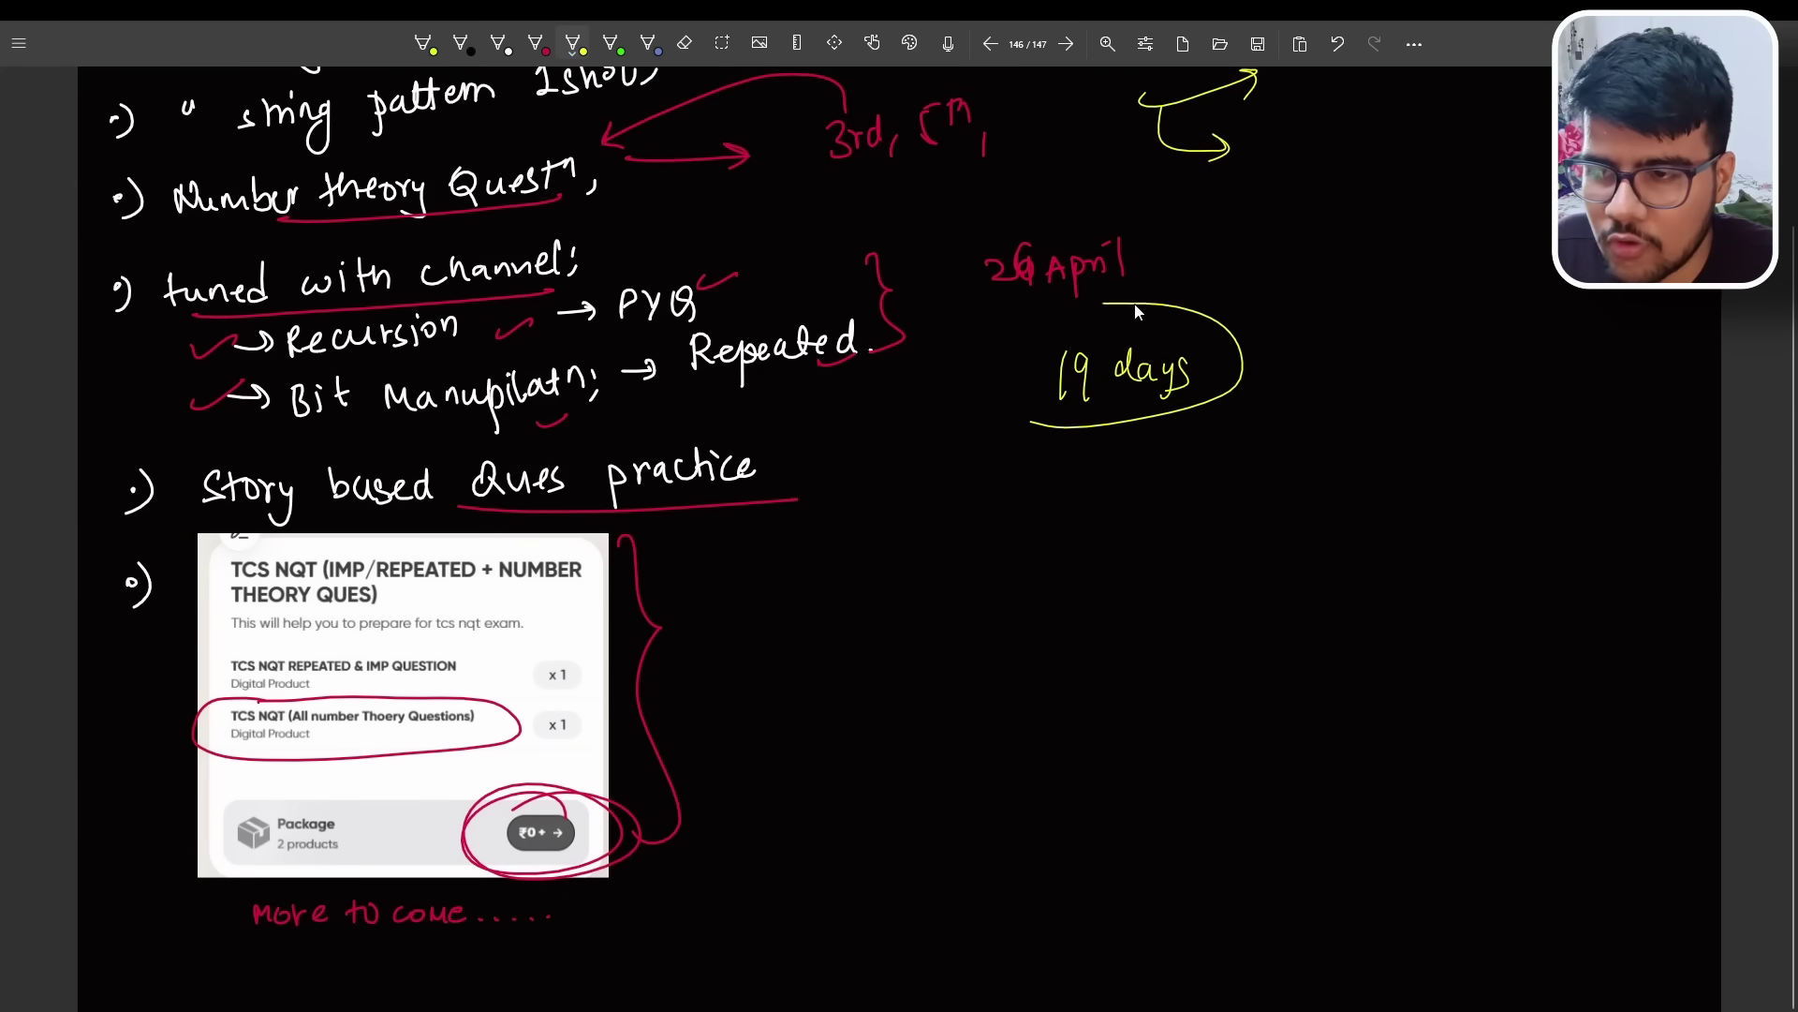
left_click_drag(1068, 432, 1013, 426)
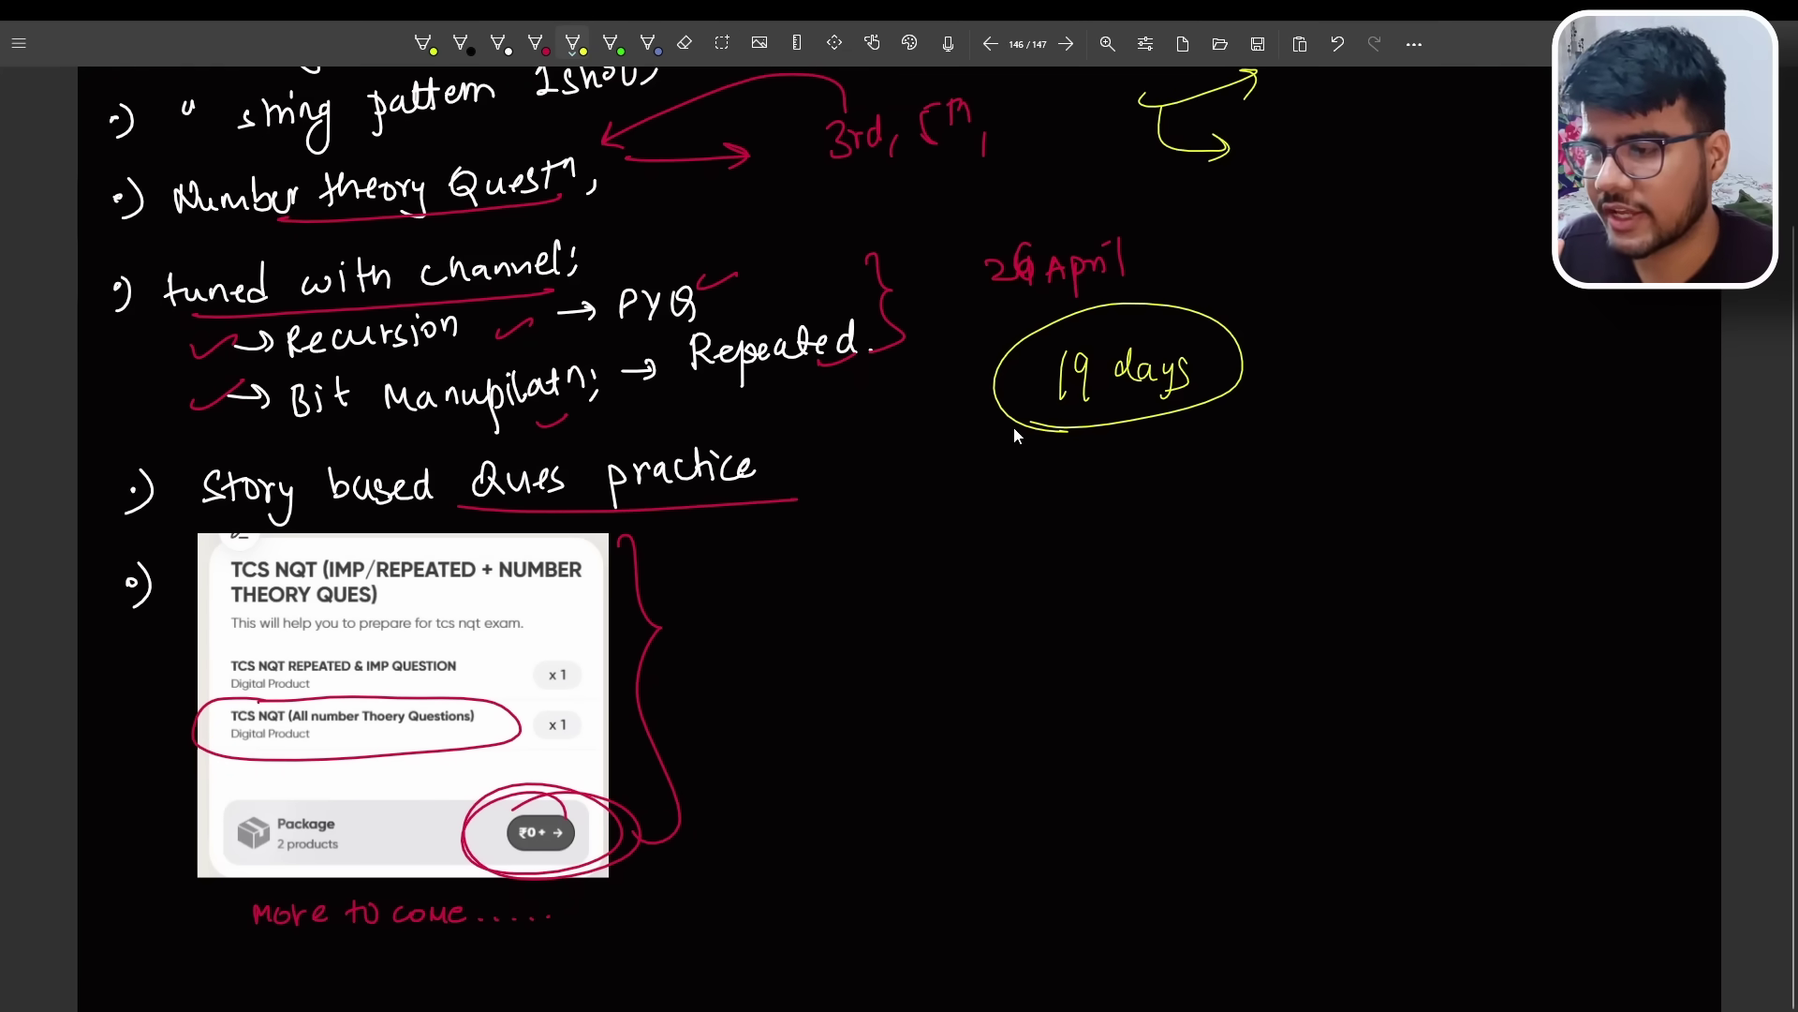
On the webinar promo page, draw a green arrow pointing down to the session card.
left_click(1066, 44)
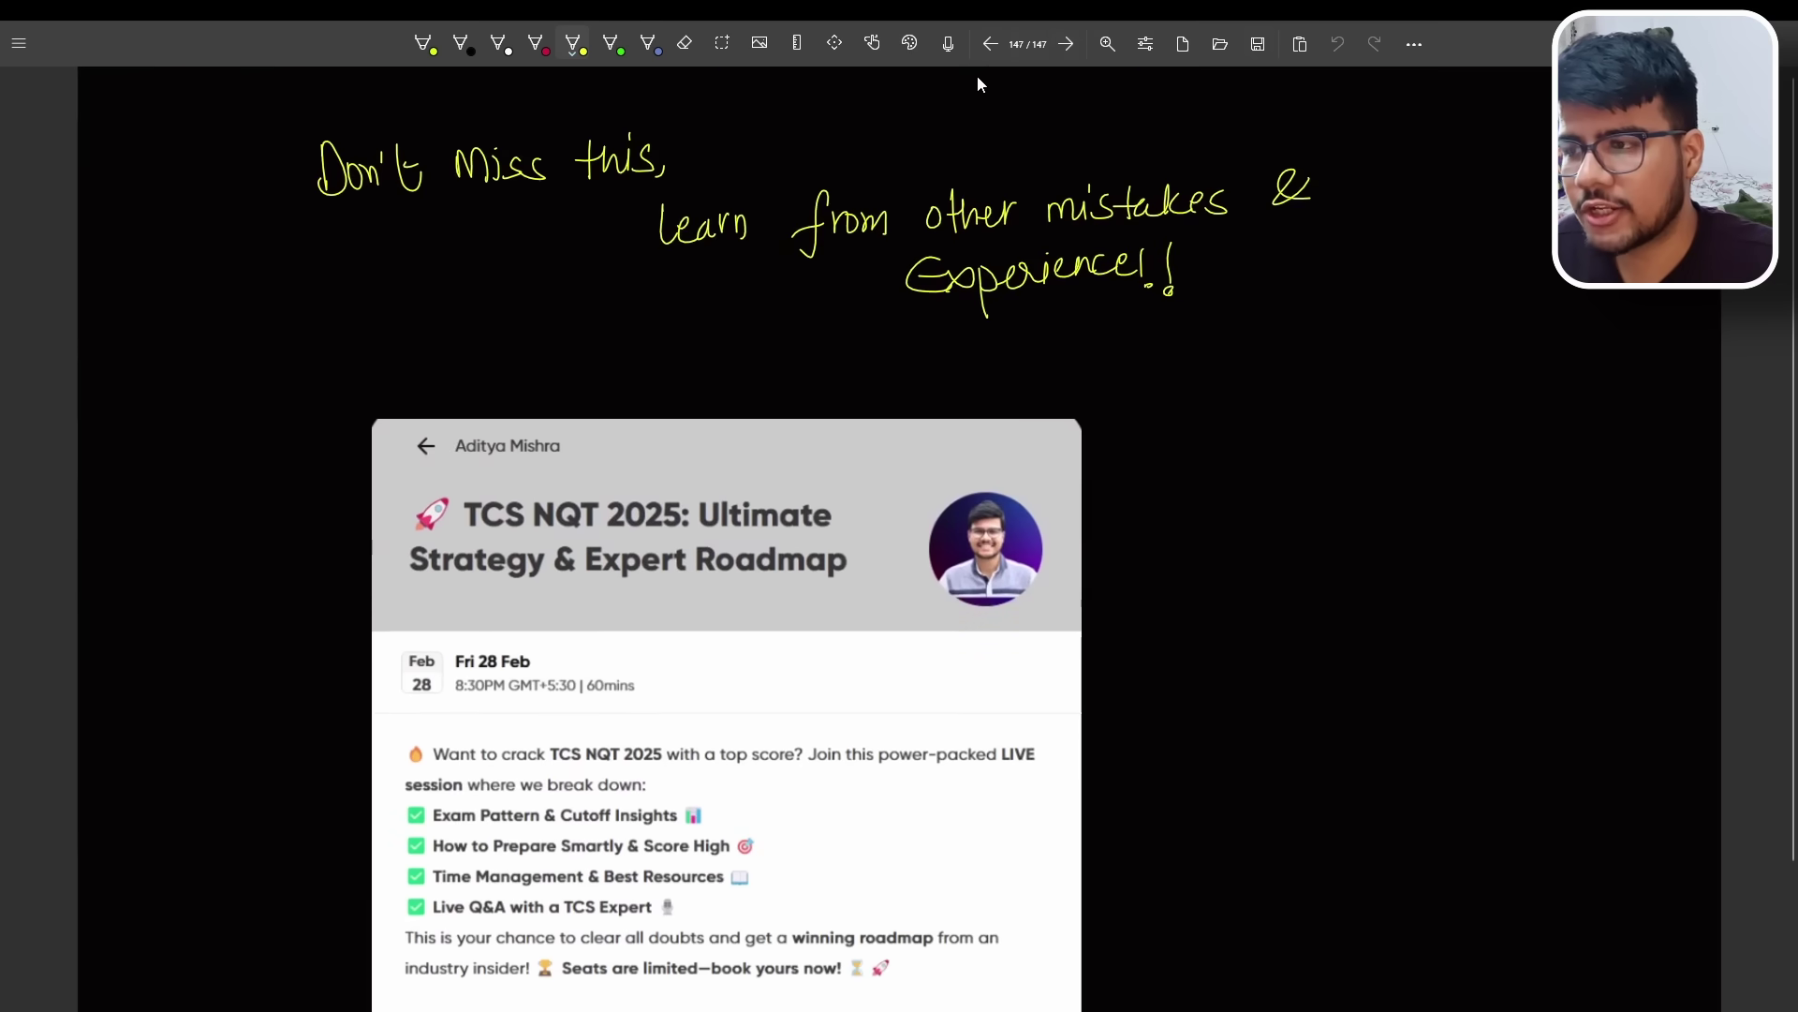
left_click(610, 44)
mouse_move(277, 279)
left_mouse_down()
mouse_move(407, 400)
mouse_move(415, 377)
left_mouse_up()
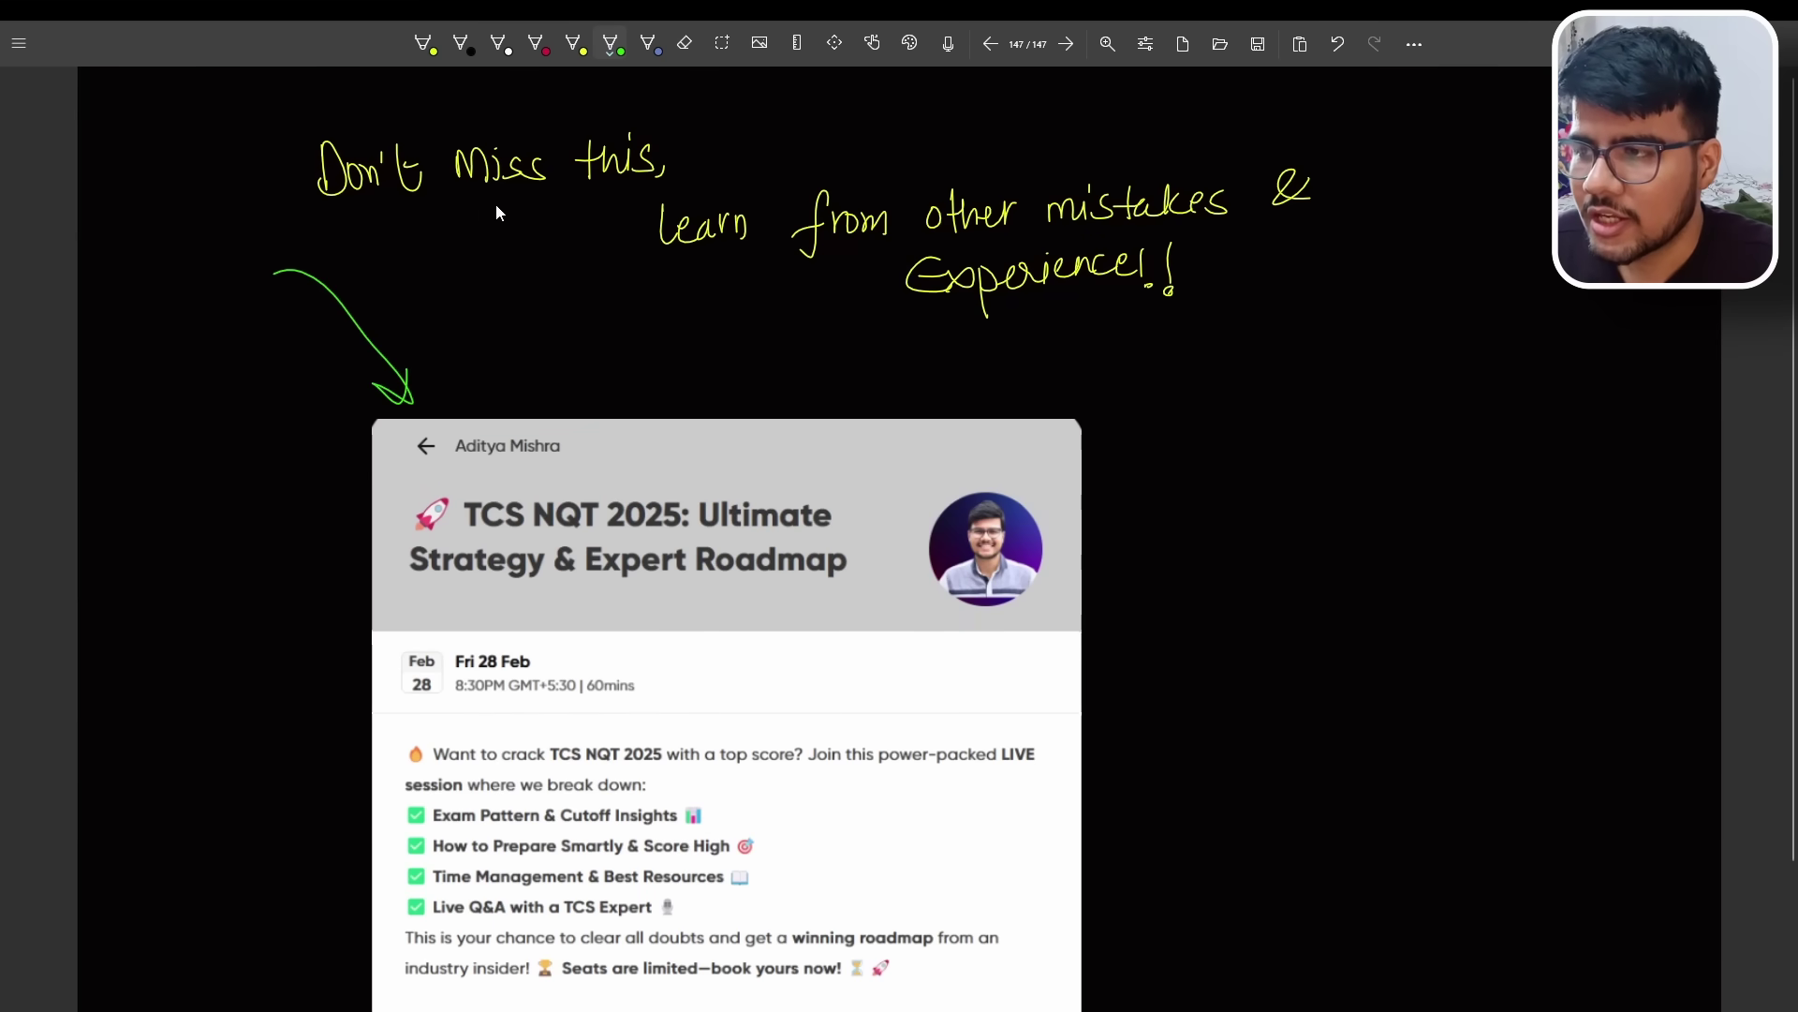
Underline the slogan and Experience in green, add a small arrow, and write a circled X2.
left_click_drag(660, 262, 1308, 213)
left_click_drag(847, 339, 1101, 326)
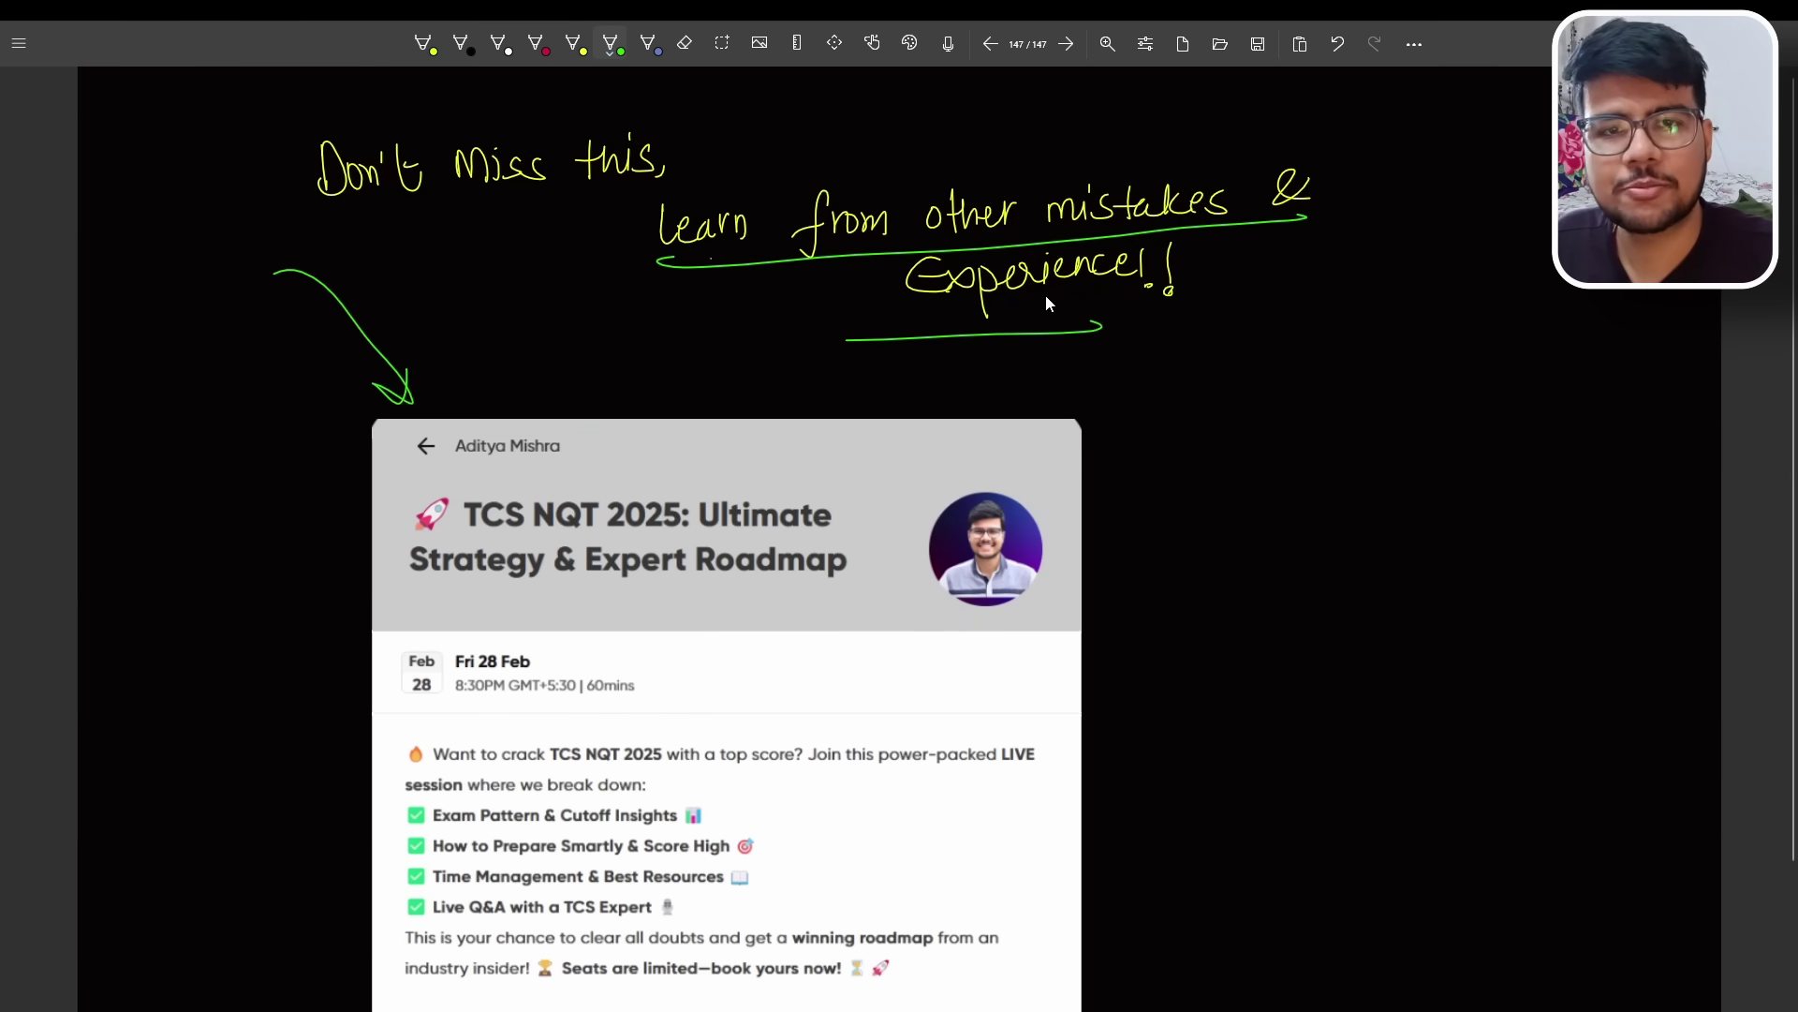
scroll(727, 562, "down", 2)
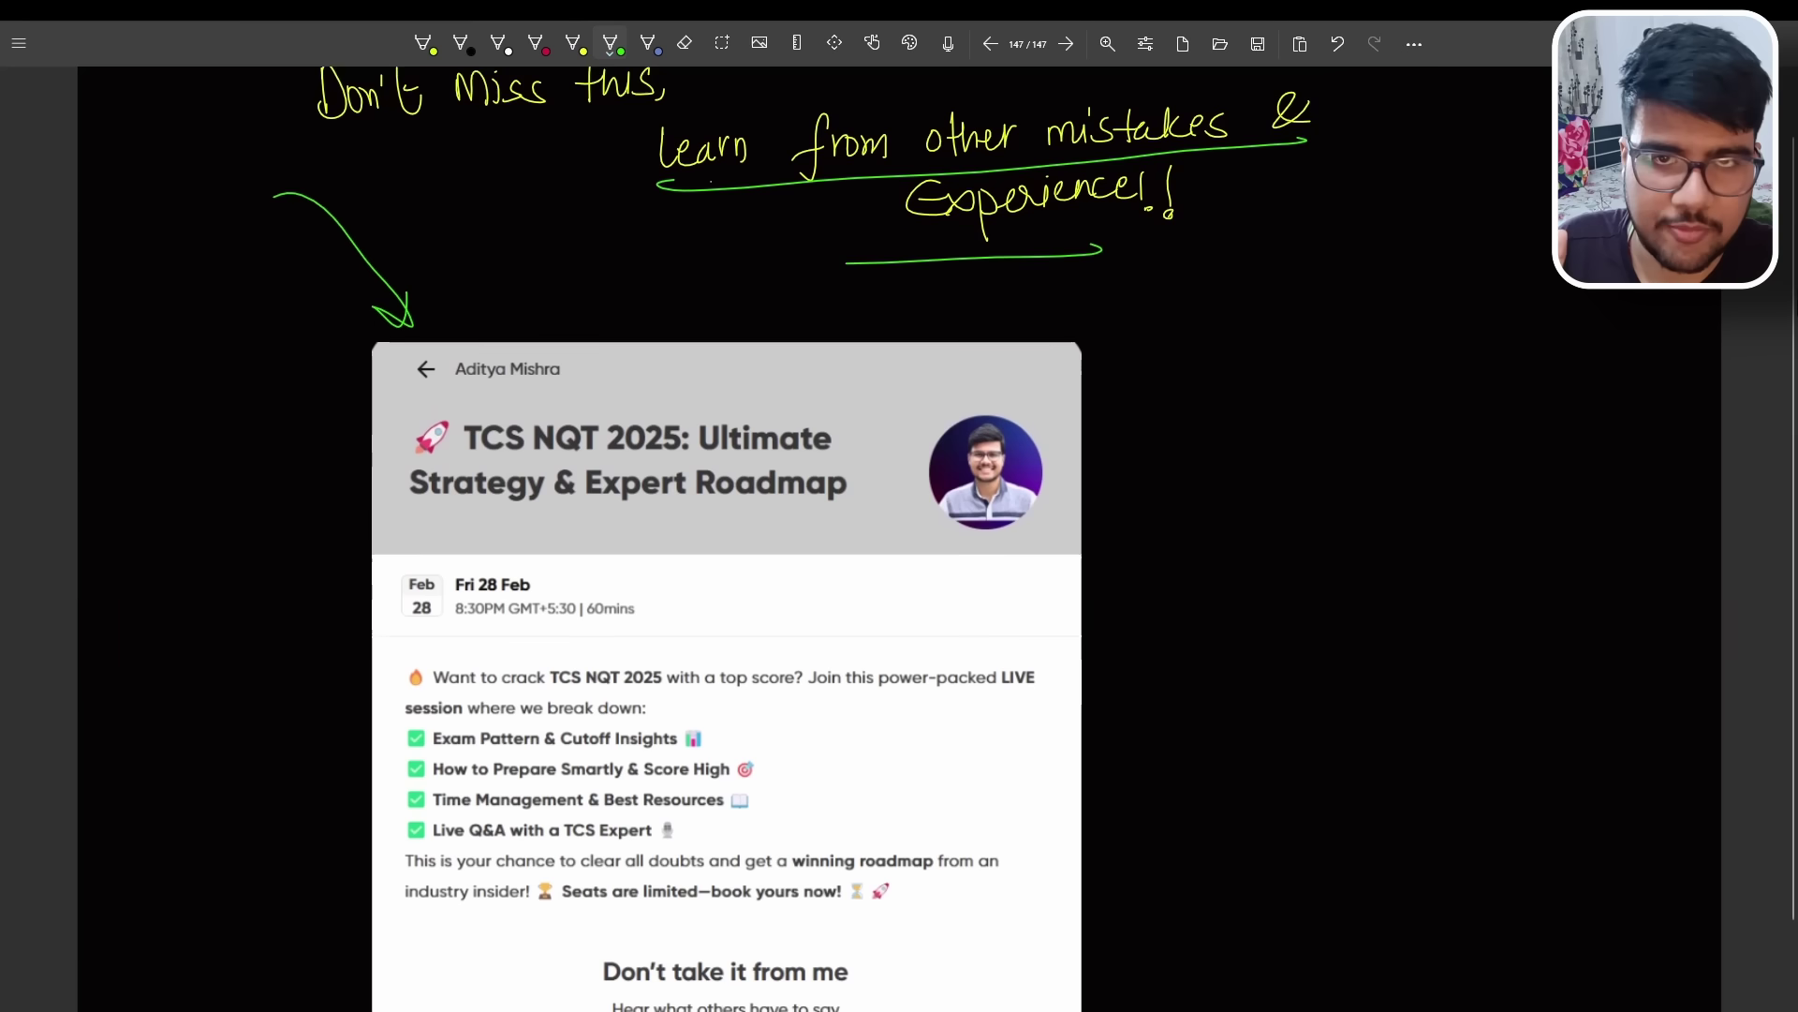
left_click_drag(1090, 379, 1186, 379)
mouse_move(1192, 358)
left_mouse_down()
mouse_move(1223, 379)
mouse_move(1223, 337)
left_mouse_up()
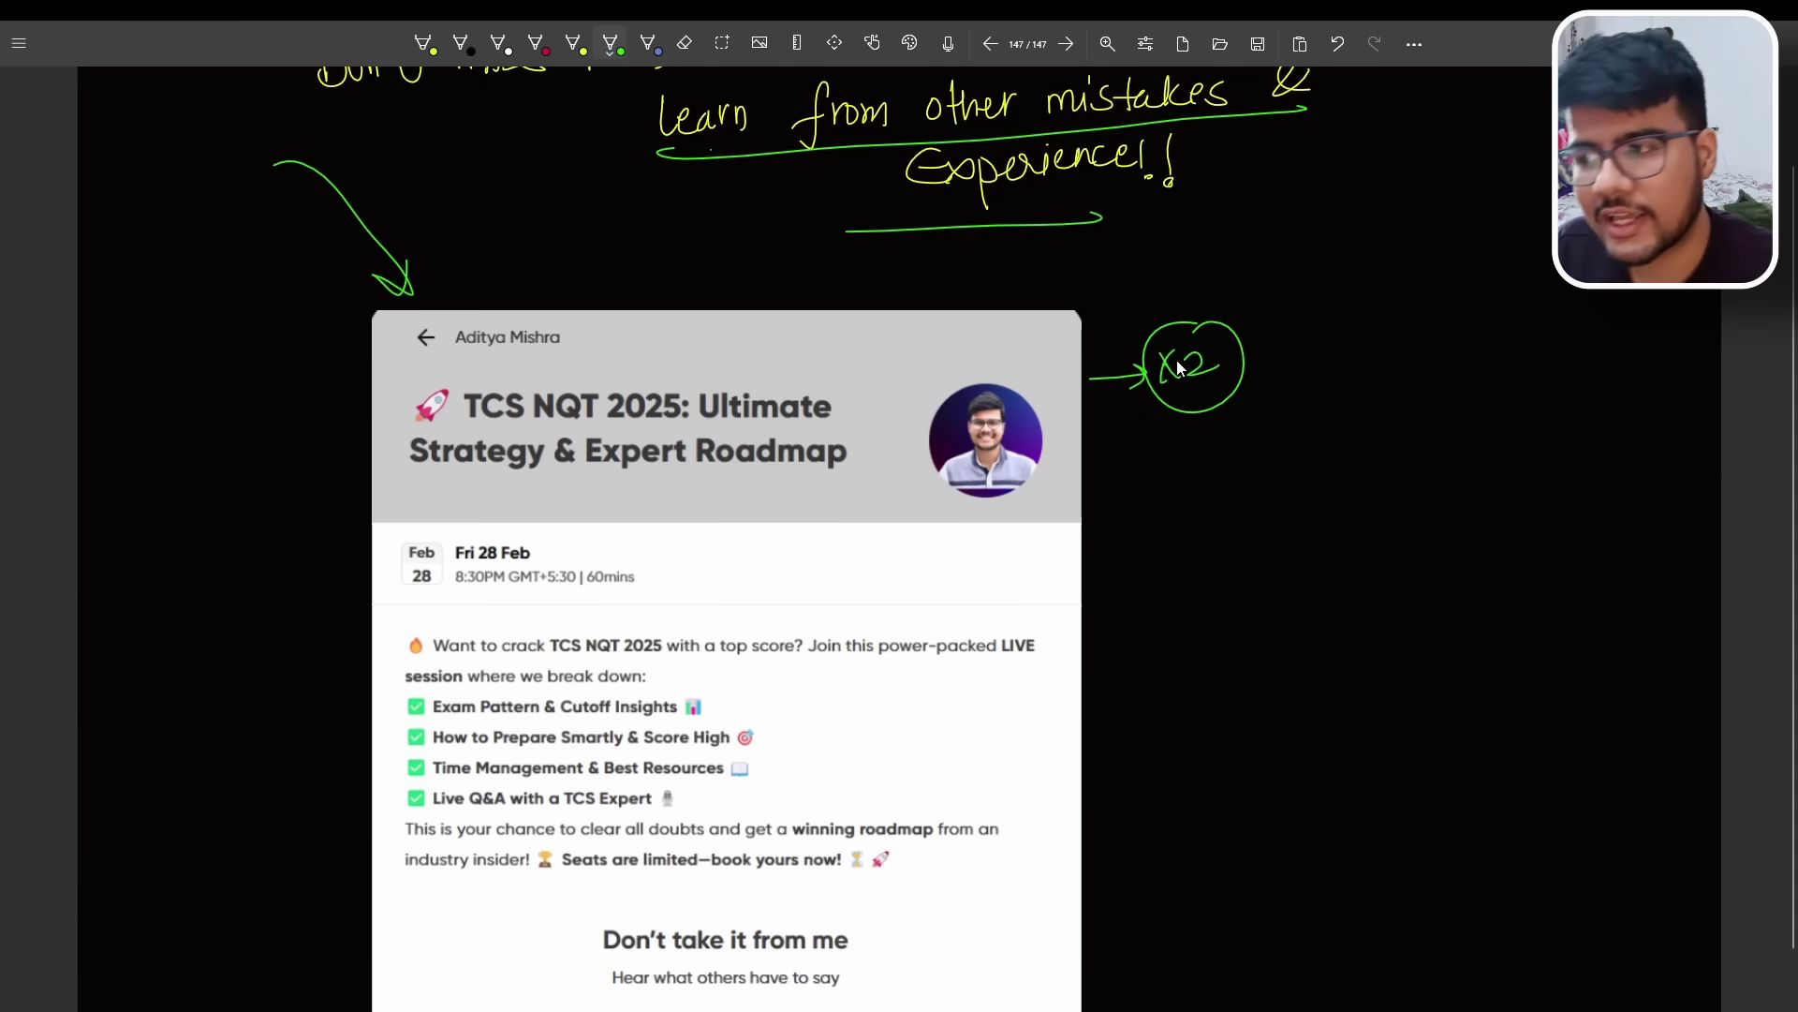
Write a circled 40 in green with the coupon code beside it.
left_click_drag(993, 571, 1099, 565)
left_click_drag(1107, 535, 1038, 536)
mouse_move(1188, 541)
left_mouse_down()
mouse_move(1222, 519)
mouse_move(1314, 534)
mouse_move(1278, 542)
left_mouse_up()
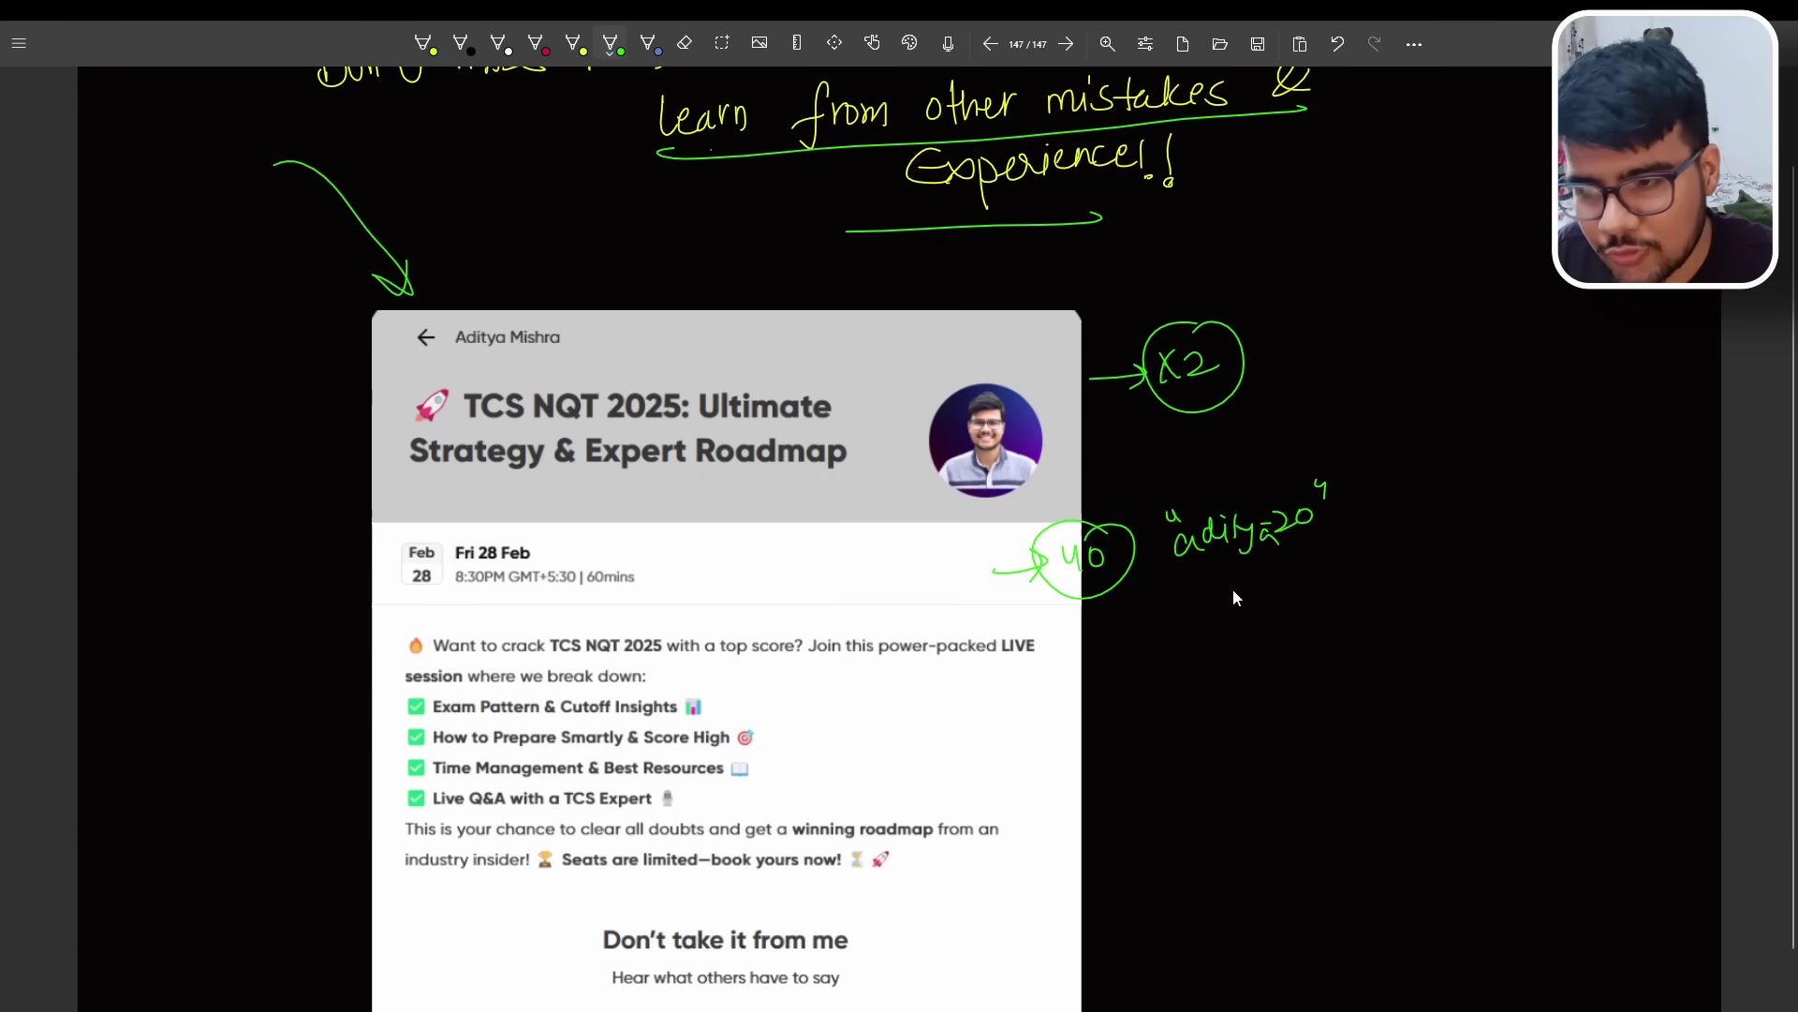
Ring the 40 with a larger circle, add a curved arrow, the '2hr + 60min' note, and a card arrow.
left_click_drag(1131, 563, 1066, 623)
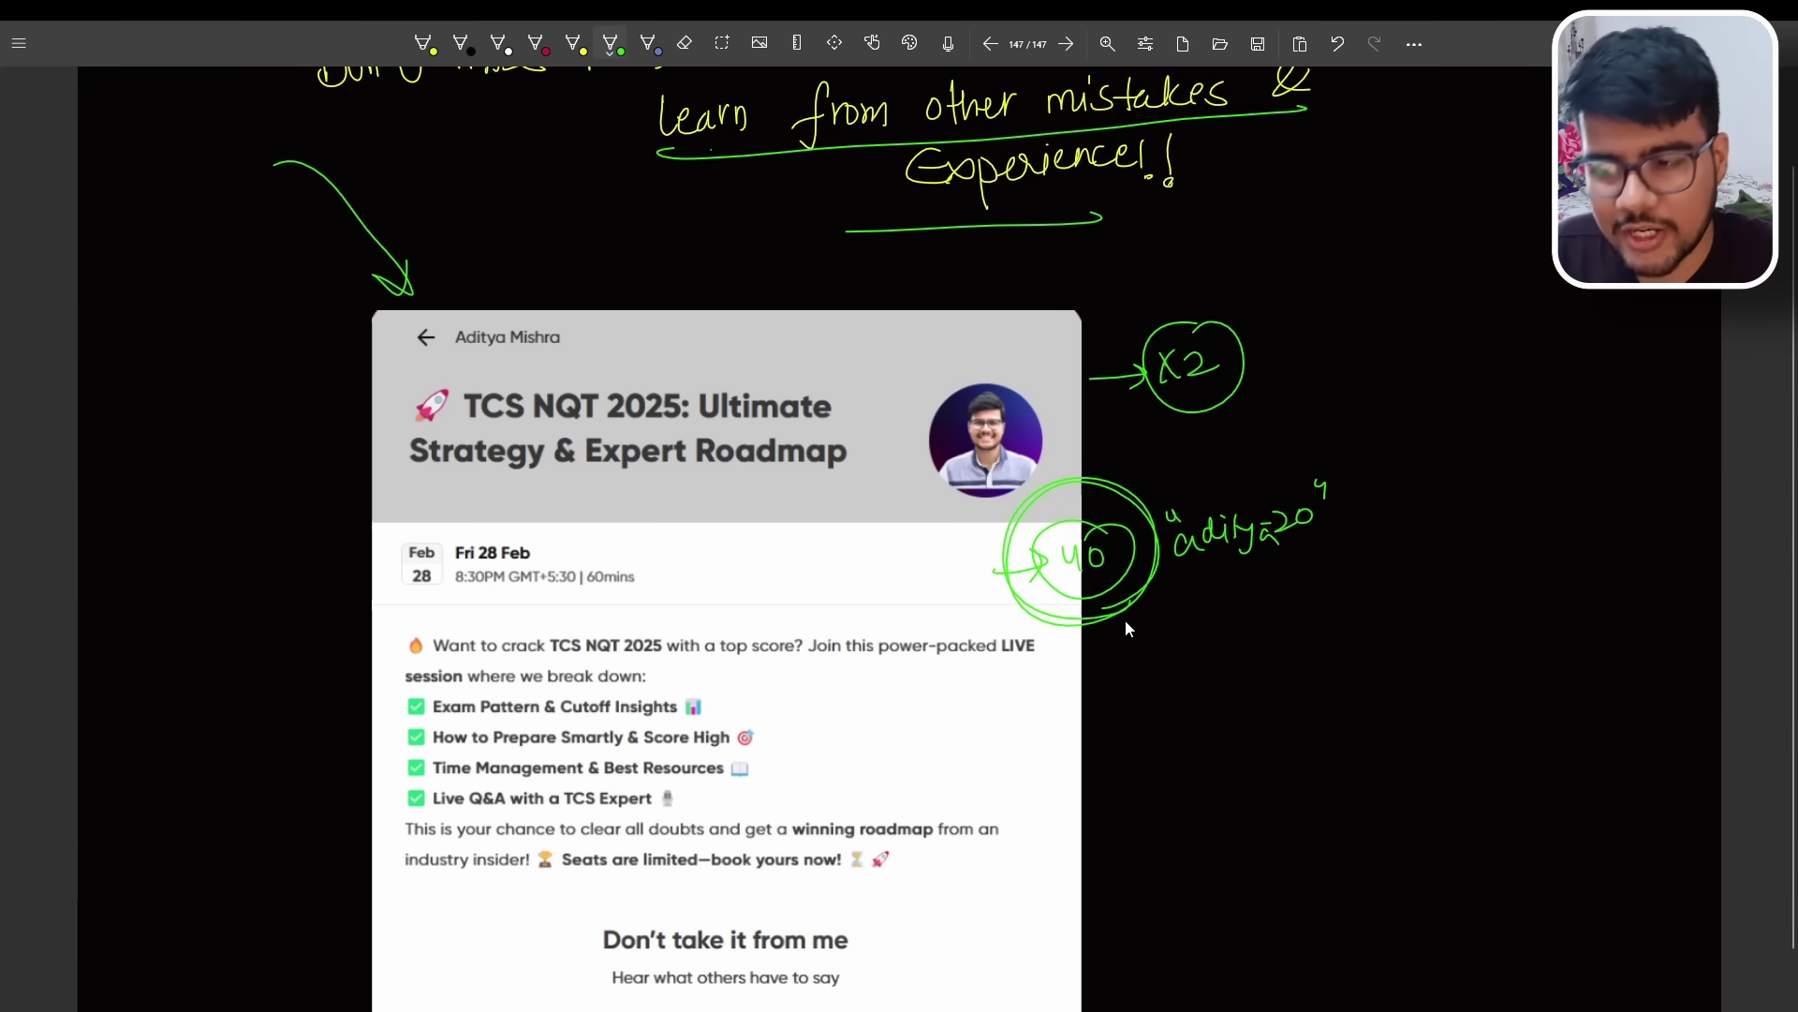
left_click_drag(1126, 619, 1153, 674)
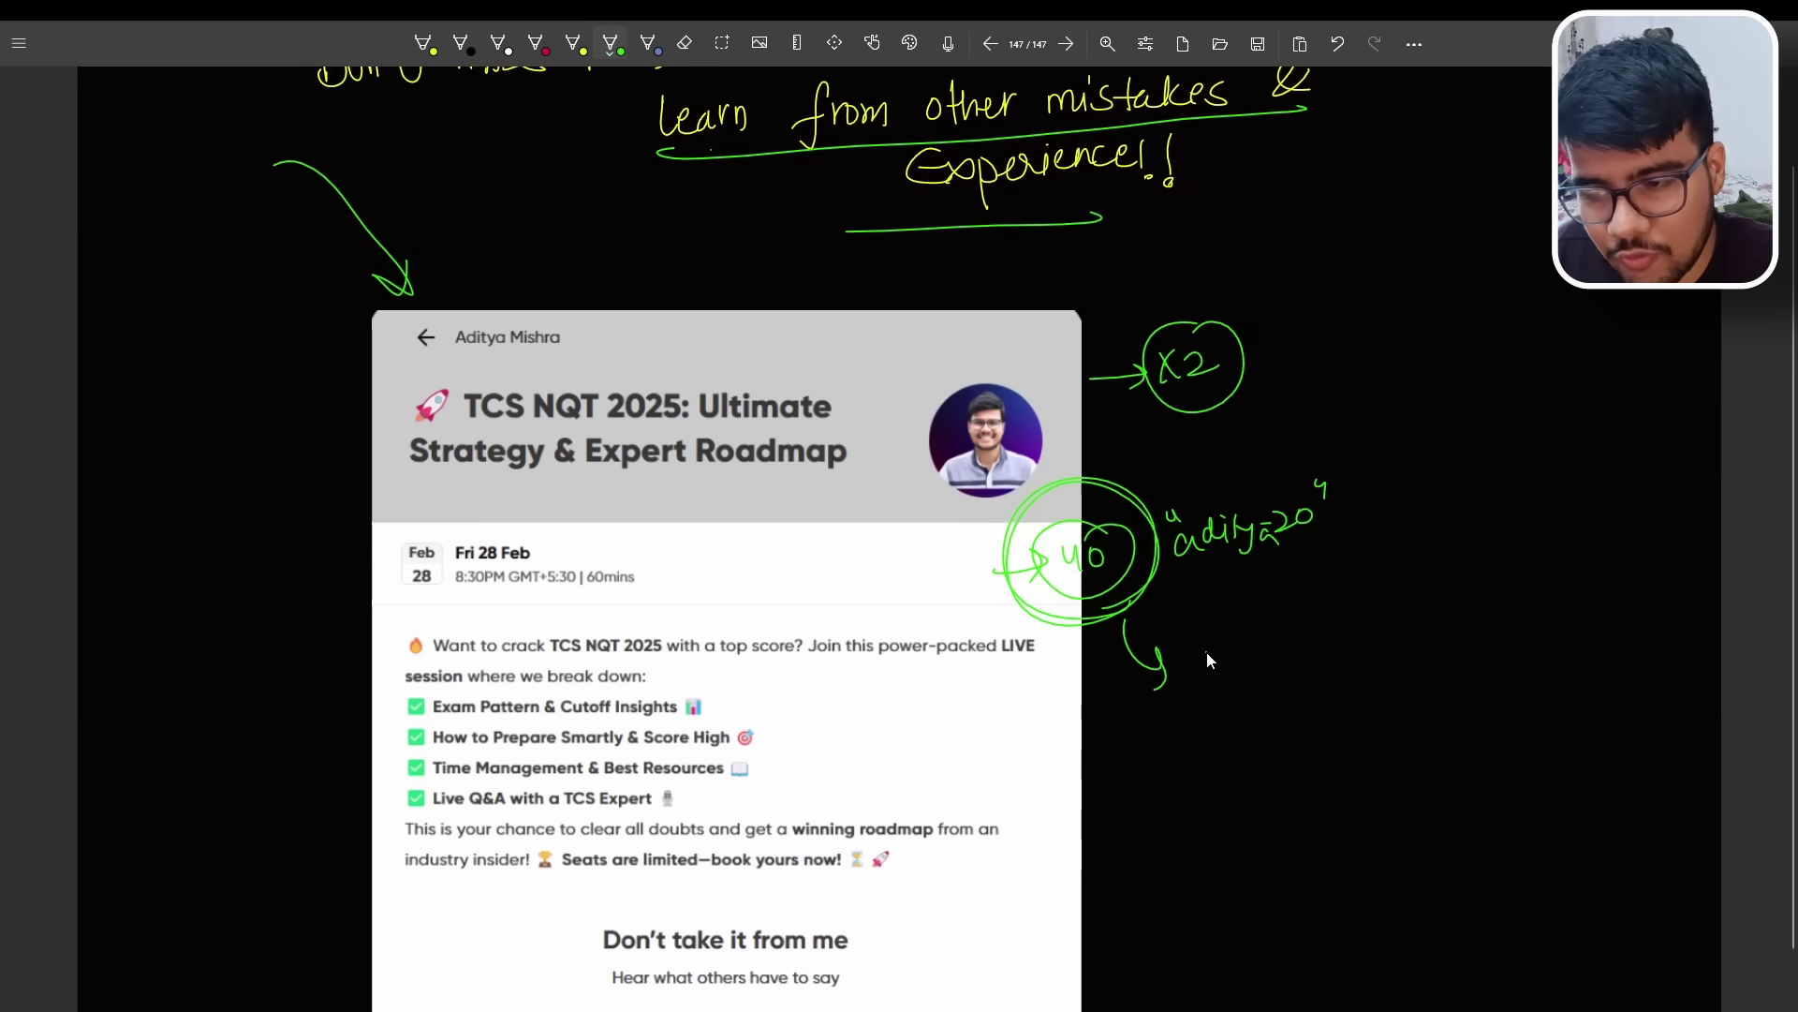
mouse_move(1229, 650)
left_mouse_down()
mouse_move(1224, 669)
mouse_move(1360, 676)
mouse_move(1251, 692)
left_mouse_up()
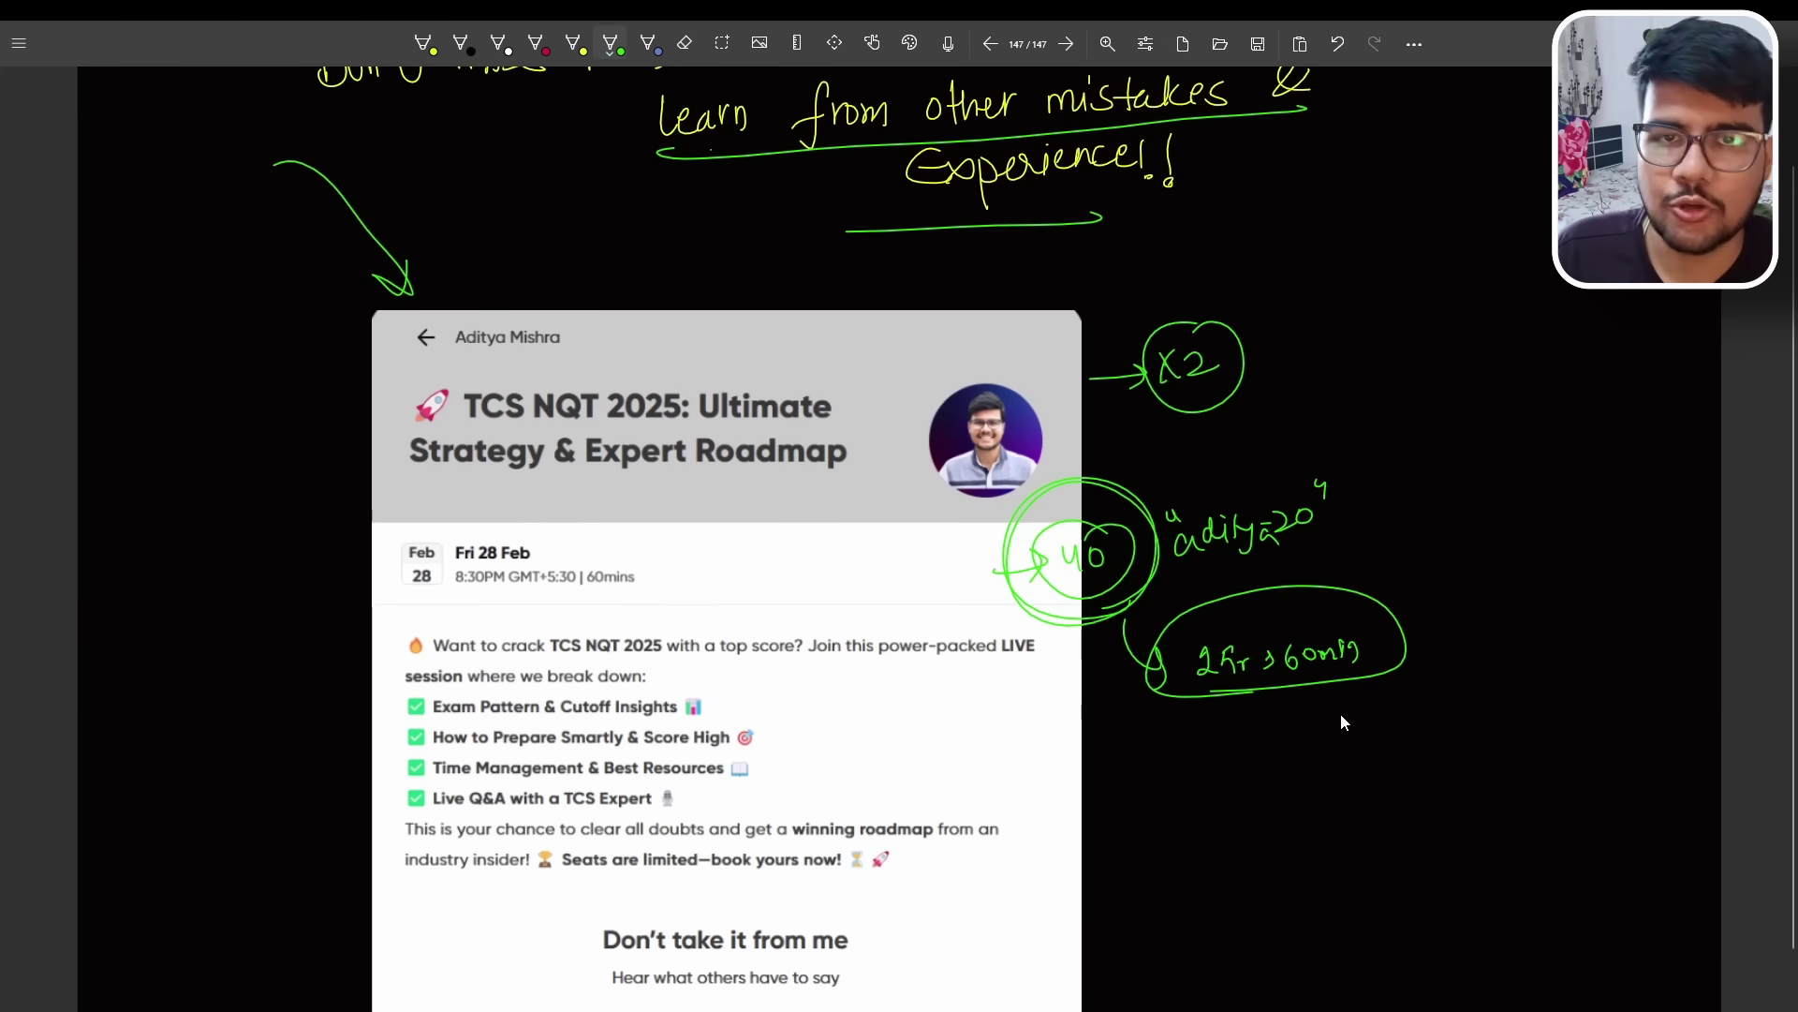
left_click_drag(724, 214, 770, 281)
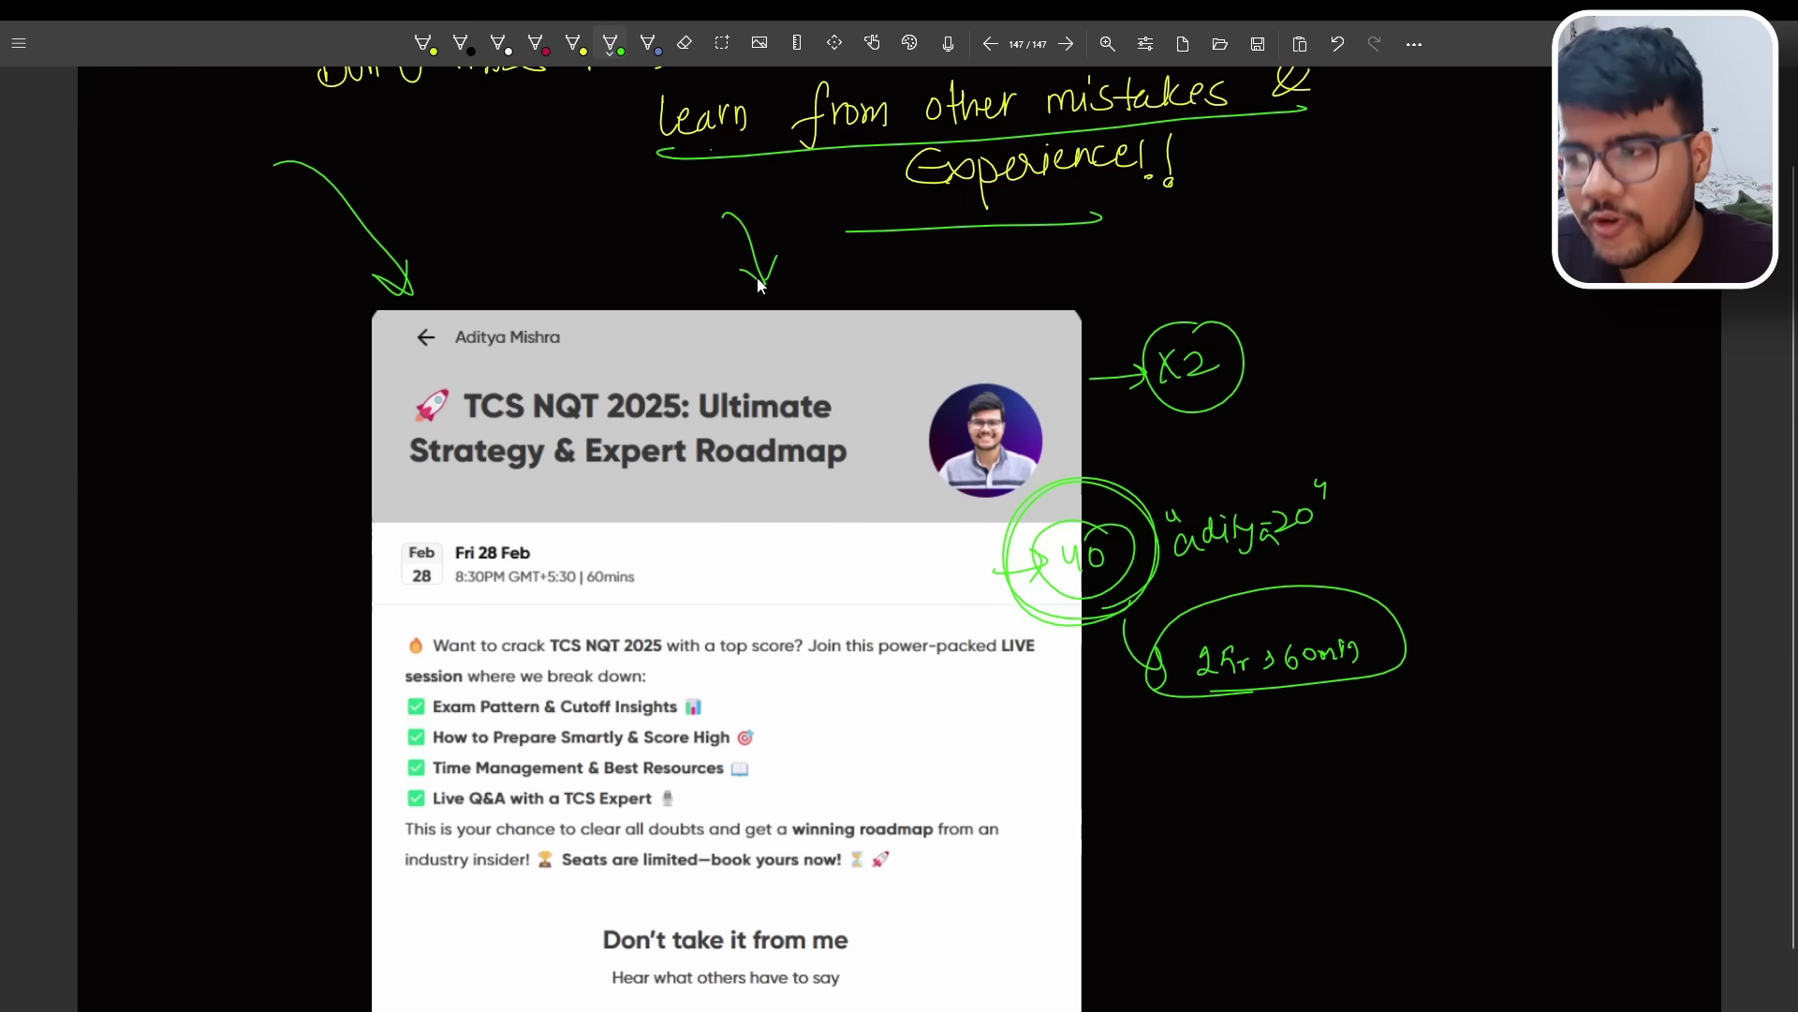